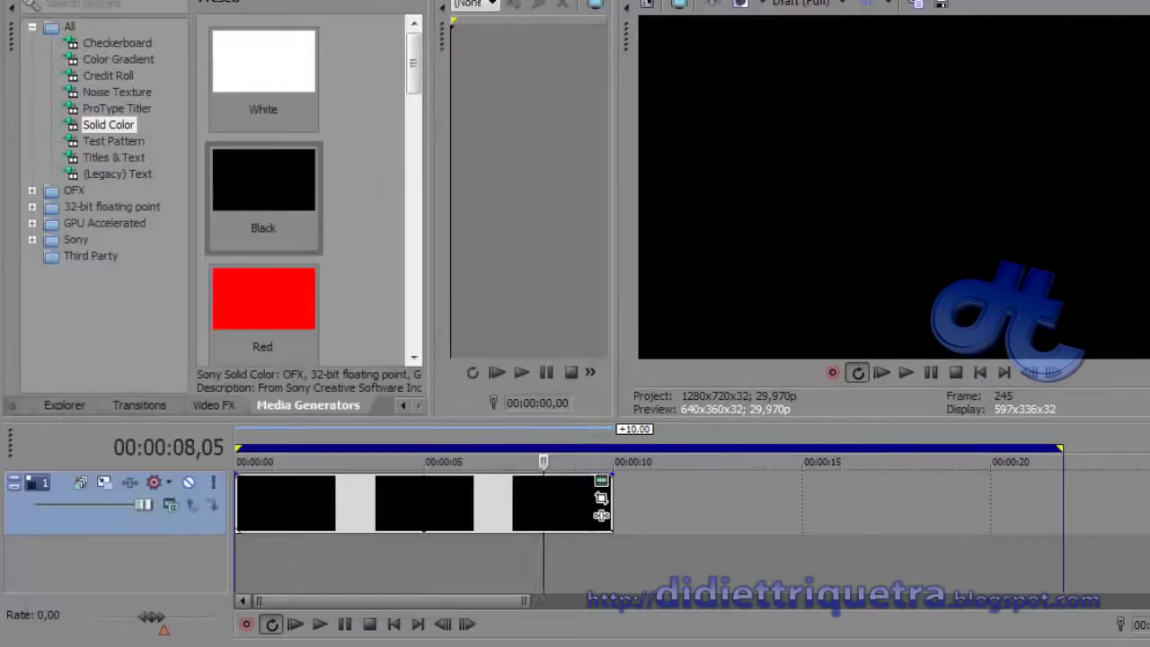
# - Open the Timecode effect in the video effects and browse its presets up to the SMPTE 29.97 fps ones
pyautogui.click(216, 406)
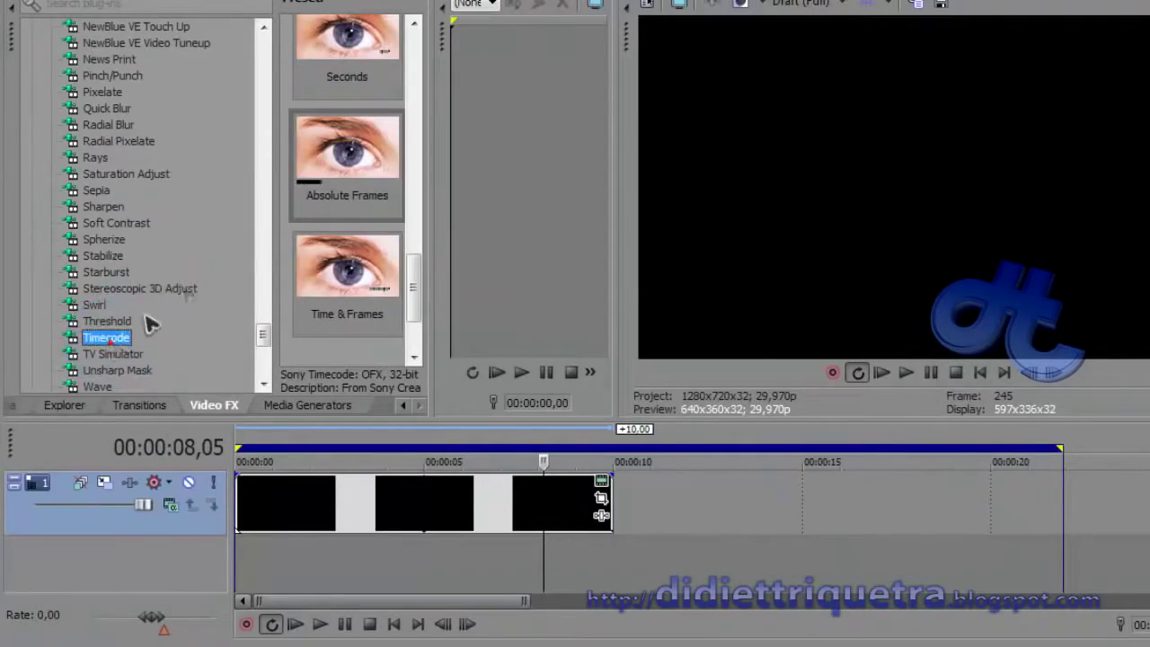
pyautogui.click(396, 175)
pyautogui.moveTo(412, 284); pyautogui.dragTo(413, 233)
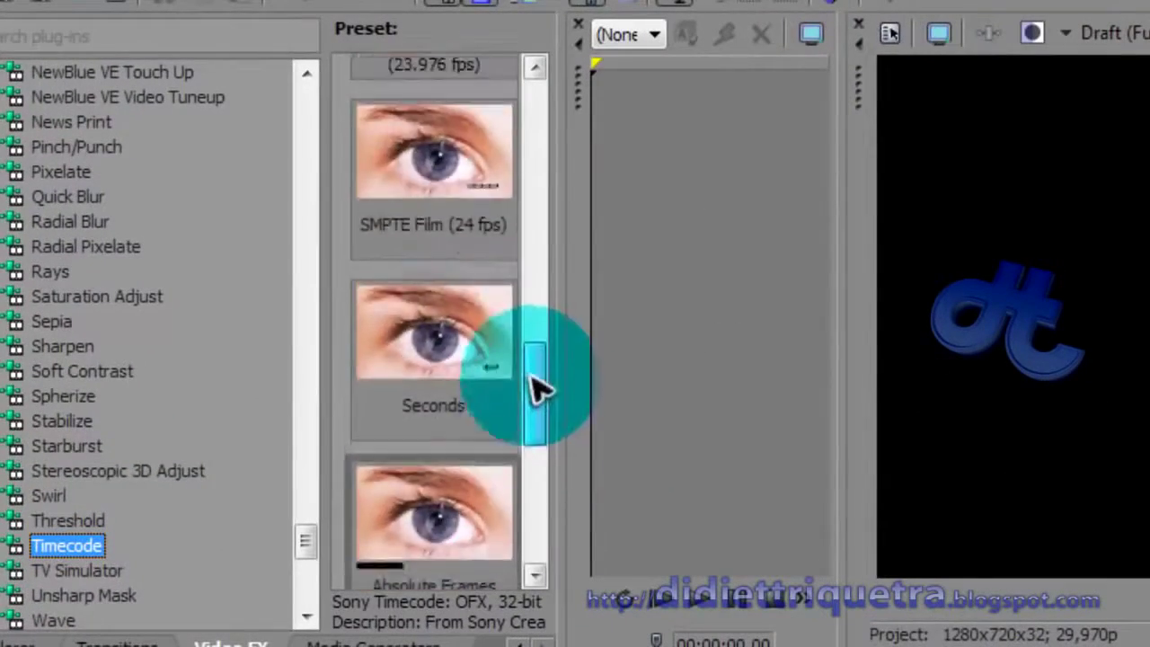
pyautogui.moveTo(538, 388); pyautogui.dragTo(548, 259)
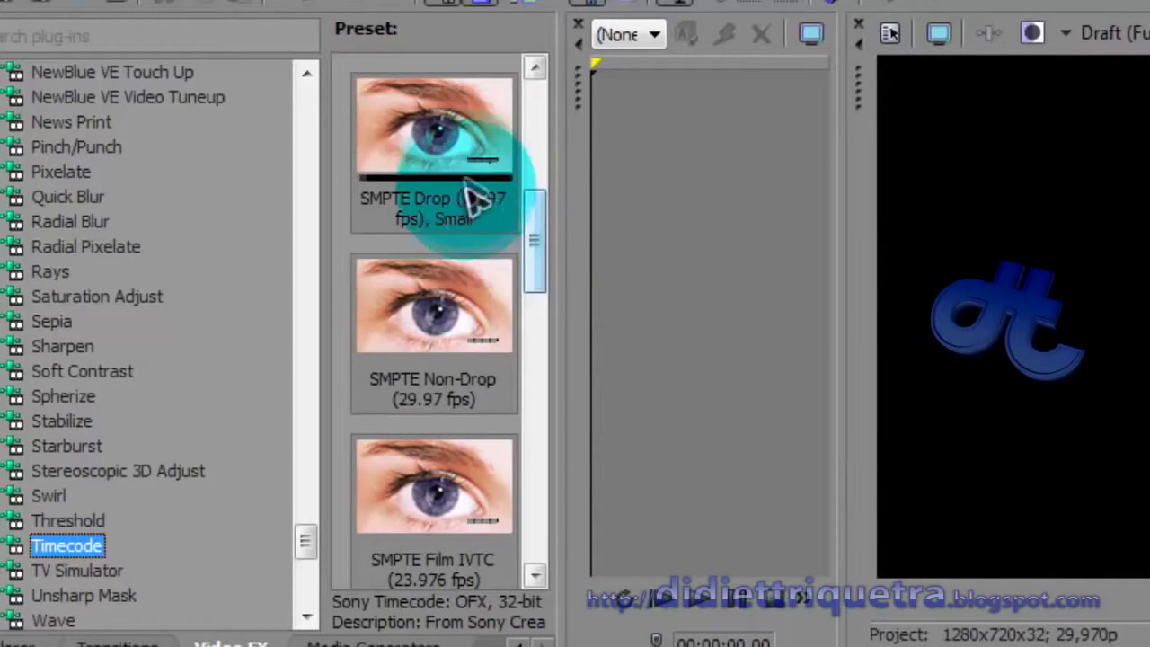
pyautogui.moveTo(536, 230); pyautogui.dragTo(536, 230)
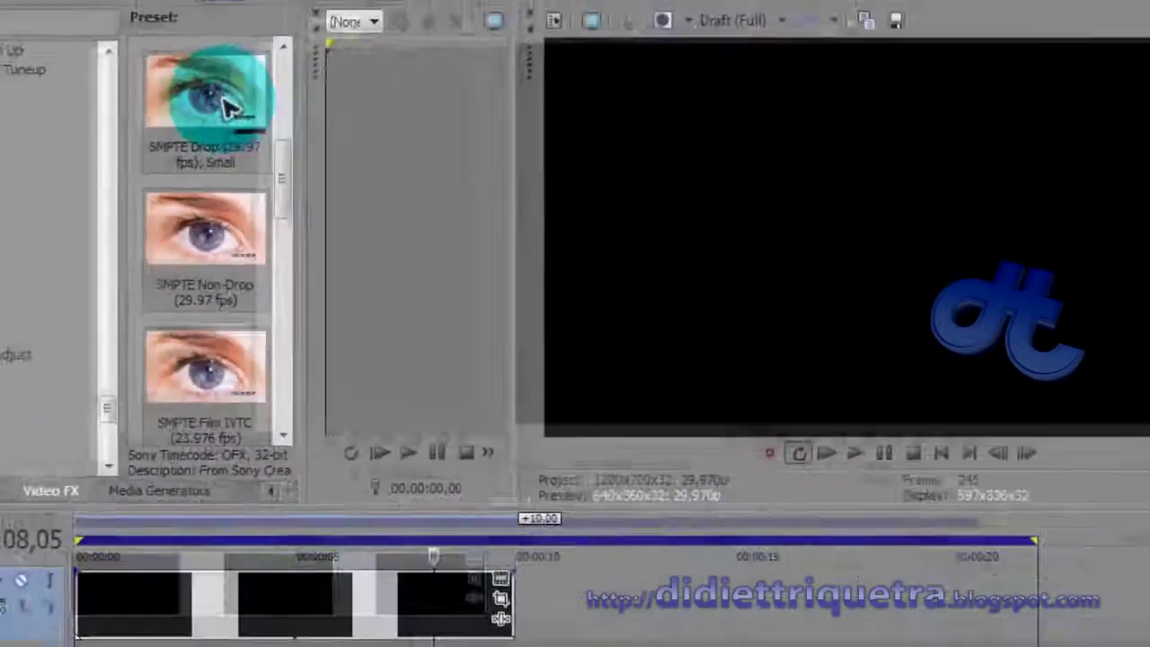
# - Try the SMPTE Drop (29.97 fps), Small timecode preset on the black clip and close its settings
pyautogui.moveTo(607, 9); pyautogui.dragTo(606, 25)
pyautogui.moveTo(205, 417); pyautogui.dragTo(216, 560)
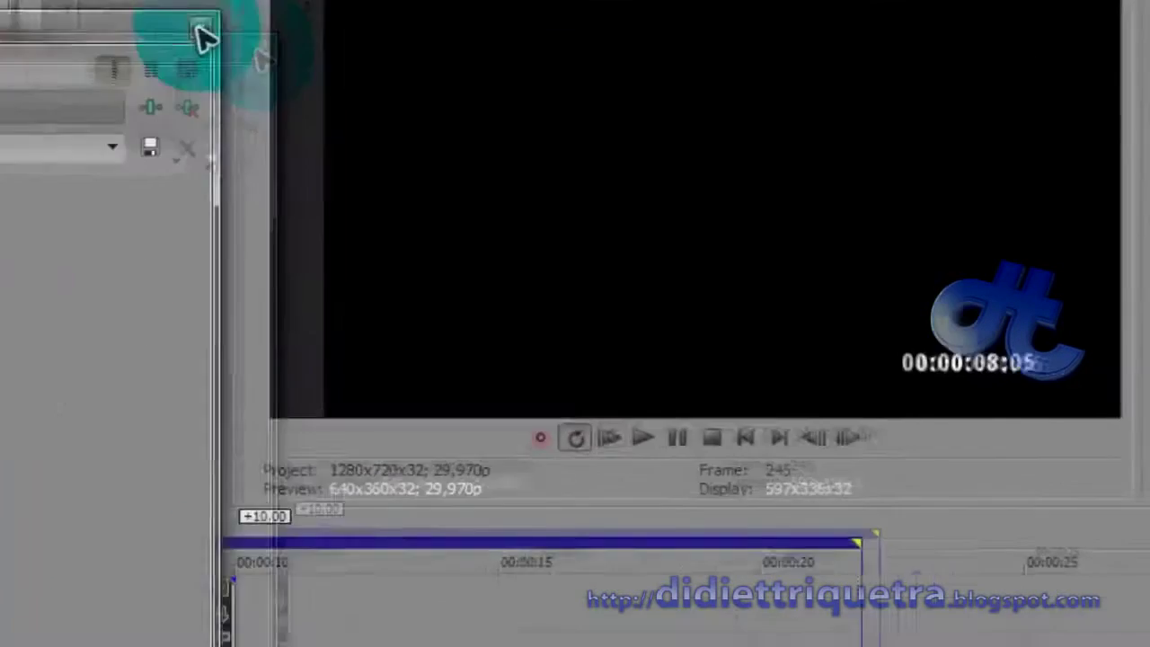
pyautogui.click(434, 116)
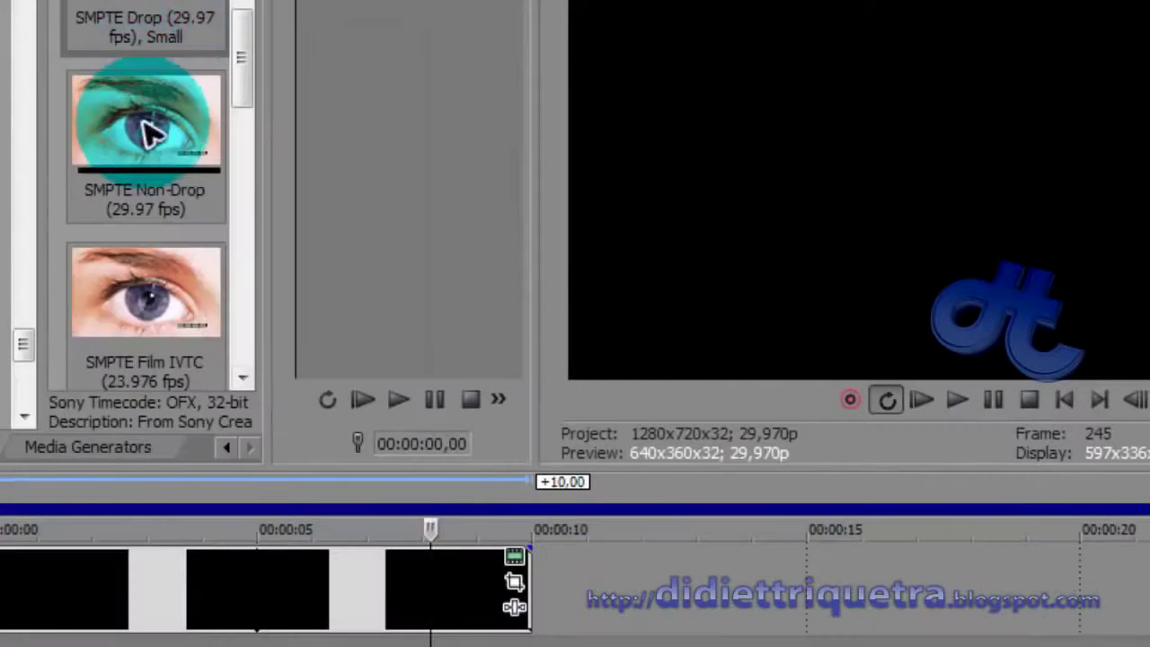
# - Apply the SMPTE Non-Drop (29.97 fps) timecode preset to the black clip and set its width and height to 2,000
pyautogui.click(155, 127)
pyautogui.moveTo(187, 523); pyautogui.dragTo(186, 573)
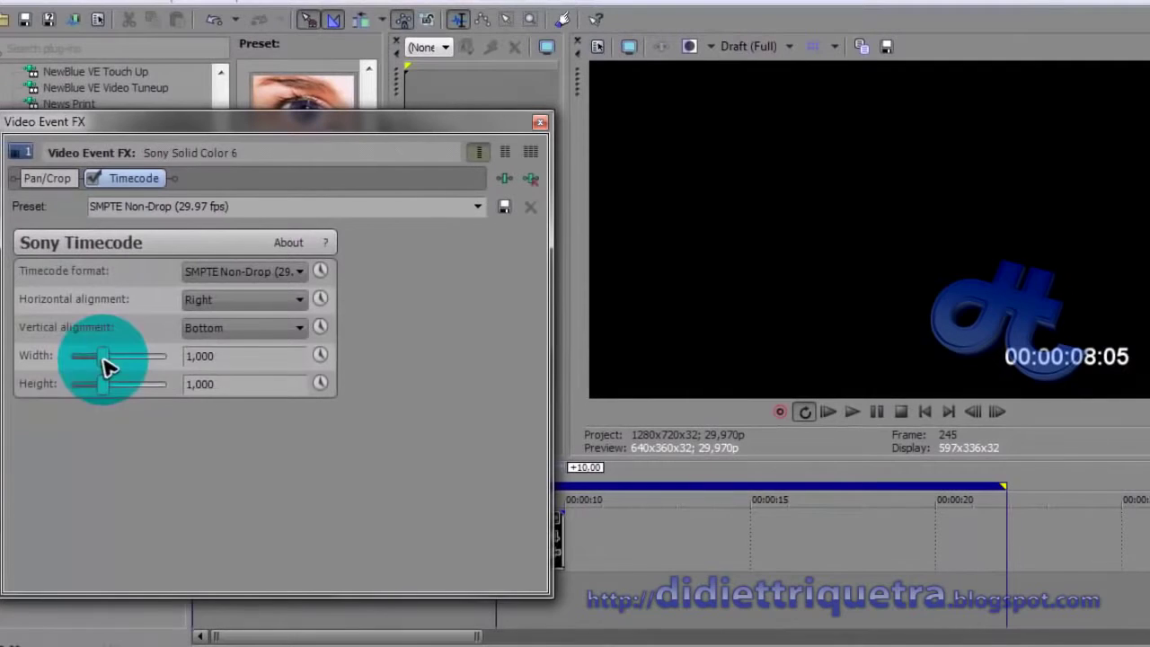
pyautogui.moveTo(106, 366); pyautogui.dragTo(239, 362)
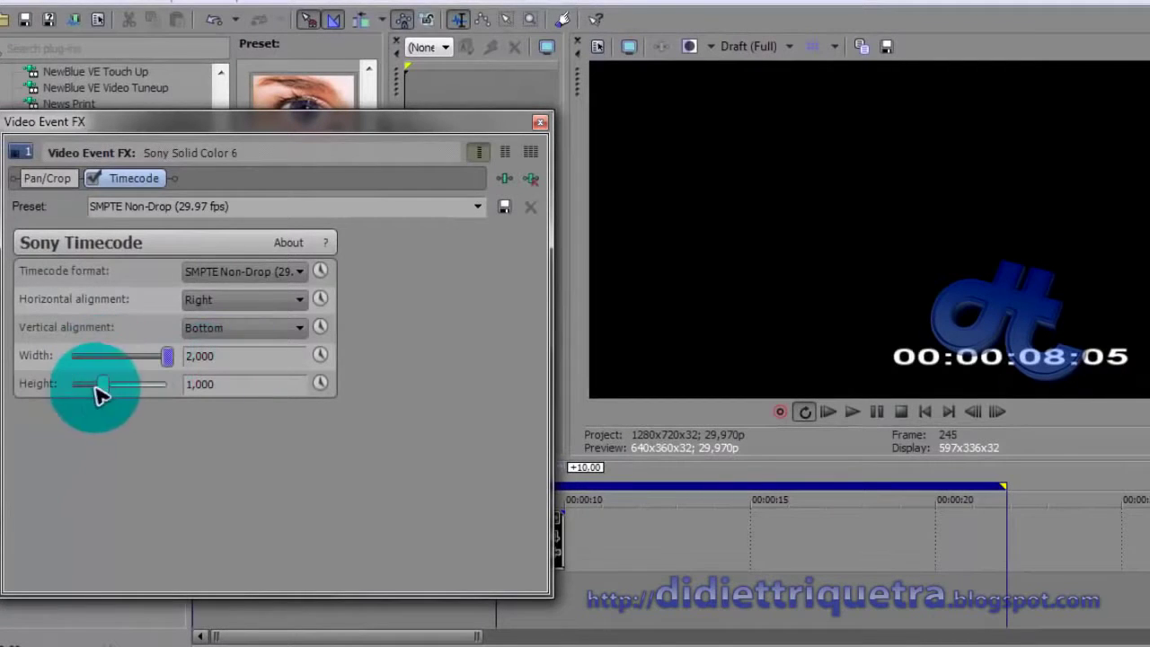
pyautogui.moveTo(101, 389); pyautogui.dragTo(229, 388)
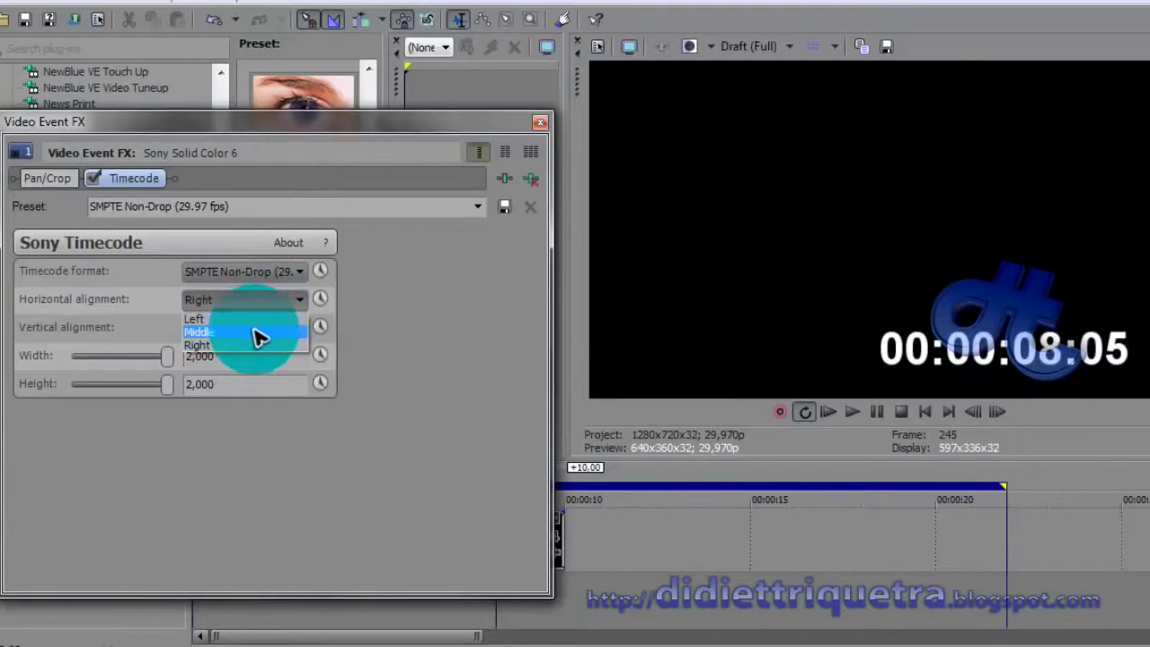
# - Center the timecode by setting its horizontal and vertical alignment to Middle, and close the effect settings
pyautogui.click(95, 312)
pyautogui.click(241, 306)
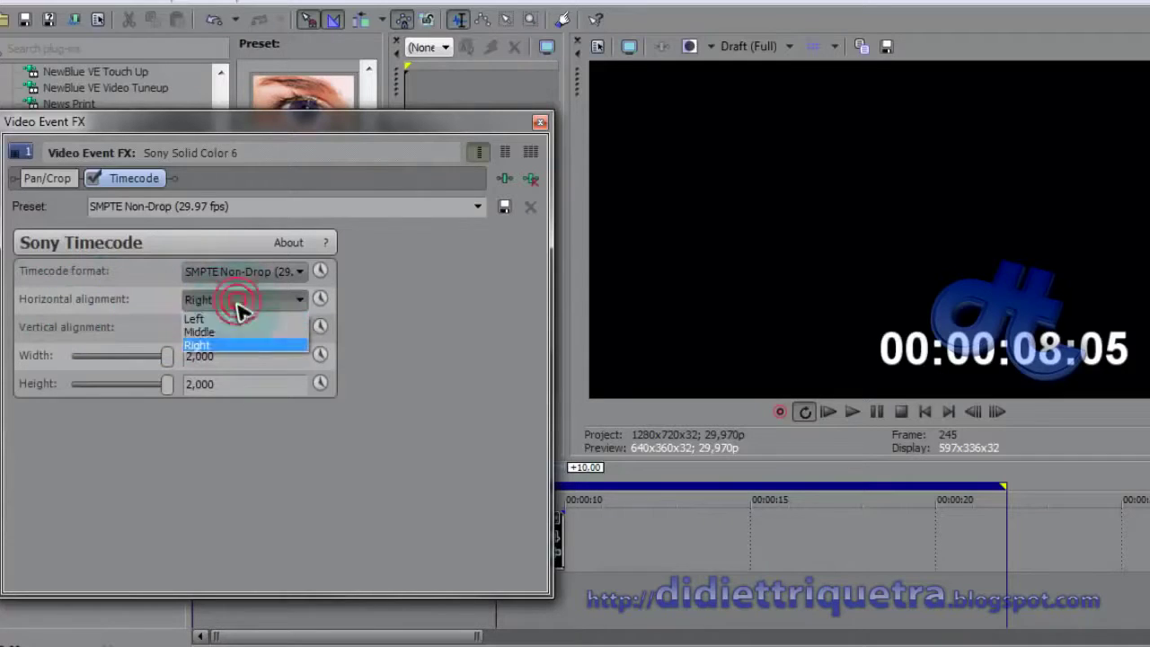
pyautogui.click(235, 332)
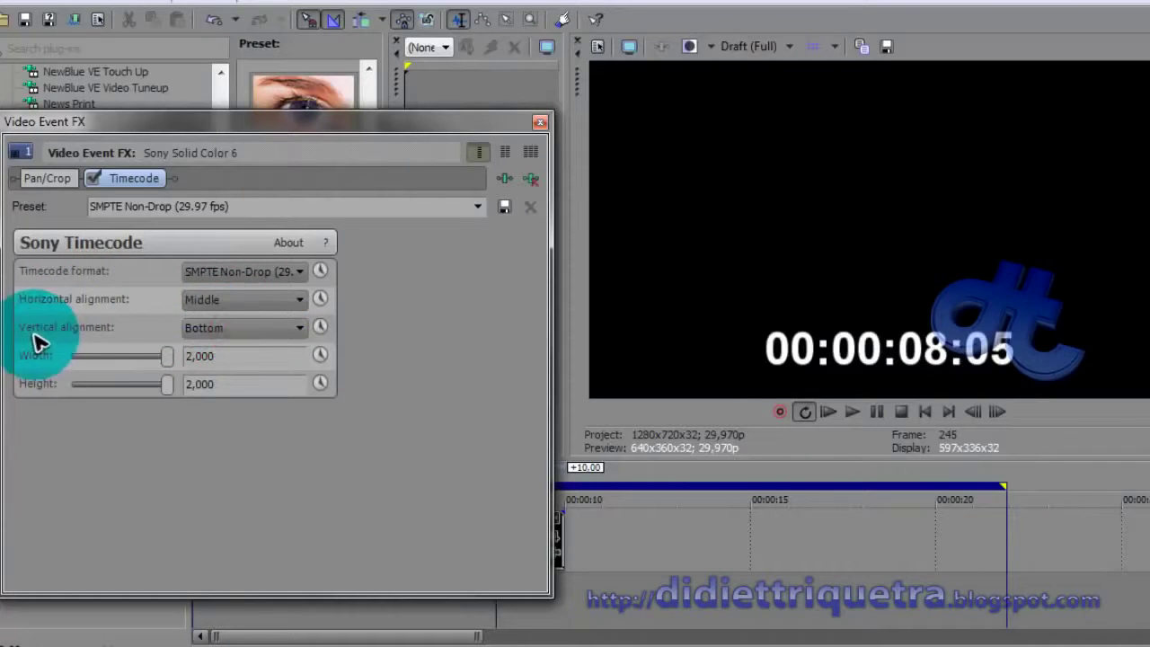
pyautogui.click(249, 329)
pyautogui.click(249, 363)
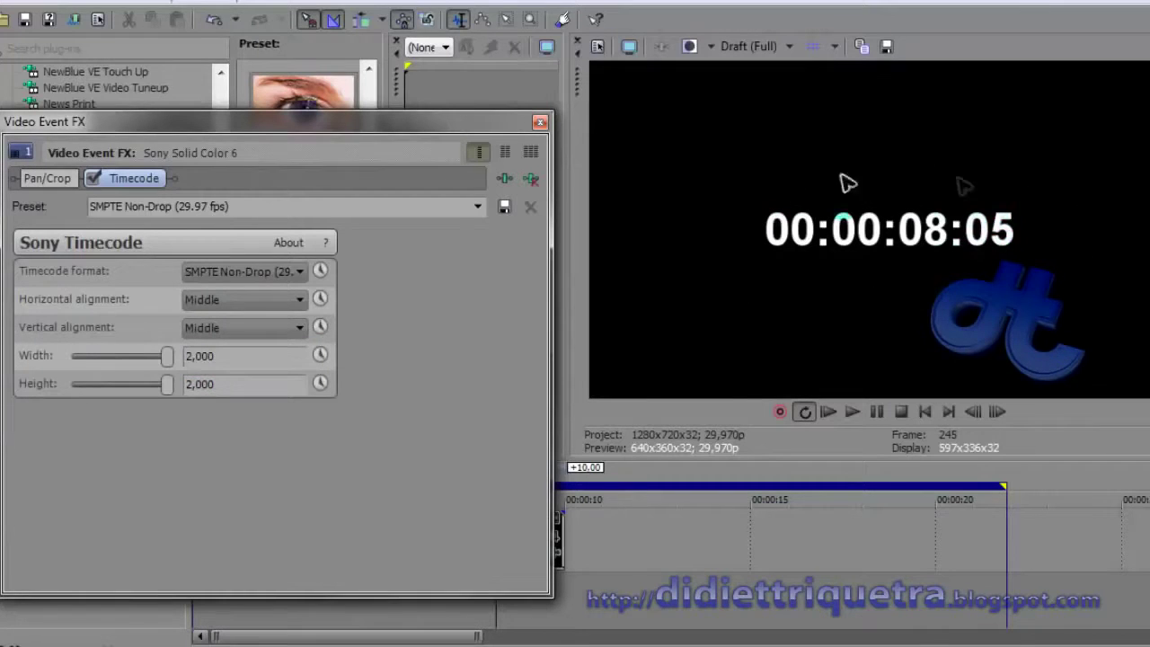
pyautogui.click(539, 121)
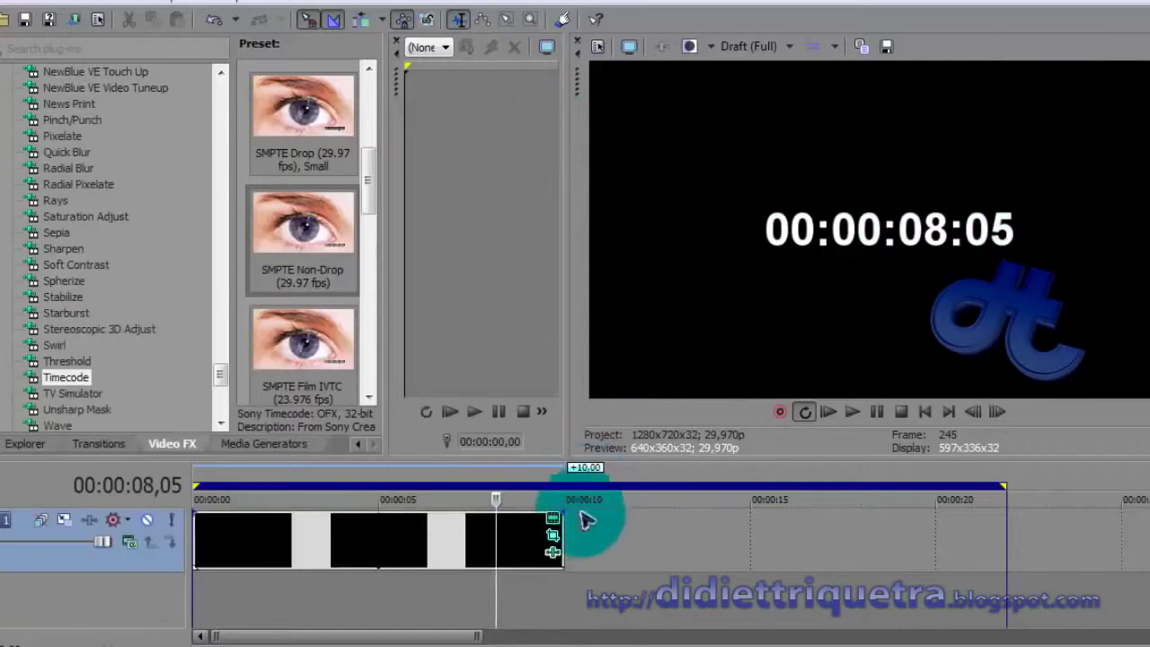
# - Examine the timecode on the last frames of the black clip, around the 10-second mark
pyautogui.click(559, 534)
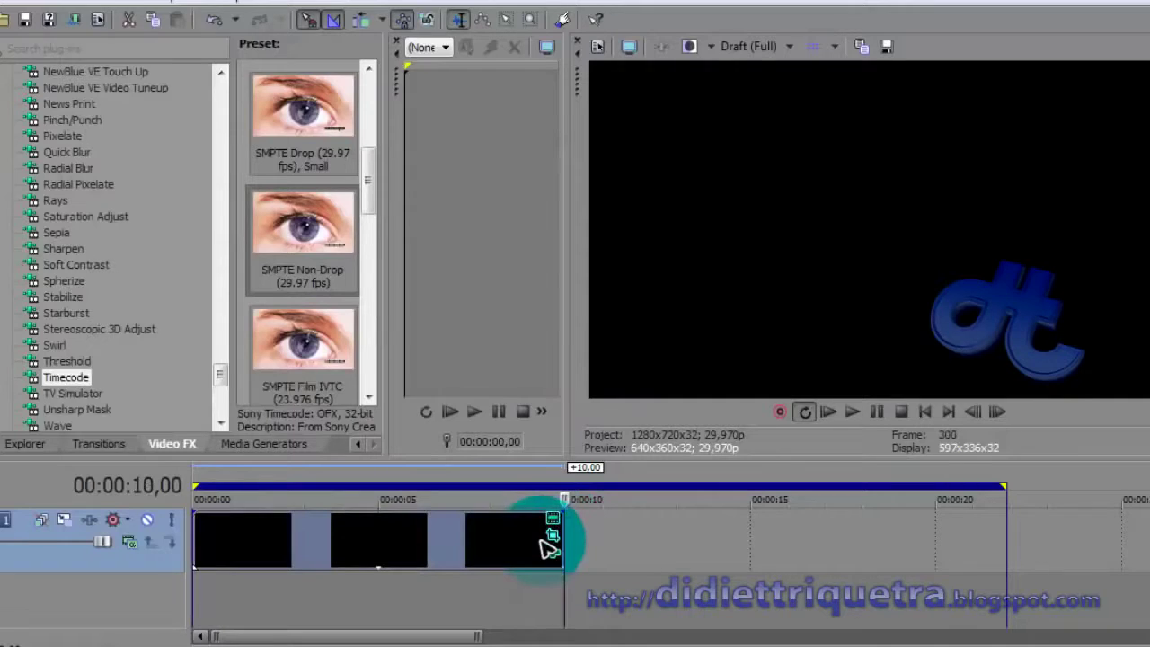
pyautogui.scroll(5, 554, 533)
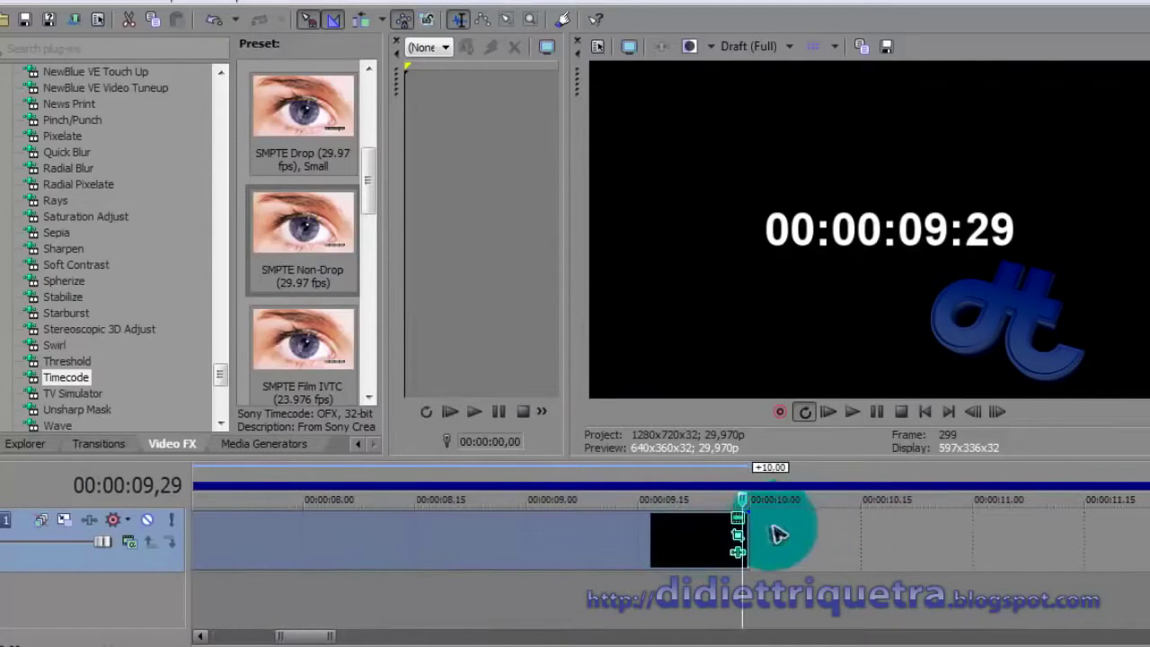
pyautogui.click(683, 535)
pyautogui.scroll(-2, 685, 533)
pyautogui.moveTo(770, 529); pyautogui.dragTo(762, 552)
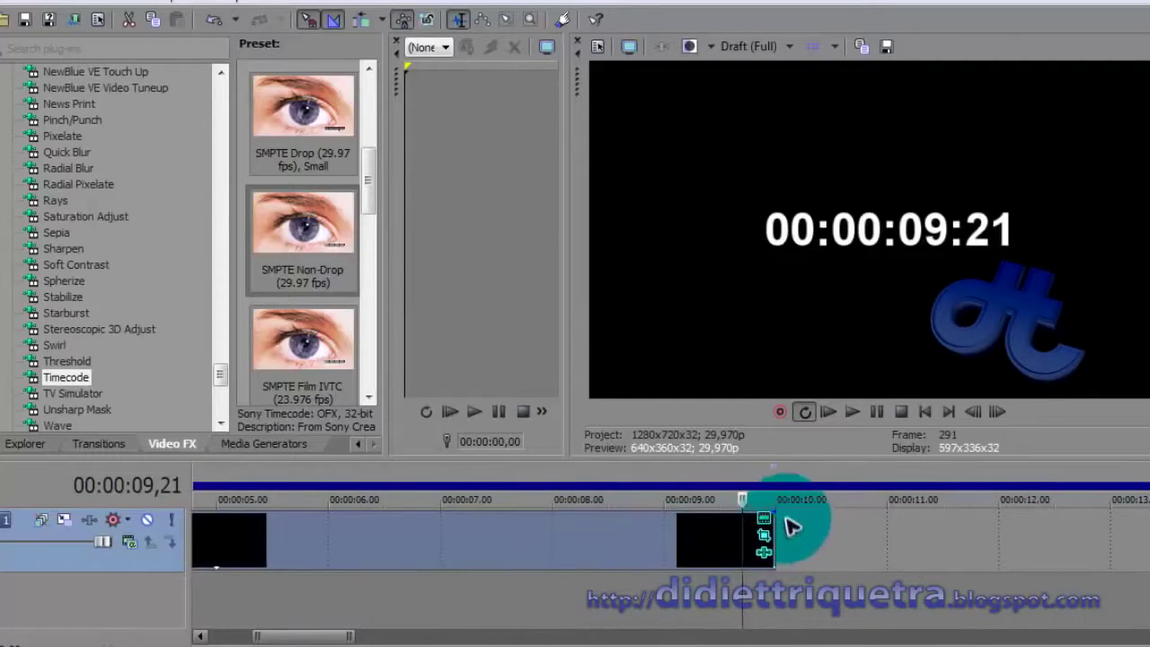
pyautogui.scroll(5, 814, 525)
pyautogui.moveTo(929, 505); pyautogui.dragTo(777, 507)
pyautogui.click(781, 530)
pyautogui.scroll(6, 751, 526)
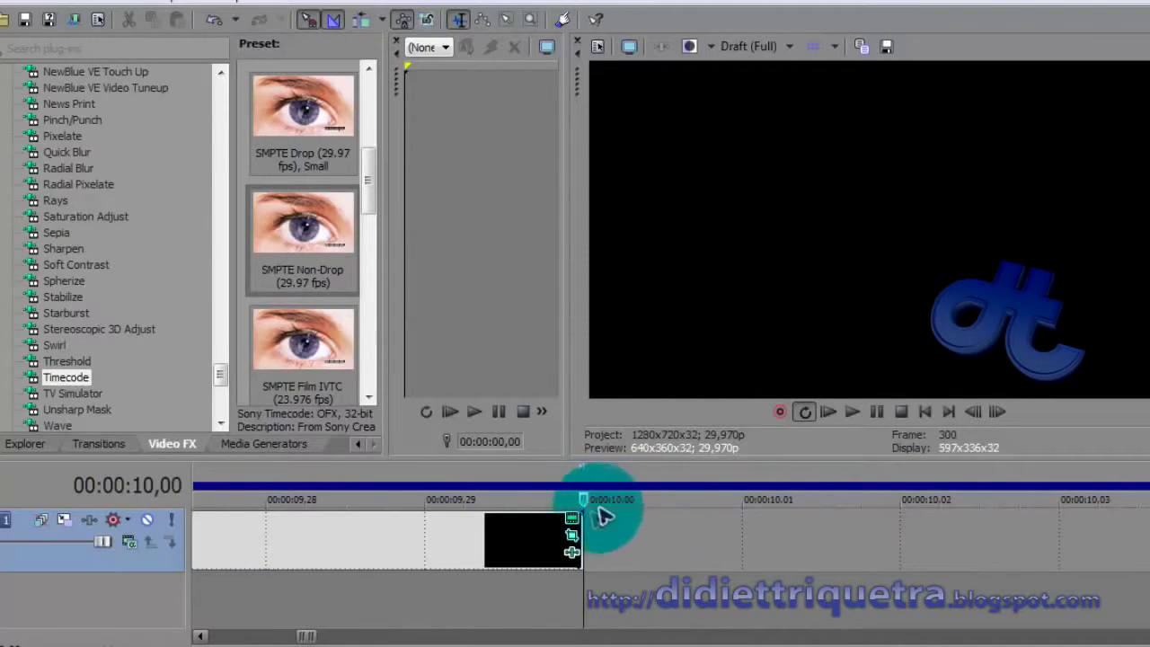
# - Extend the end of the black clip by one frame to 00:00:10,01 and check the timecode on the added frame
pyautogui.moveTo(582, 536); pyautogui.dragTo(742, 537)
pyautogui.click(403, 536)
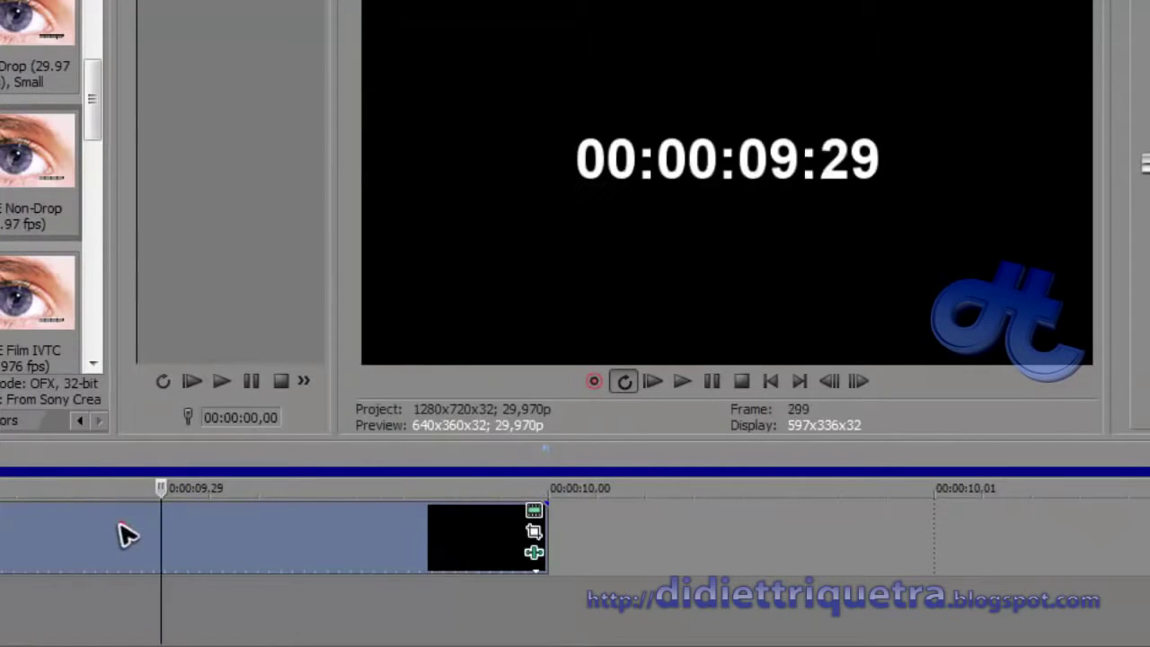
pyautogui.moveTo(539, 531); pyautogui.dragTo(894, 544)
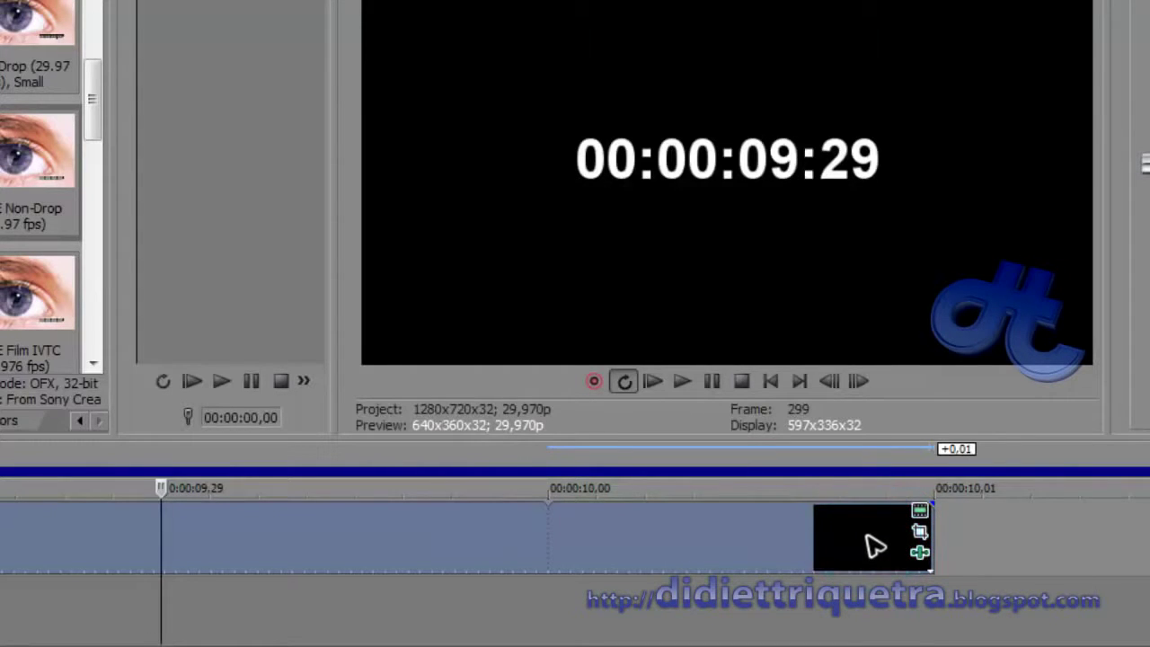
pyautogui.click(870, 538)
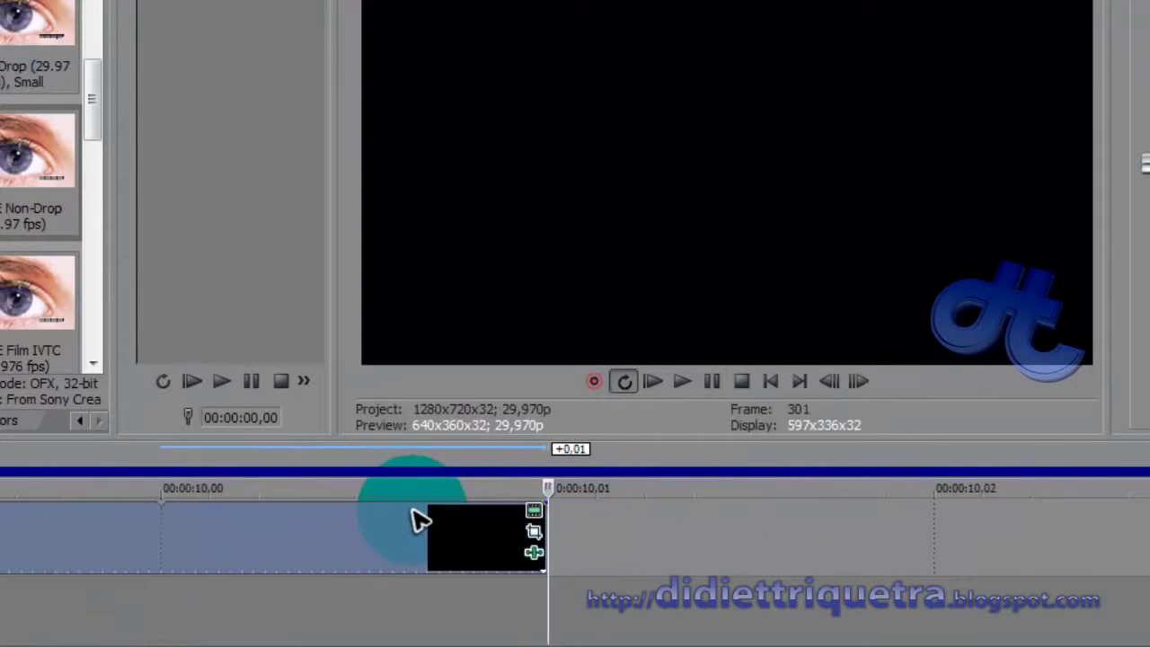
pyautogui.click(416, 520)
pyautogui.click(682, 381)
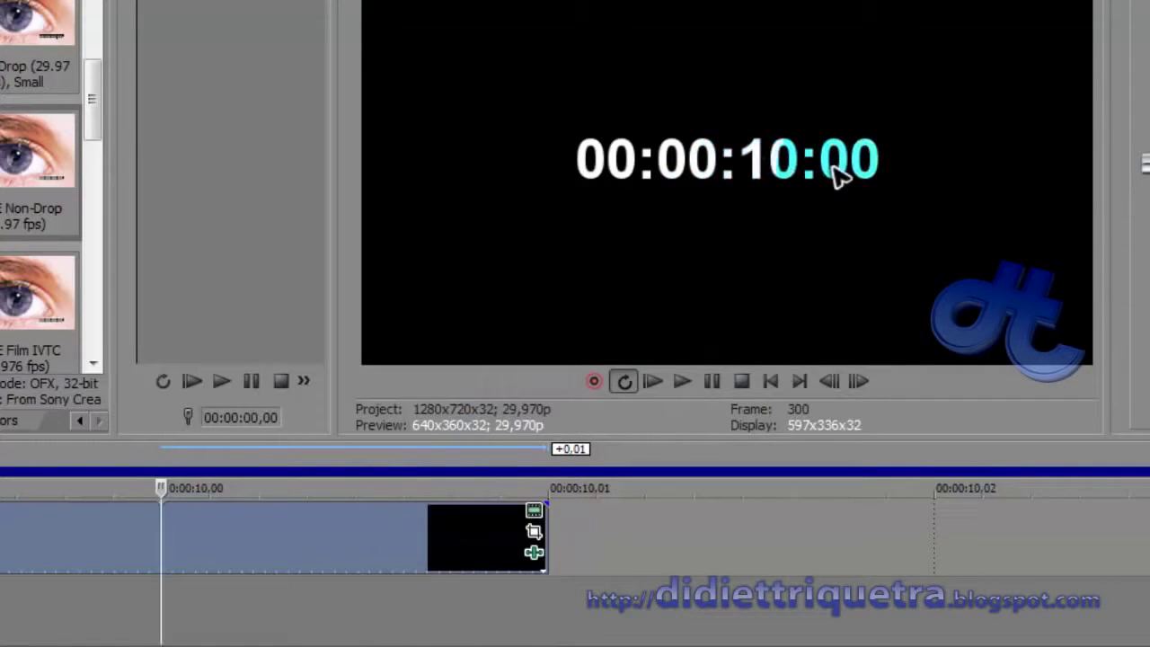
# - Set the loop region to the full length of the black clip and play the running timecode
pyautogui.doubleClick(298, 451)
pyautogui.scroll(-5, 347, 514)
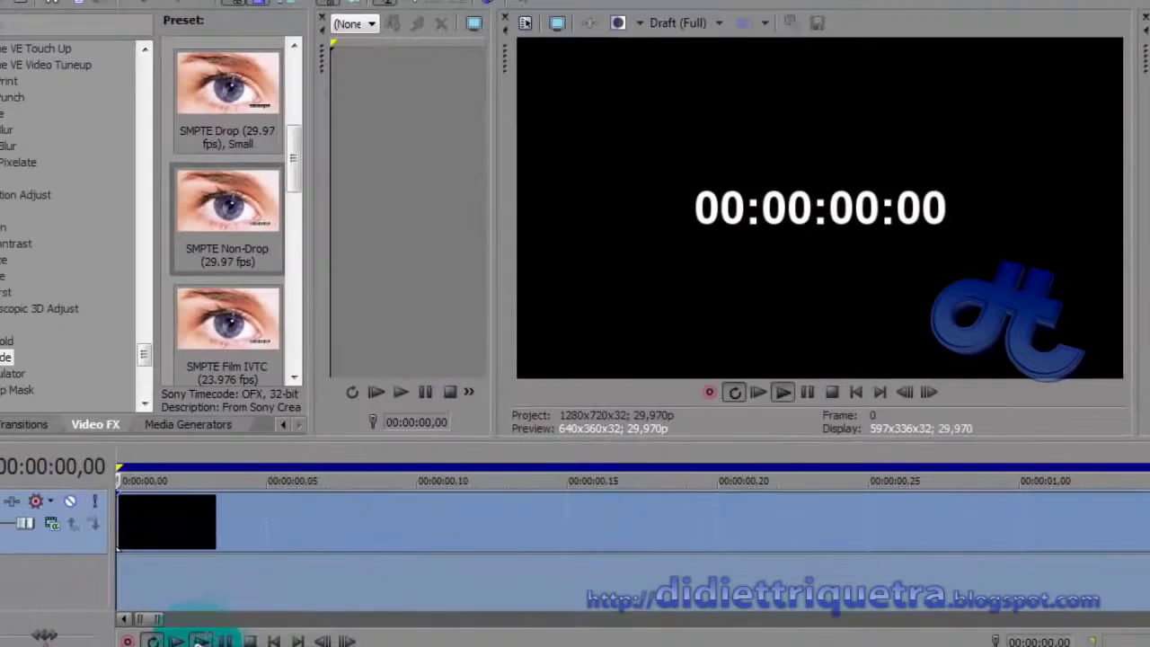
pyautogui.press('space')
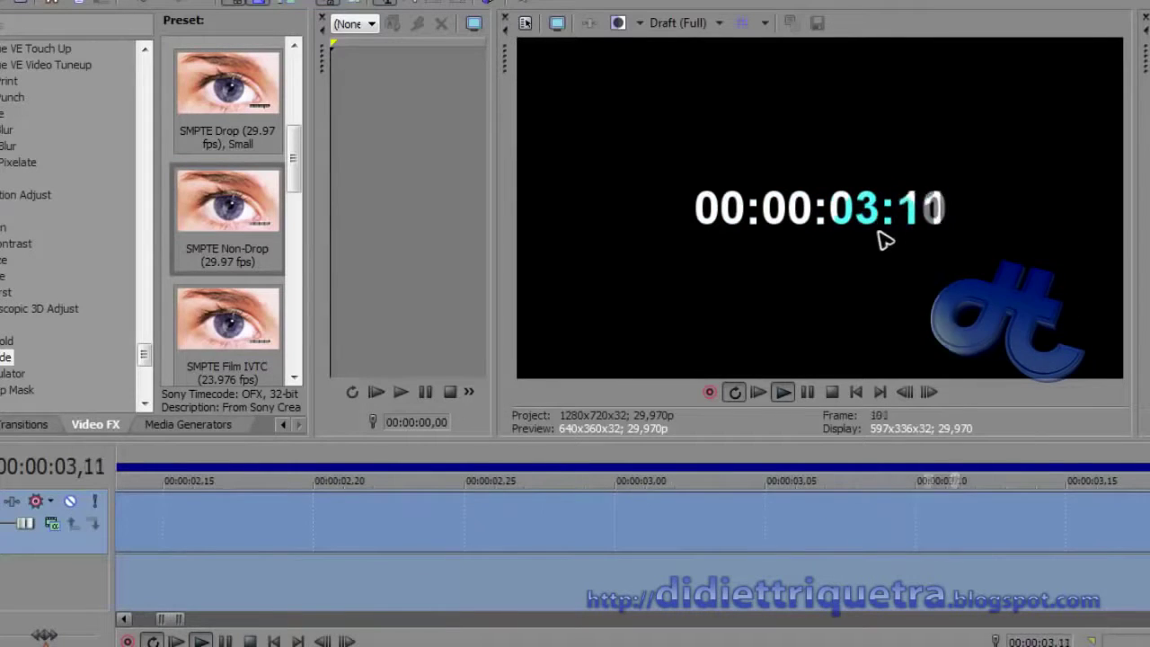
pyautogui.click(803, 530)
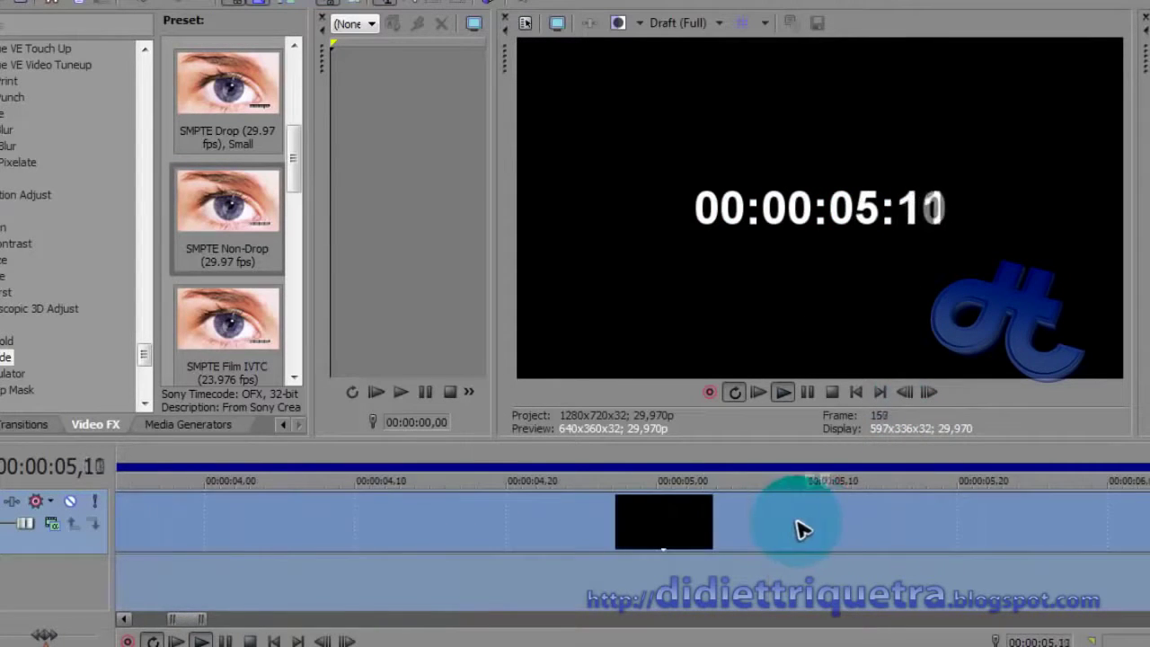
pyautogui.scroll(-8, 743, 532)
pyautogui.scroll(3, 604, 535)
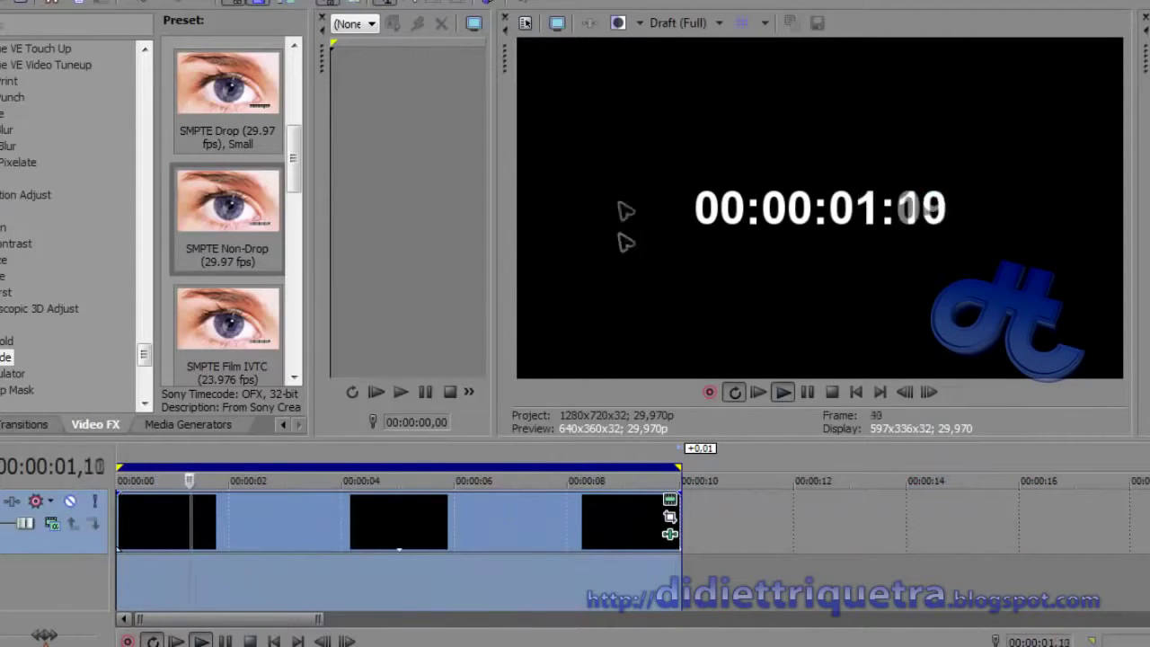
pyautogui.click(250, 640)
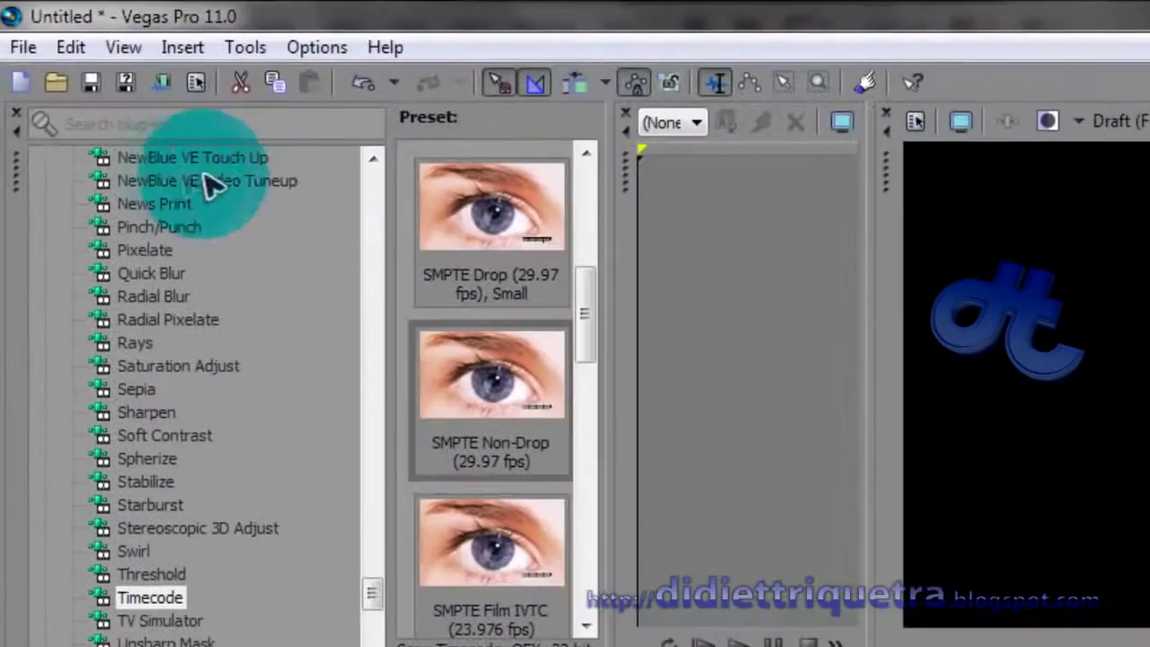
# - Save the project as a Vegas Pro project file named timer
pyautogui.click(24, 47)
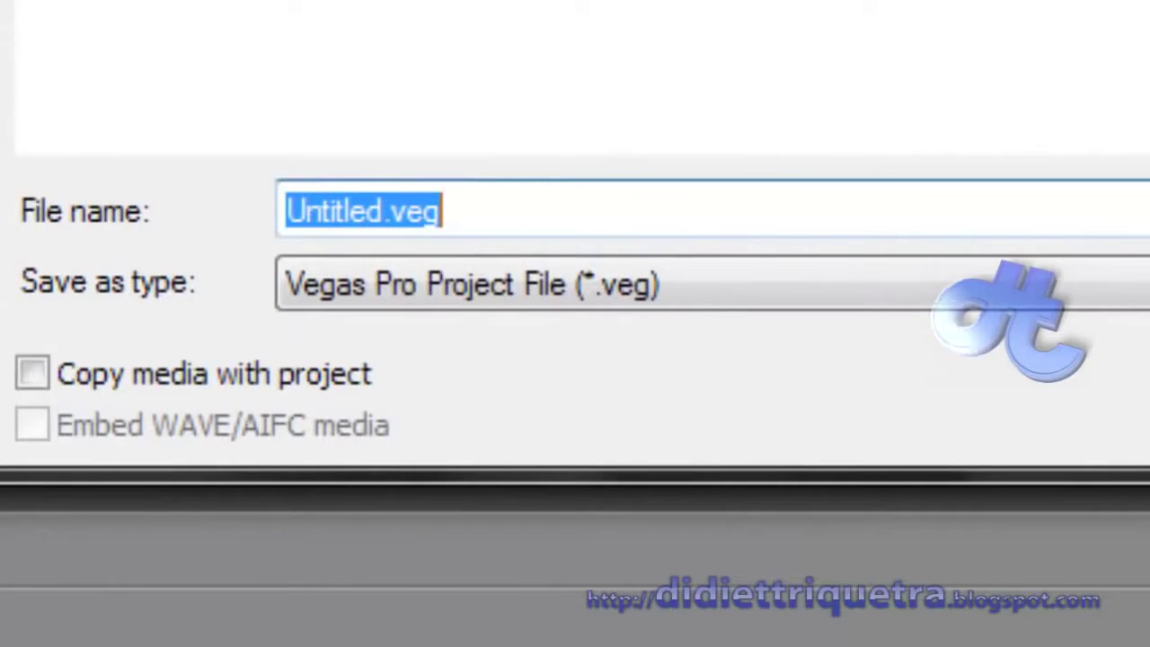
pyautogui.click(488, 198)
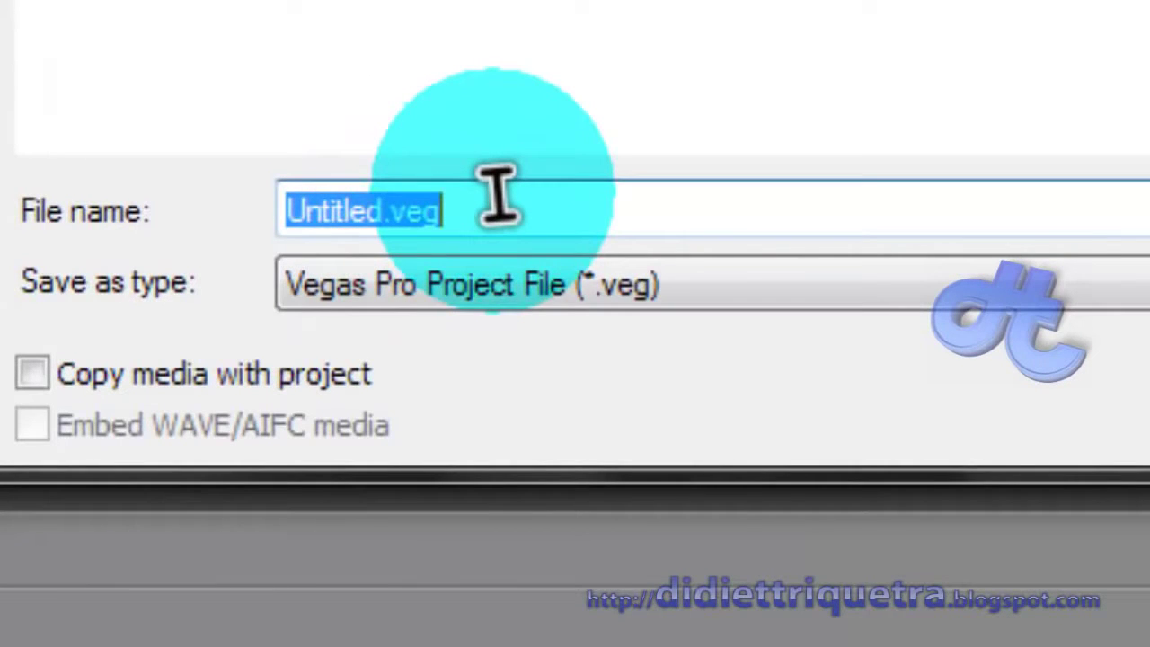
pyautogui.write('timer')
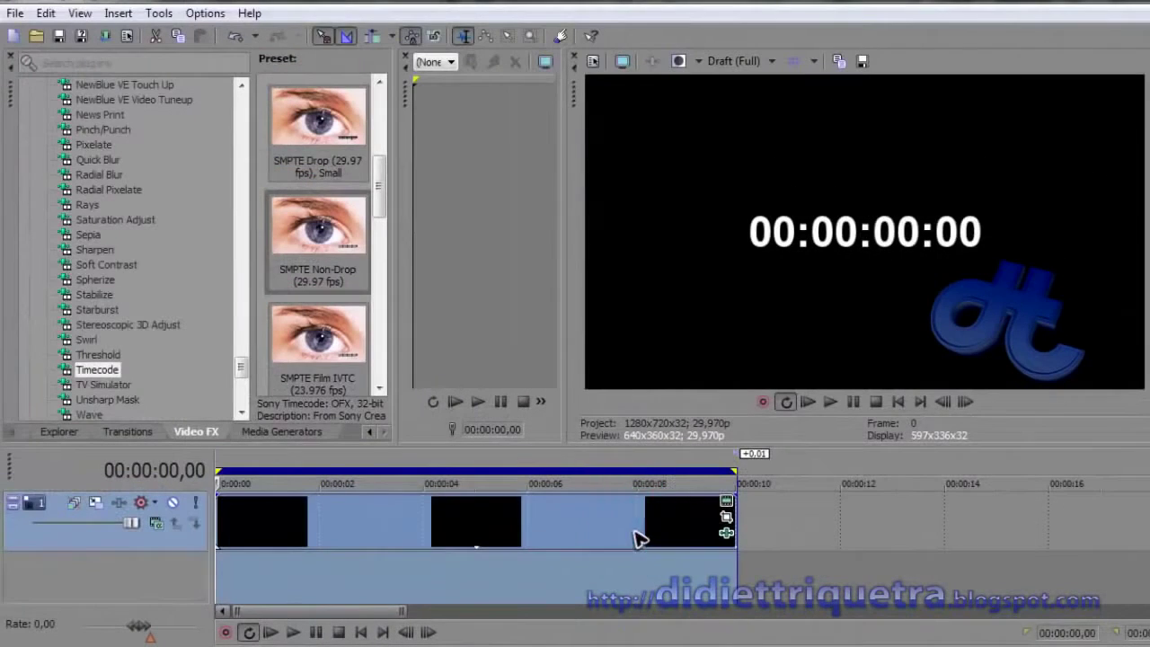
# - Create a new project and place the video 20140419091545.mpg at the start of the timeline
pyautogui.click(637, 538)
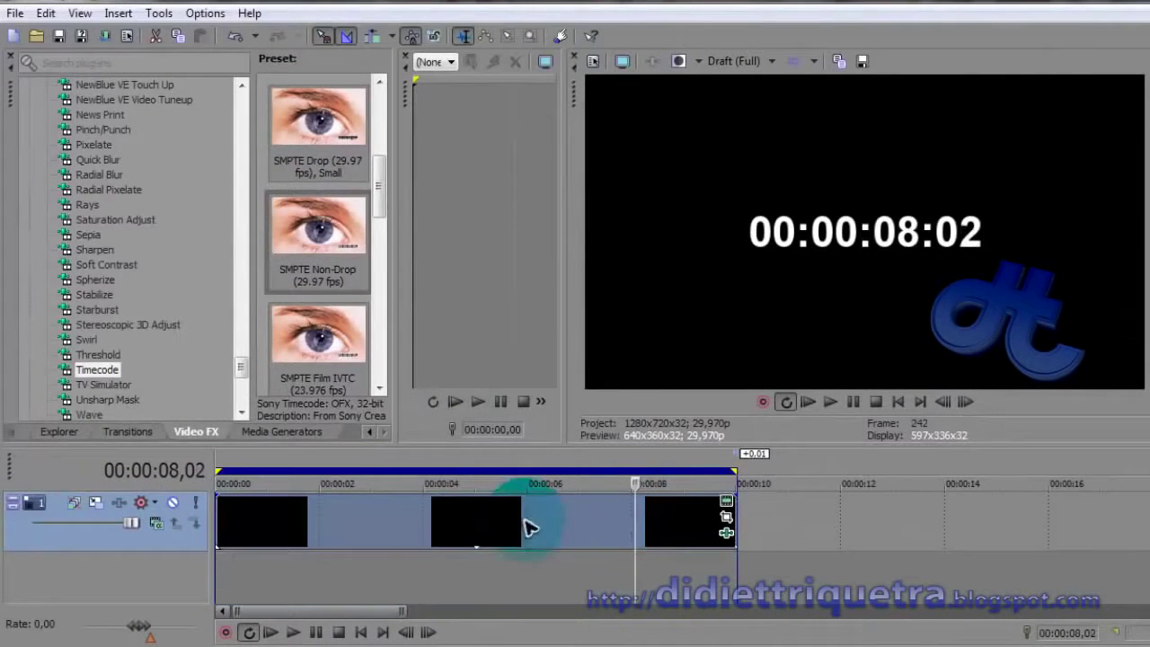
pyautogui.click(13, 36)
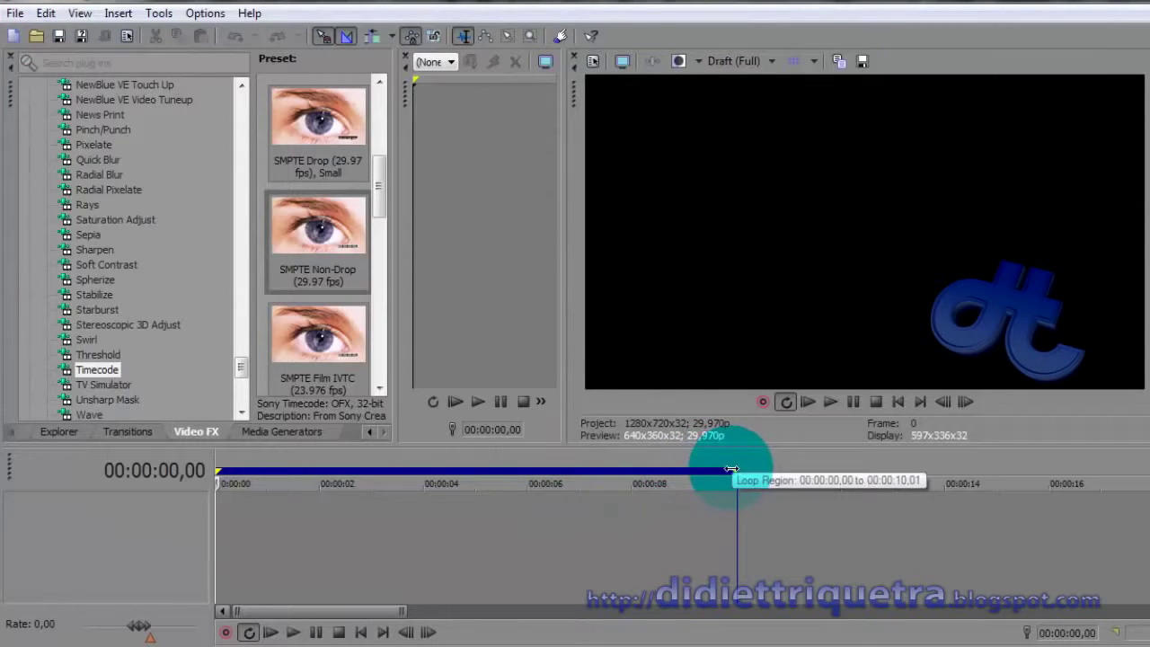
pyautogui.click(134, 431)
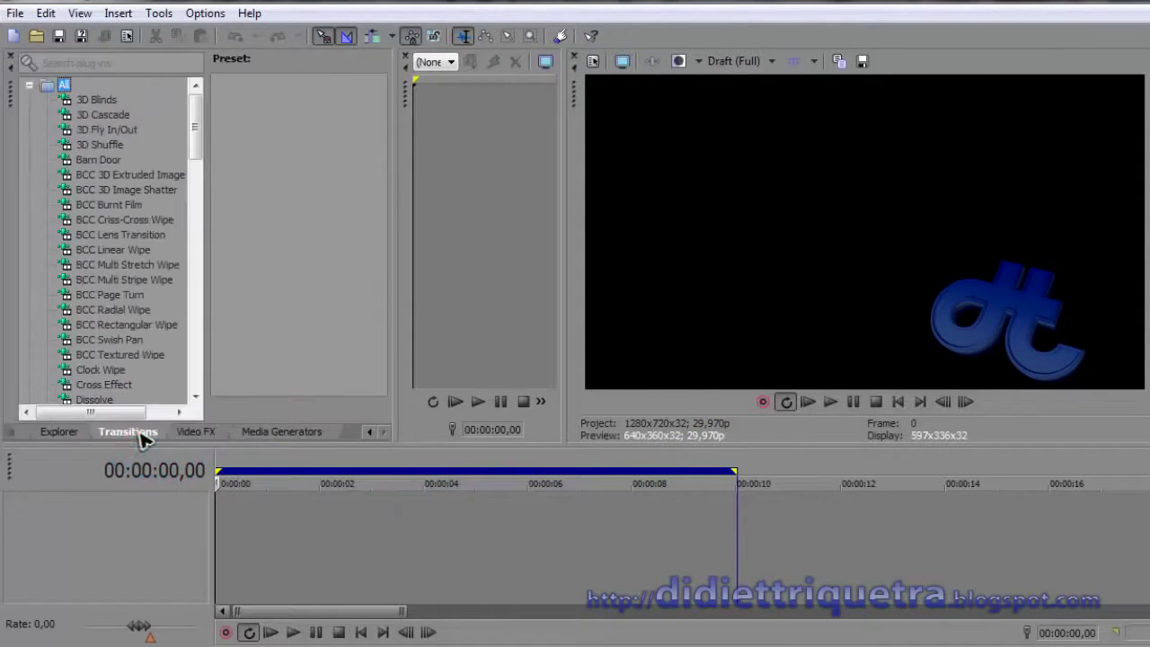
pyautogui.click(59, 432)
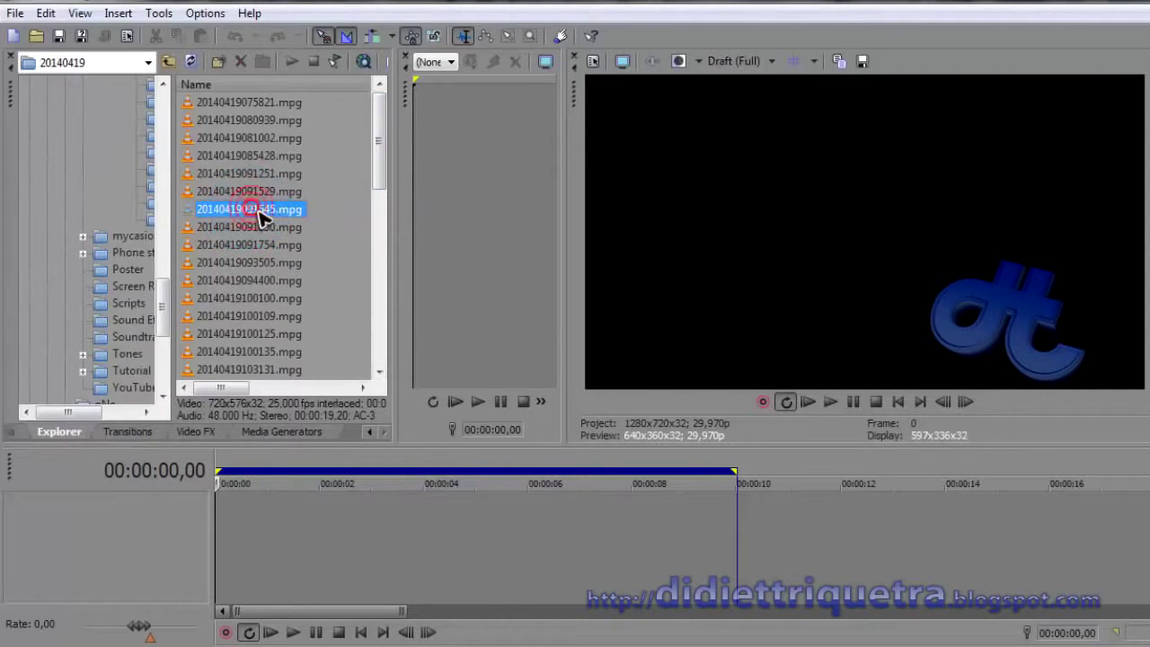
pyautogui.moveTo(268, 211); pyautogui.dragTo(259, 573)
# - Turn off Maintain Aspect Ratio for the video clip so it fills the frame
pyautogui.click(315, 544)
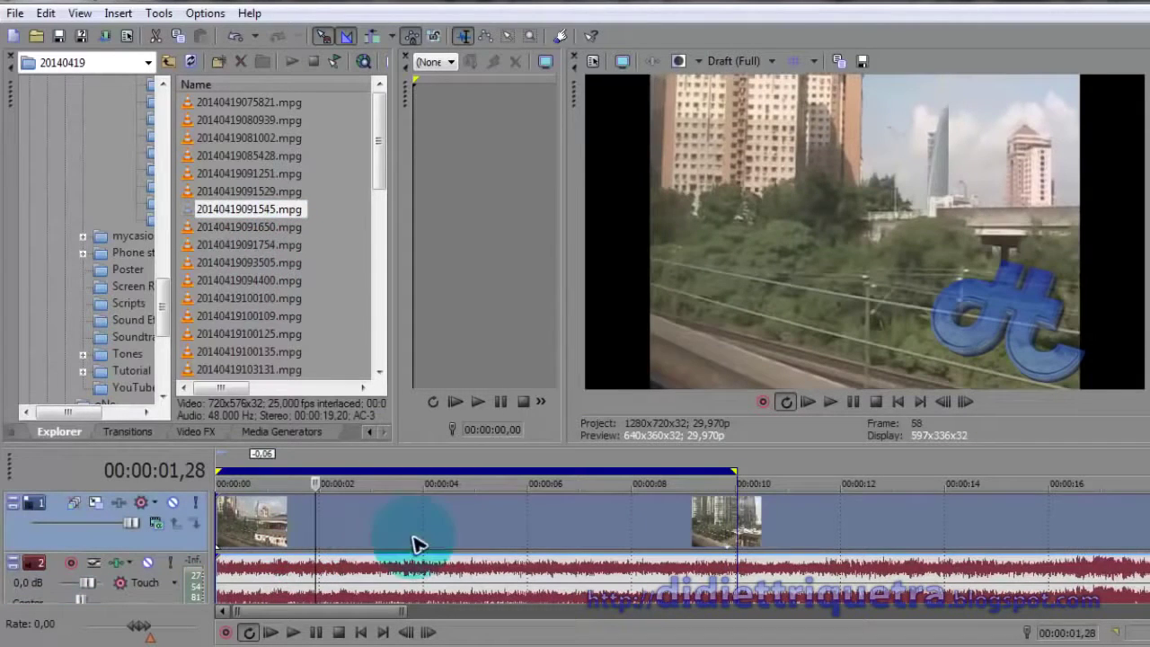
pyautogui.rightClick(418, 544)
pyautogui.click(530, 387)
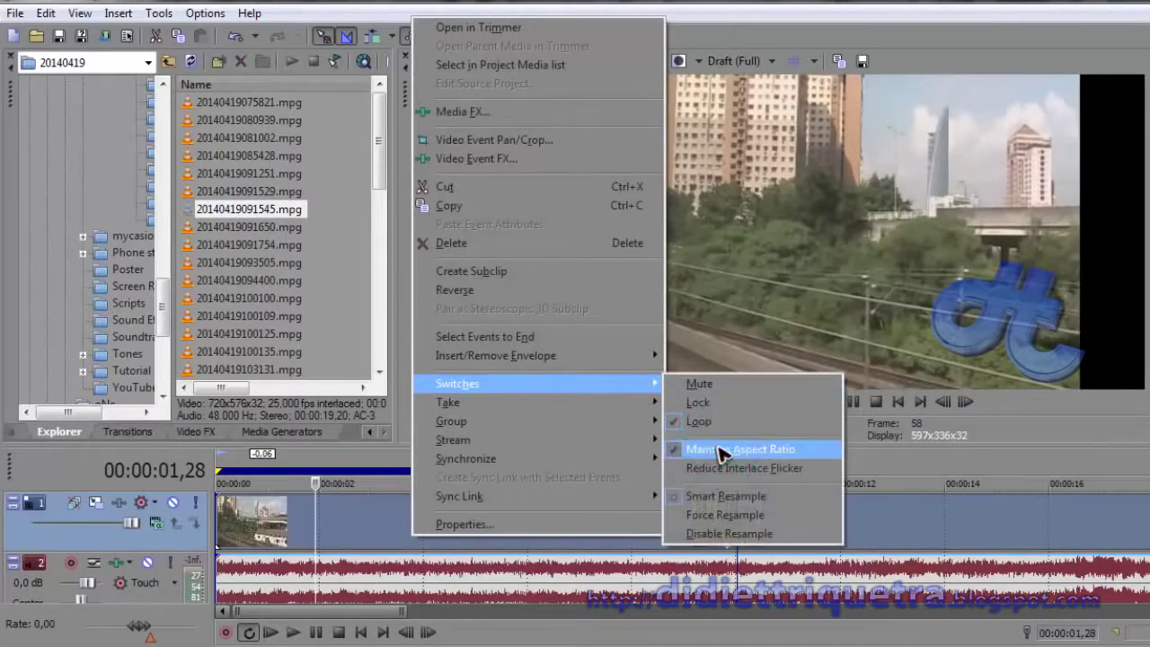
pyautogui.click(724, 449)
pyautogui.click(478, 504)
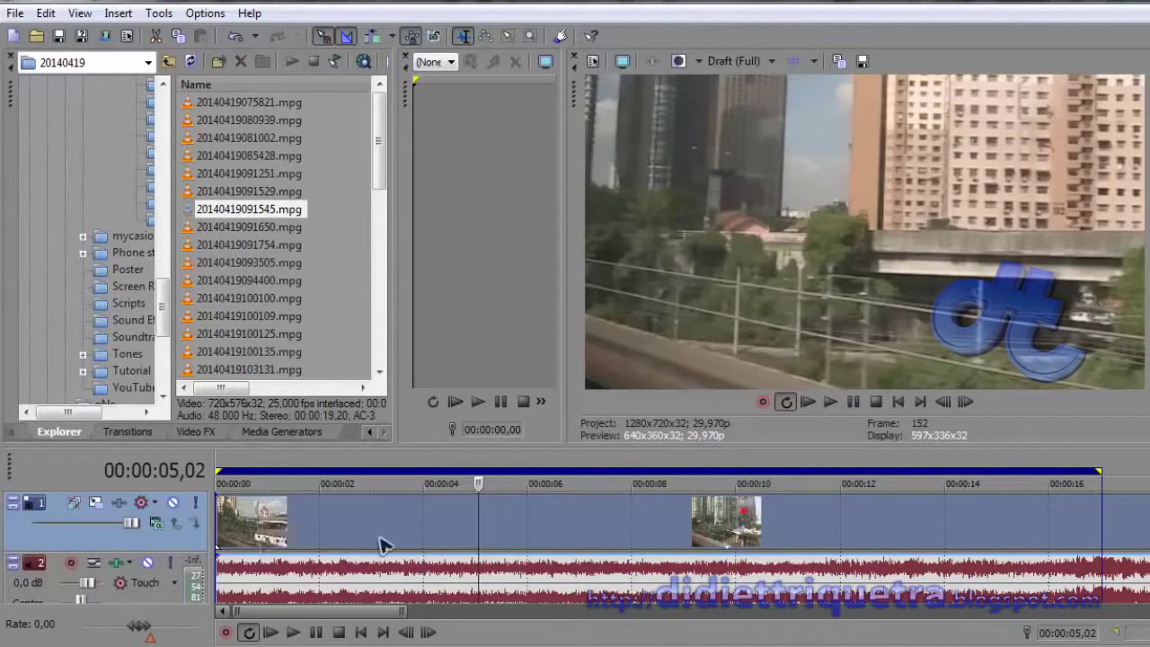
# - Mute the audio track, enlarge the timeline area and insert a new video track above the video clip
pyautogui.click(149, 564)
pyautogui.click(345, 522)
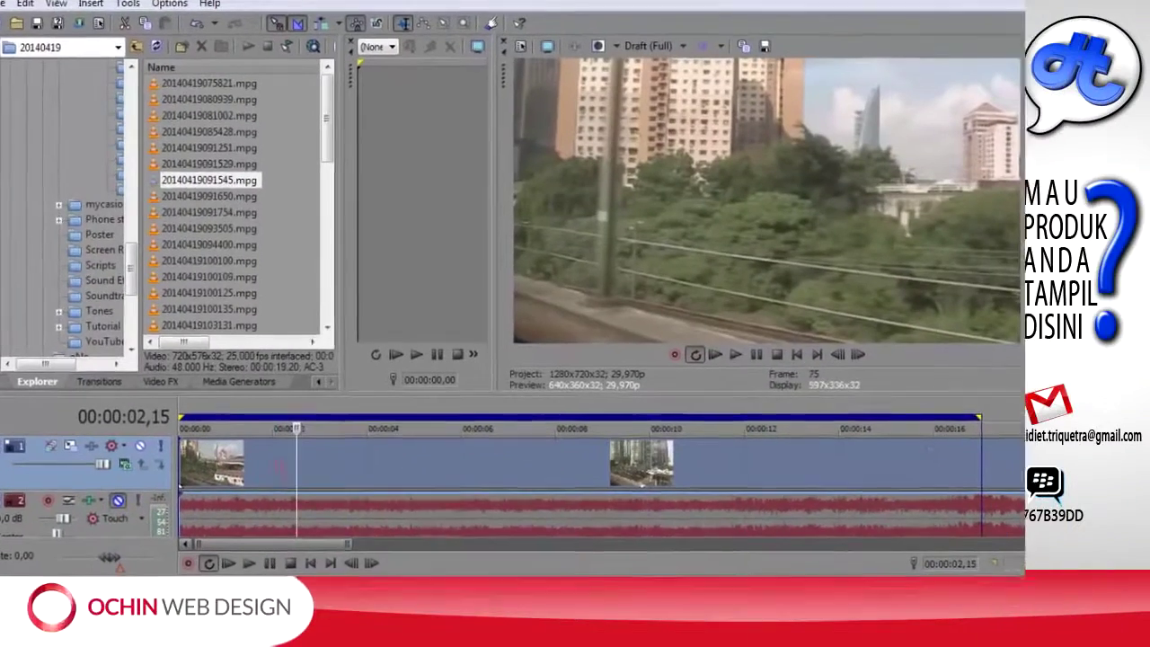
pyautogui.moveTo(728, 387); pyautogui.dragTo(728, 350)
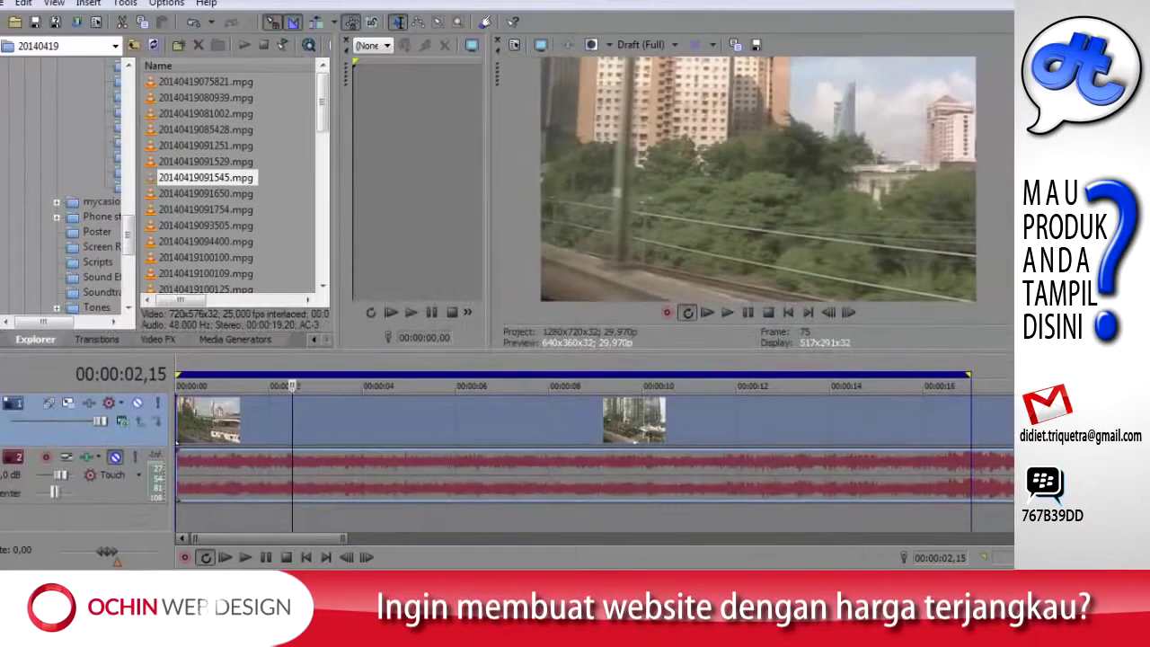
pyautogui.hotkey('ctrl', 'shift', 'q')
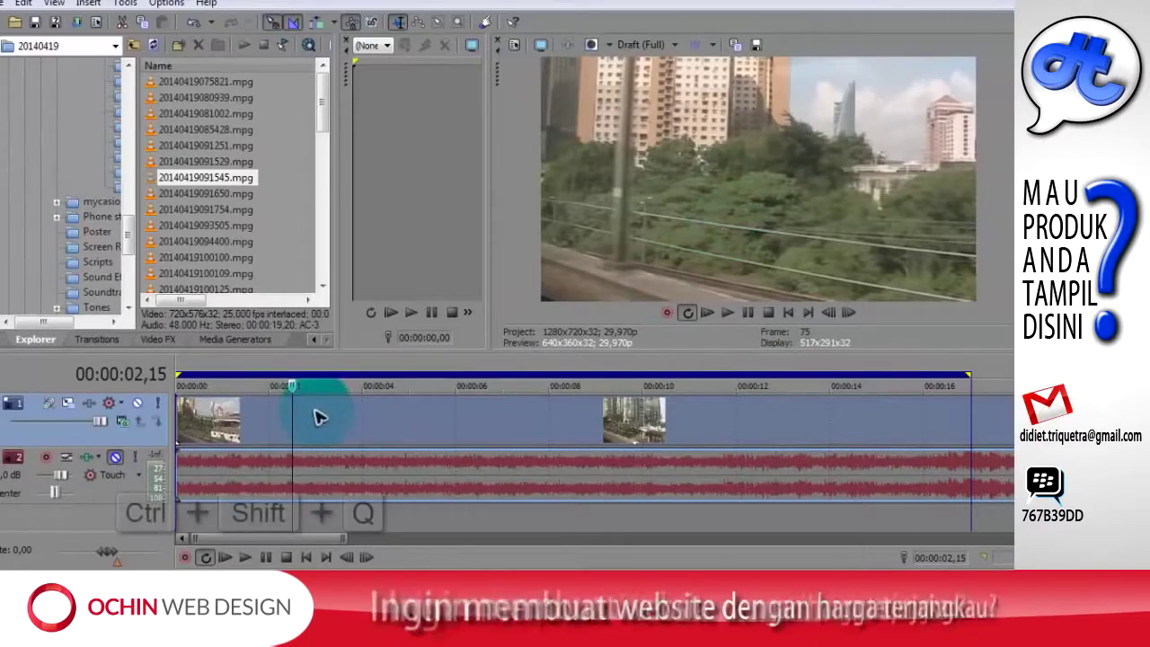
pyautogui.click(227, 452)
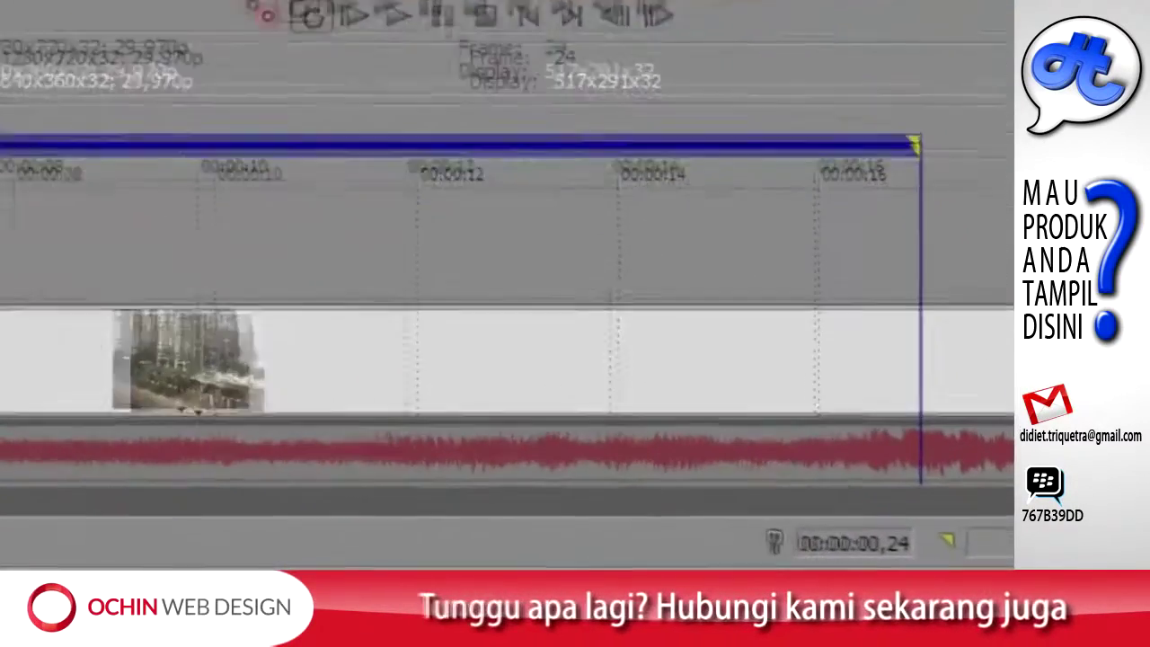
# - Bring timer.veg from its folder in the file manager to the start of the new video track and check its timecode
pyautogui.hotkey('alt', 'Tab')
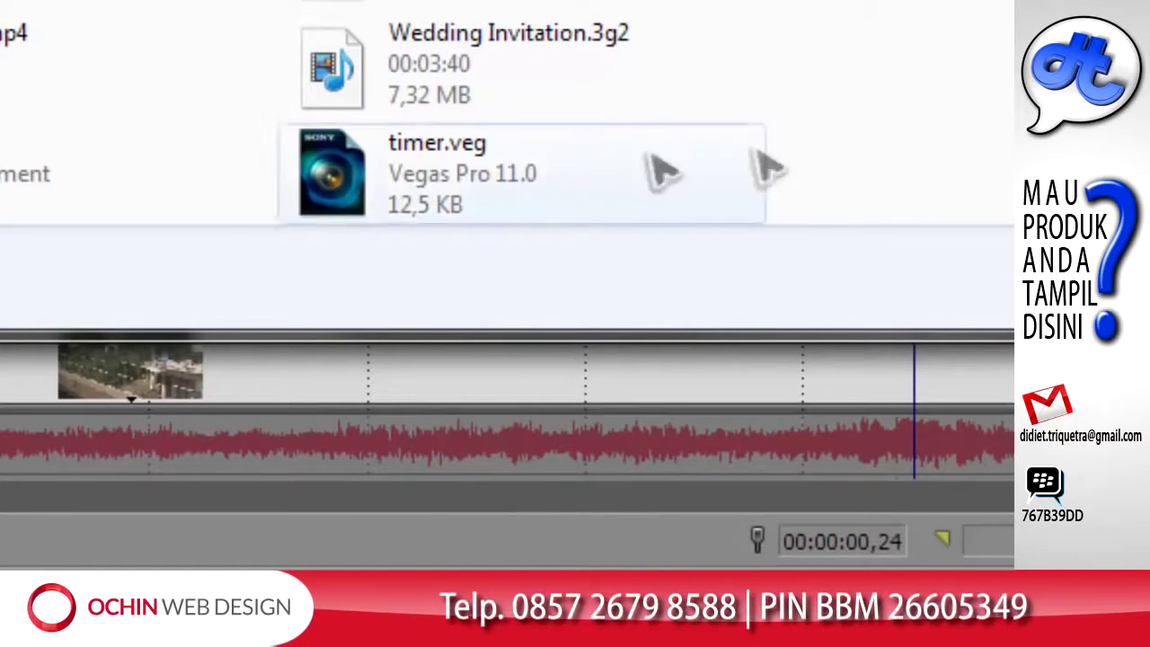
pyautogui.click(350, 175)
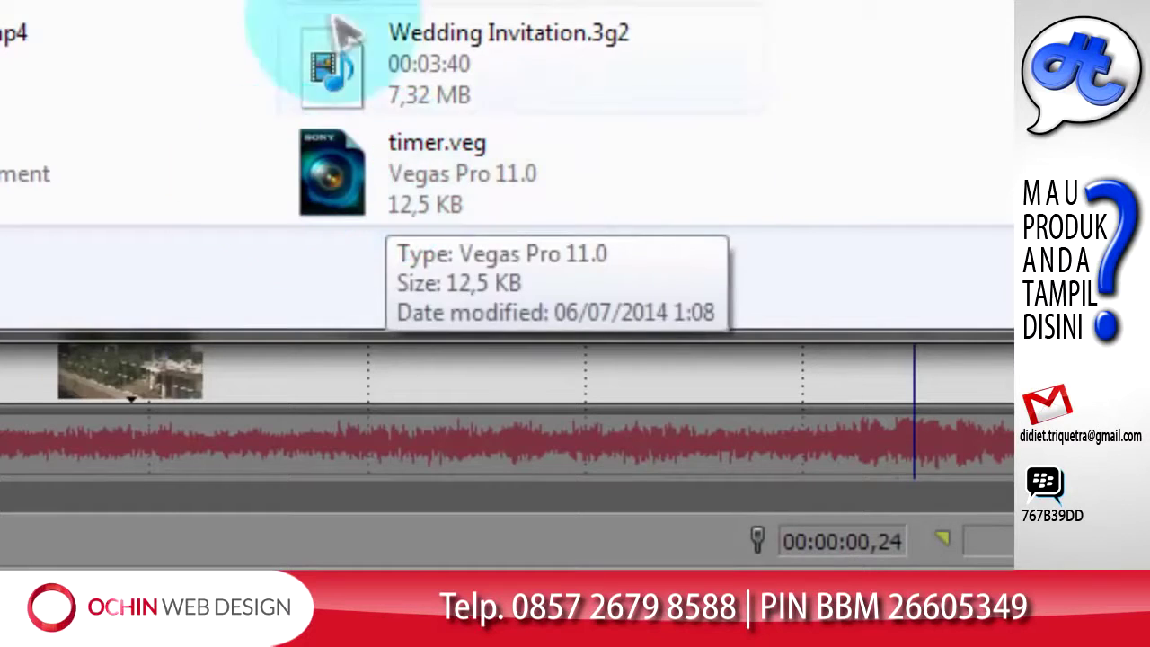
pyautogui.click(440, 160)
pyautogui.click(440, 162)
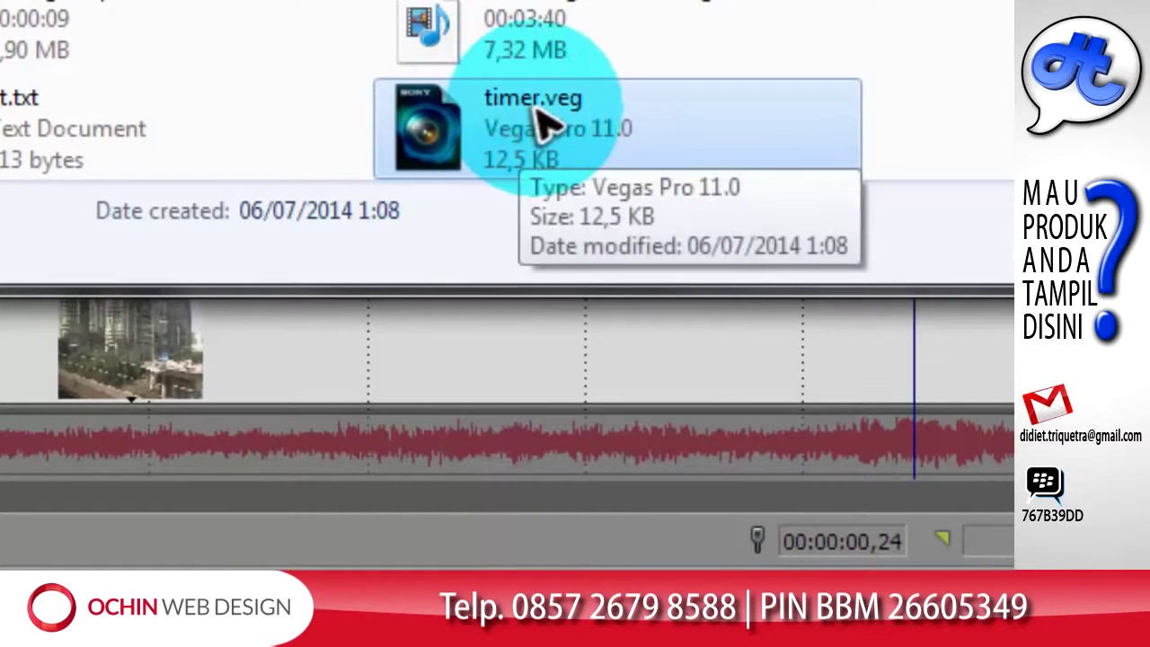
pyautogui.moveTo(450, 149); pyautogui.dragTo(323, 196)
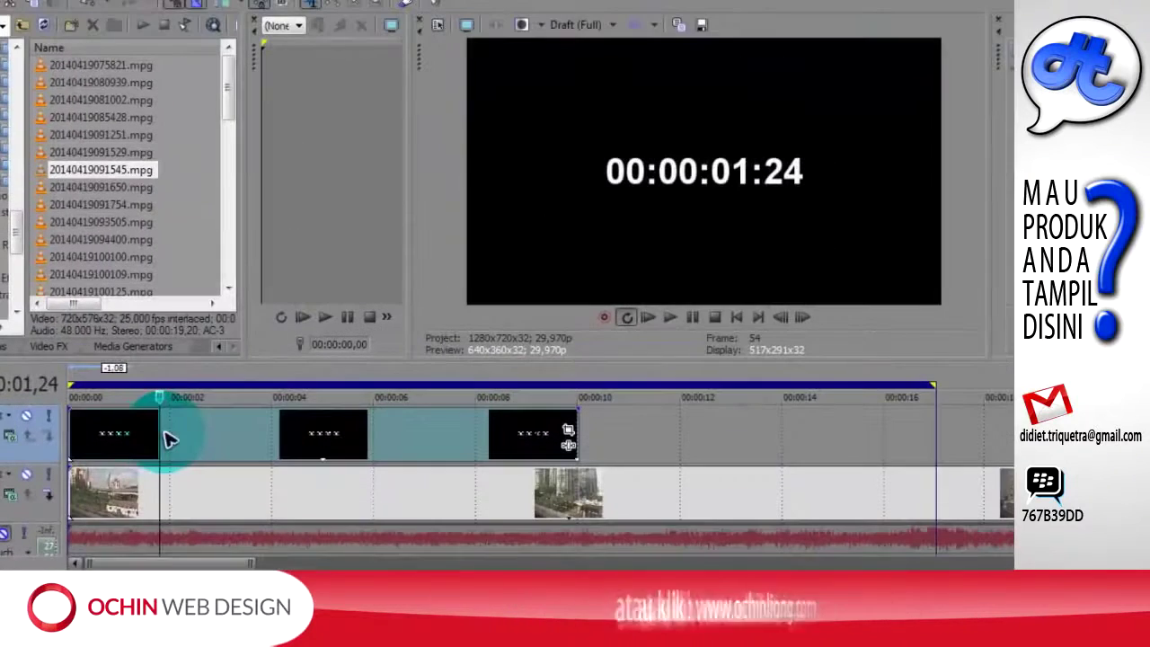
pyautogui.moveTo(160, 438)
pyautogui.mouseDown()
pyautogui.moveTo(411, 433)
pyautogui.moveTo(141, 445)
pyautogui.mouseUp()
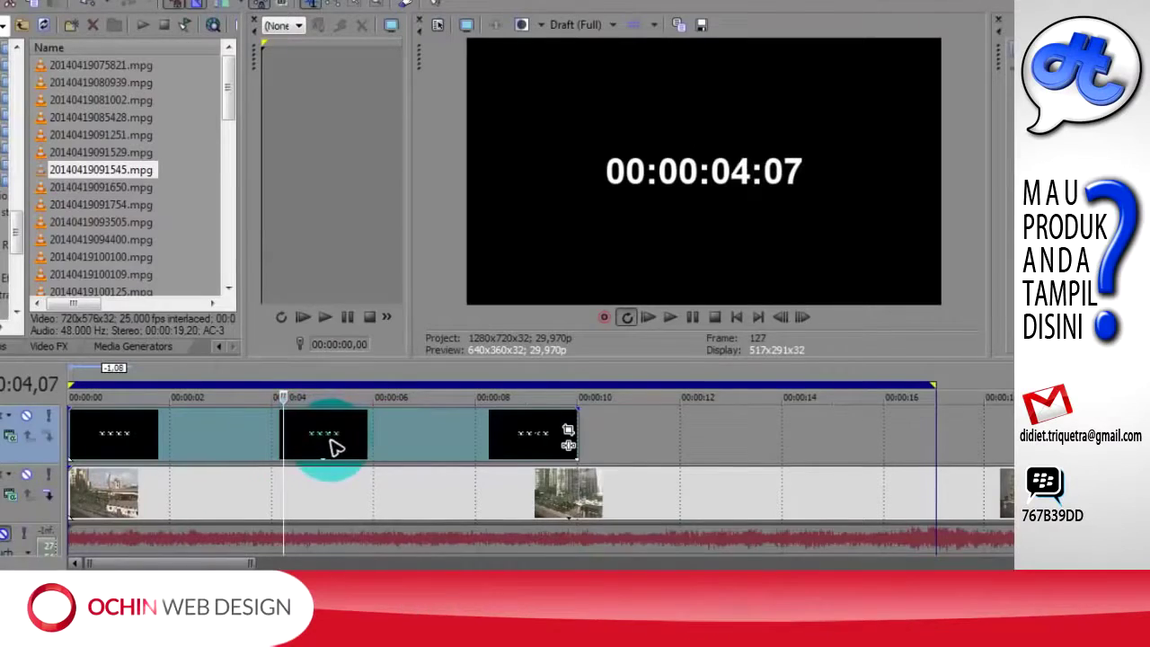
pyautogui.click(393, 454)
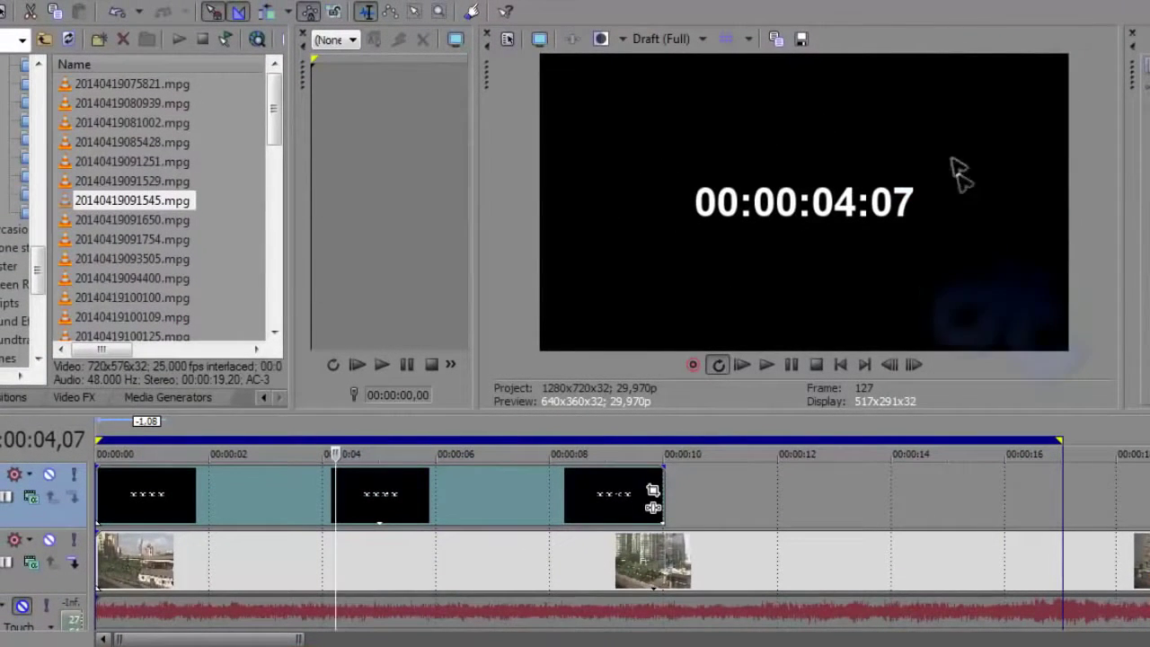
# - Apply the Chroma Keyer video effect with its (Default) preset to the timer clip
pyautogui.click(108, 396)
pyautogui.click(50, 209)
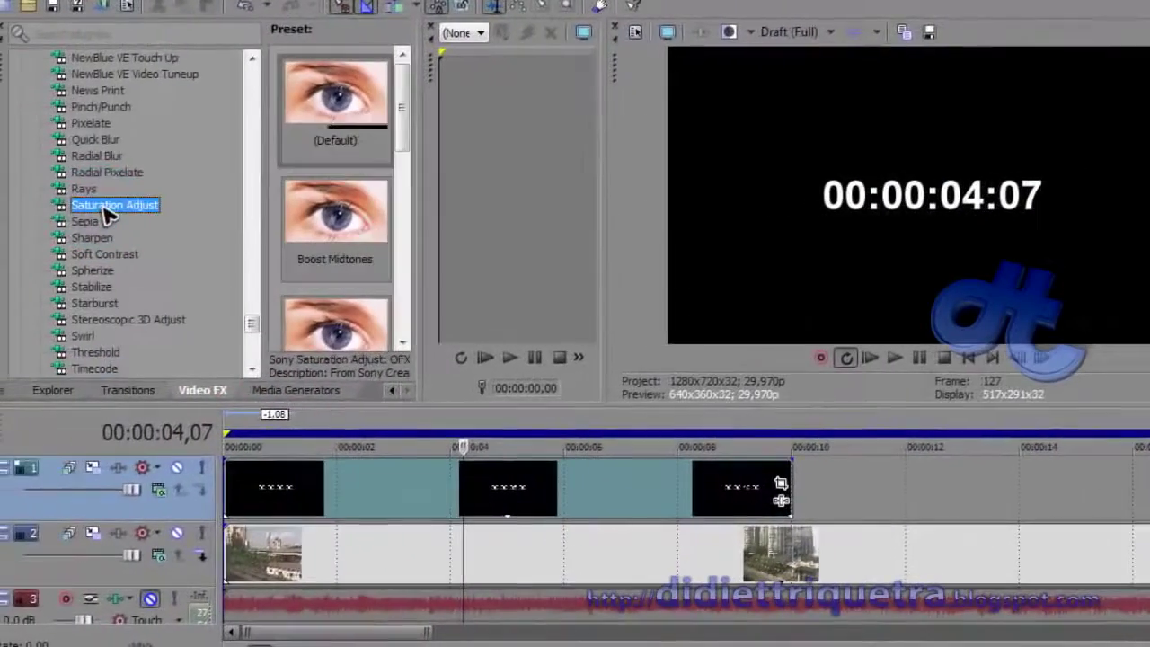
pyautogui.press('c')
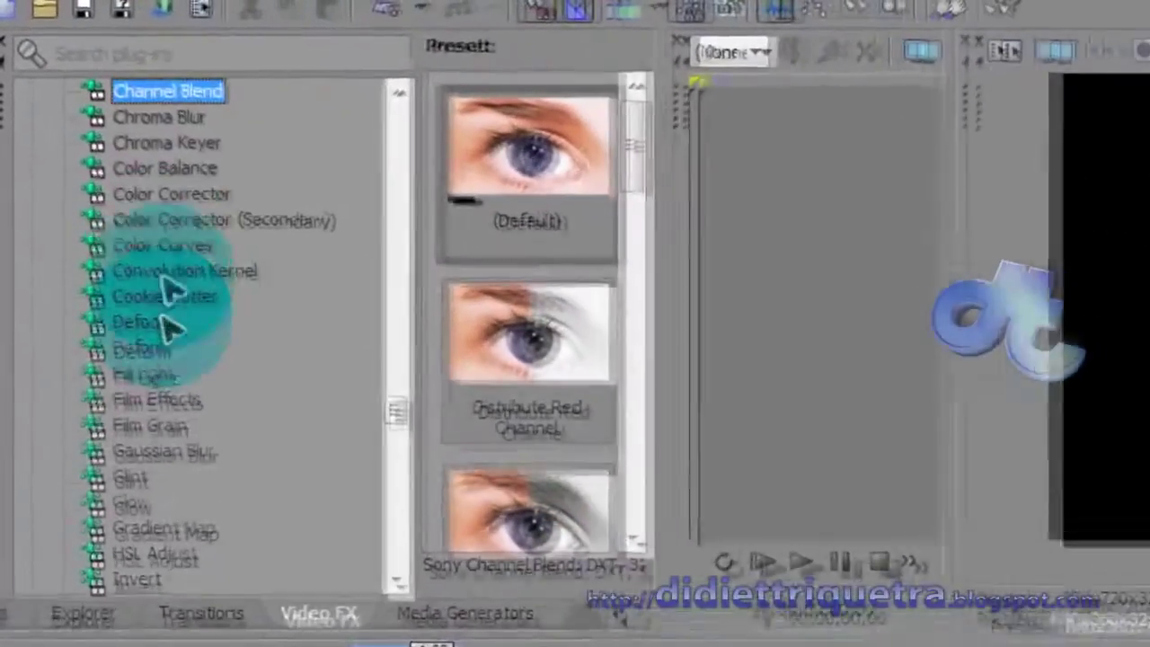
pyautogui.click(117, 92)
pyautogui.click(550, 164)
pyautogui.click(219, 150)
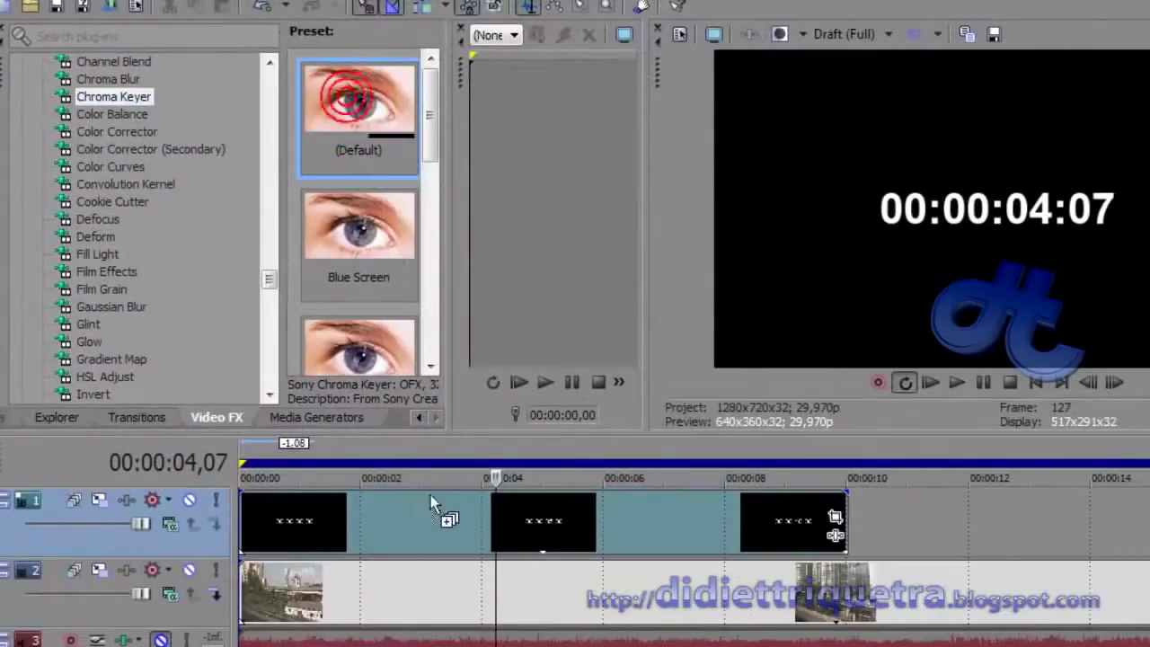
pyautogui.moveTo(432, 503); pyautogui.dragTo(431, 524)
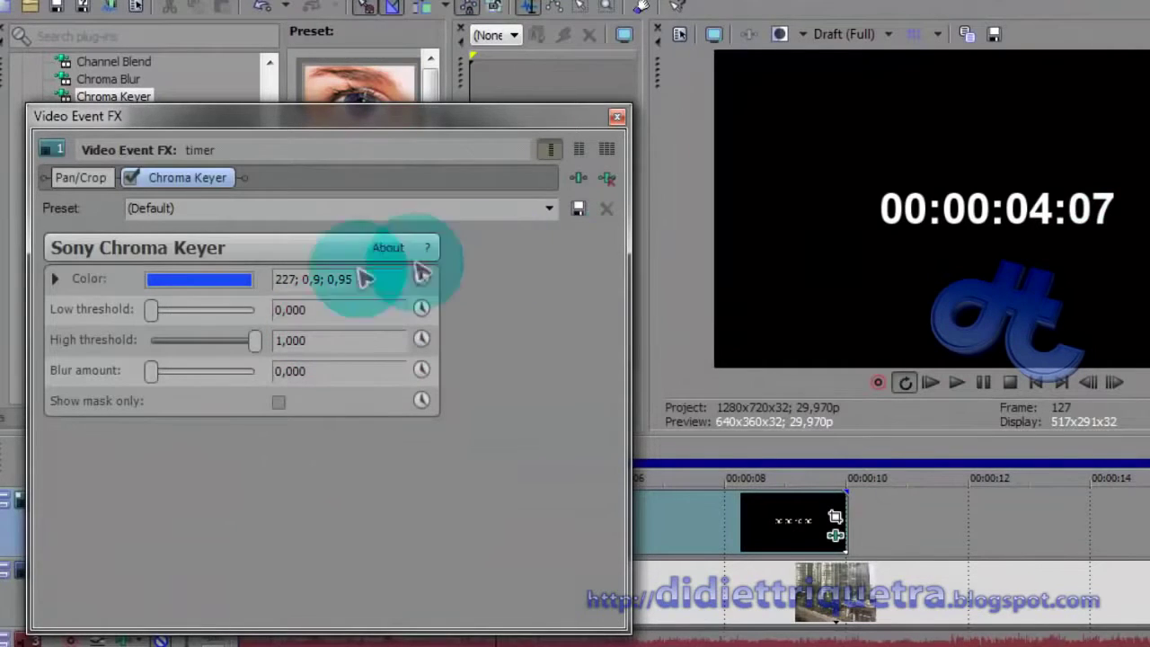
# - Key out the timer's black background sampled from the preview, with low threshold 0,000, high threshold 1,000 and blur amount 0,000
pyautogui.click(182, 284)
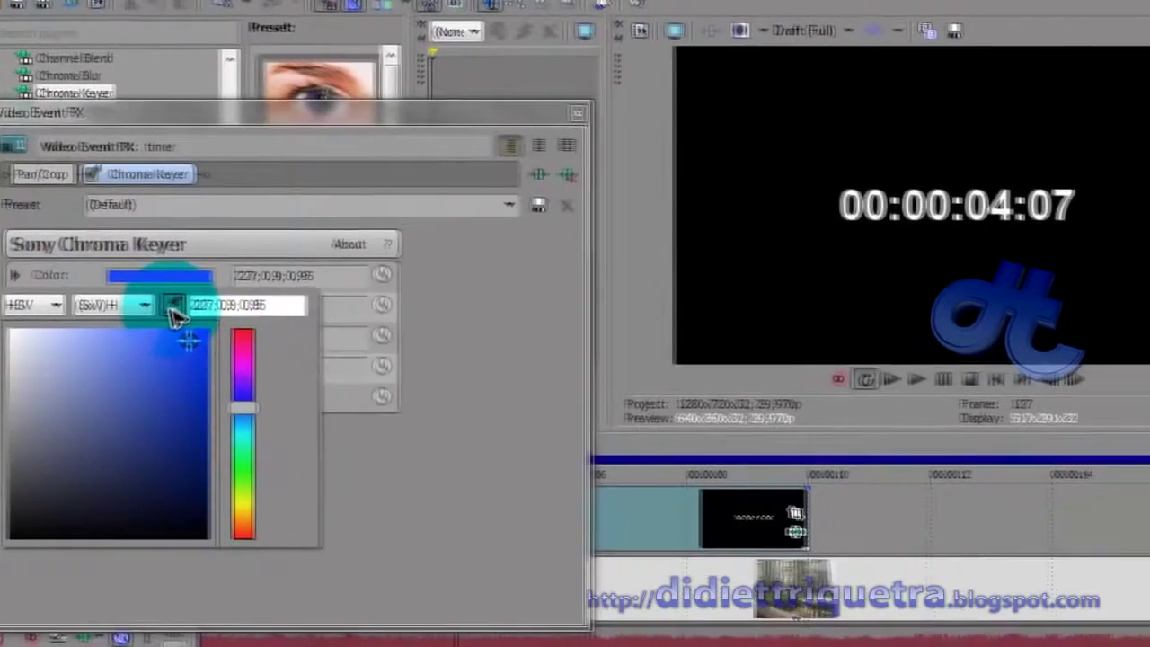
pyautogui.click(212, 314)
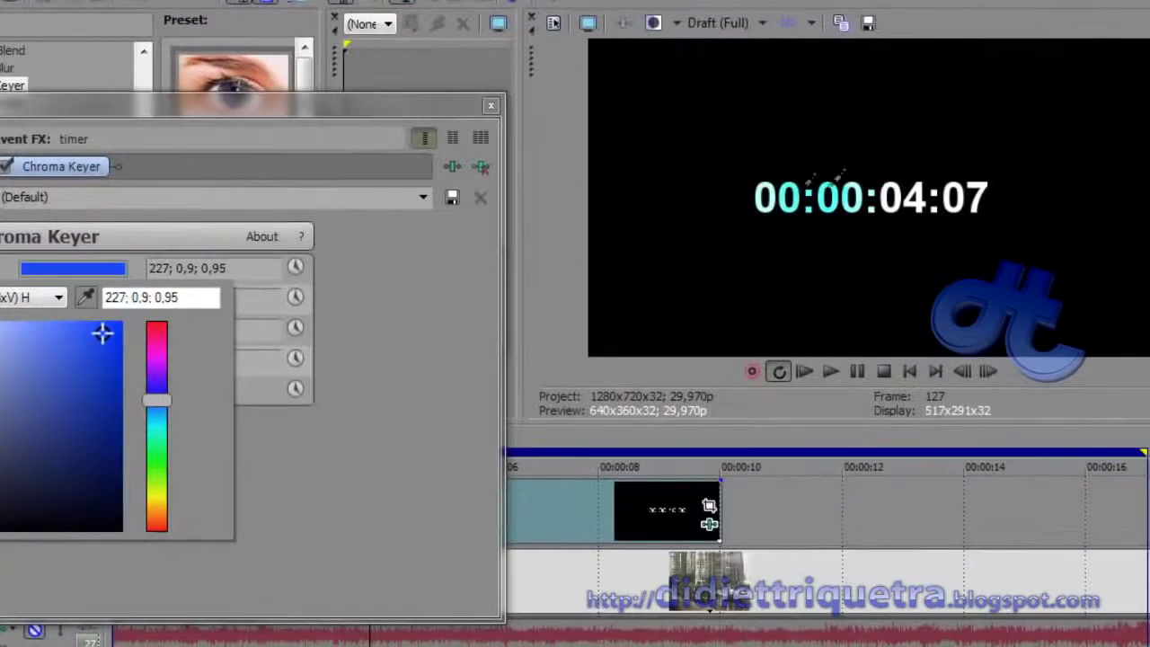
pyautogui.click(872, 130)
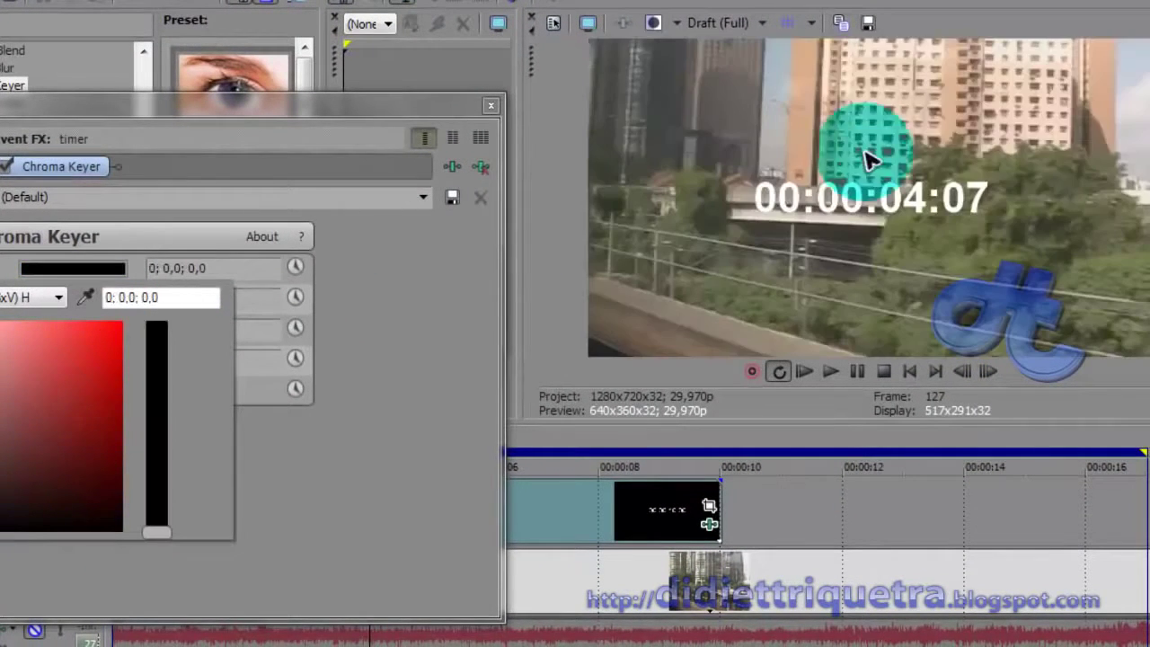
pyautogui.click(453, 278)
pyautogui.moveTo(27, 299)
pyautogui.mouseDown()
pyautogui.moveTo(67, 302)
pyautogui.moveTo(13, 302)
pyautogui.mouseUp()
pyautogui.moveTo(129, 332); pyautogui.dragTo(133, 328)
pyautogui.moveTo(46, 363); pyautogui.dragTo(23, 364)
pyautogui.click(491, 106)
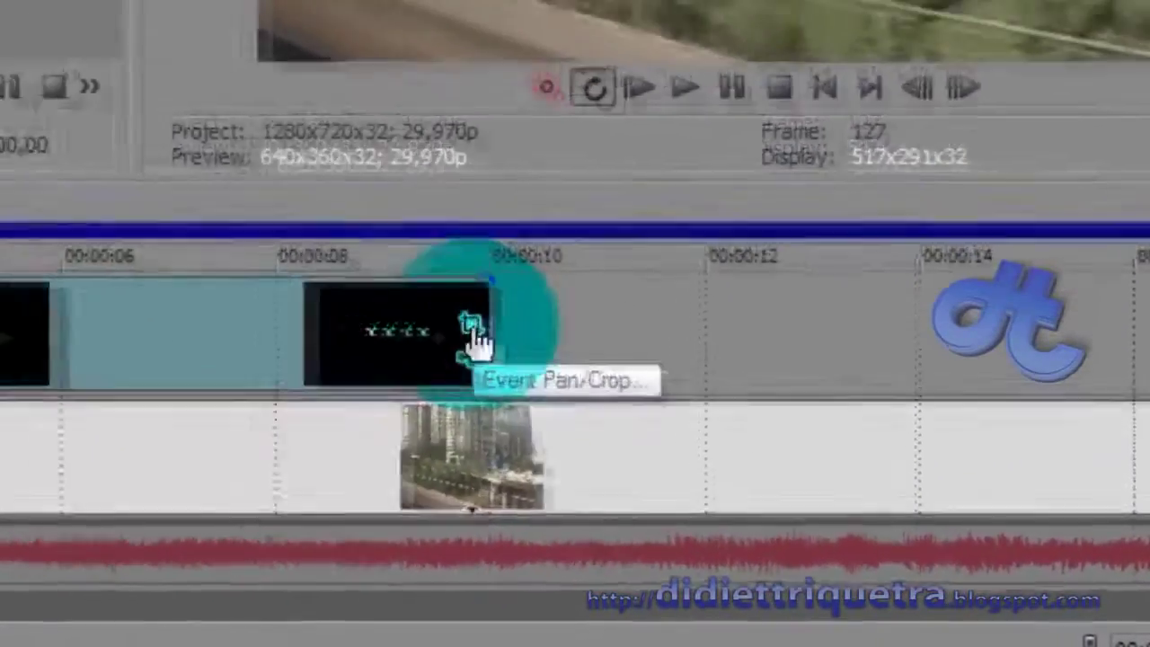
# - Mask the timer clip in Event Pan/Crop with a rectangle around the minutes, seconds and frames, leaving out the hours
pyautogui.click(704, 473)
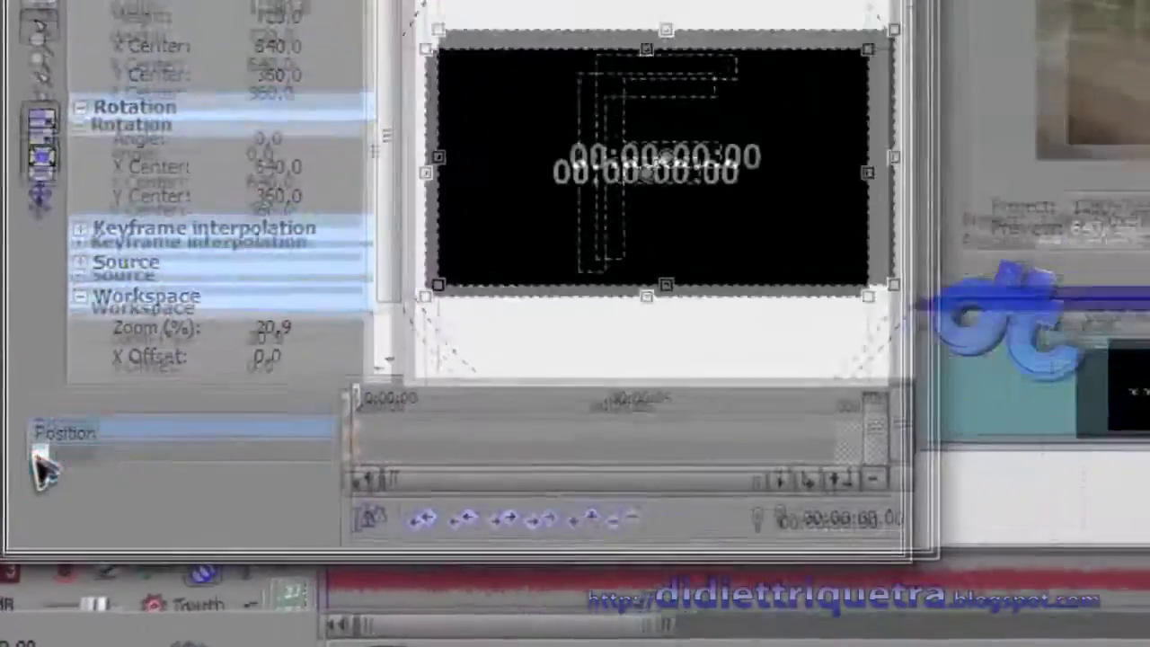
pyautogui.click(40, 460)
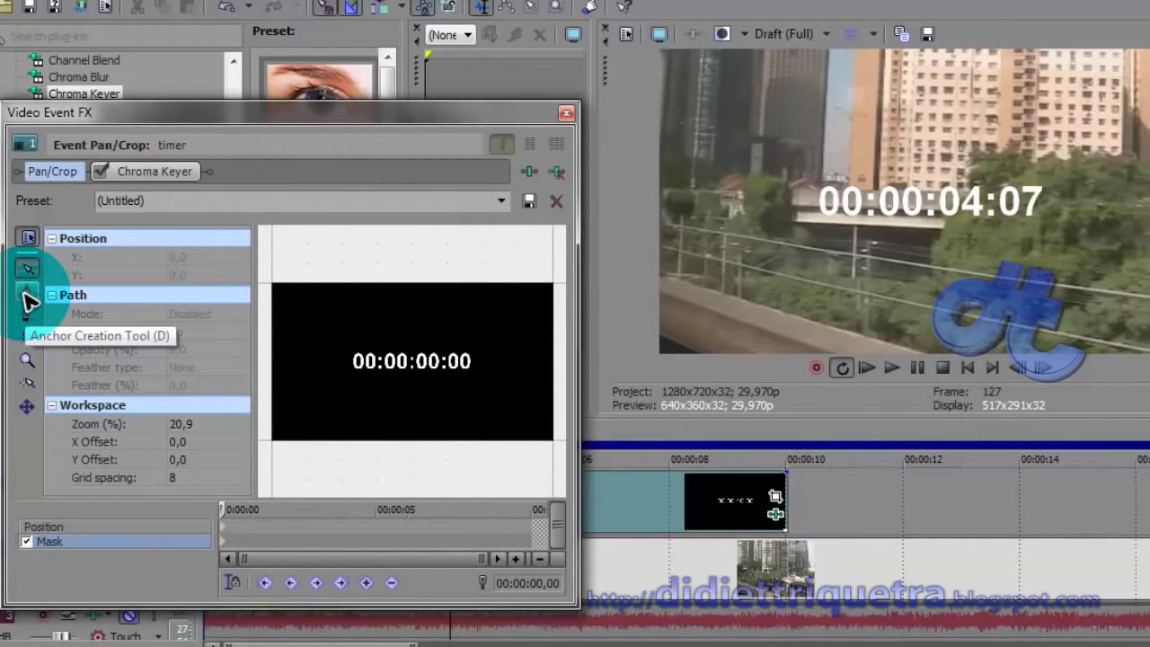
pyautogui.click(27, 296)
pyautogui.scroll(5, 438, 362)
pyautogui.scroll(3, 438, 362)
pyautogui.moveTo(577, 489); pyautogui.dragTo(753, 500)
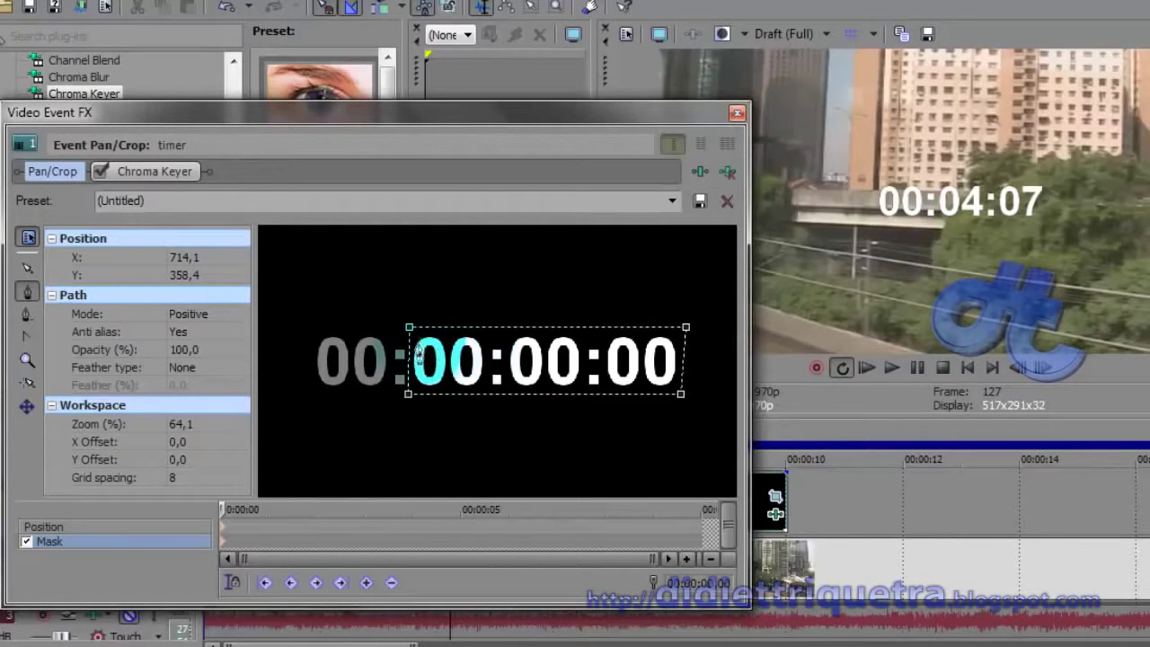
pyautogui.click(737, 113)
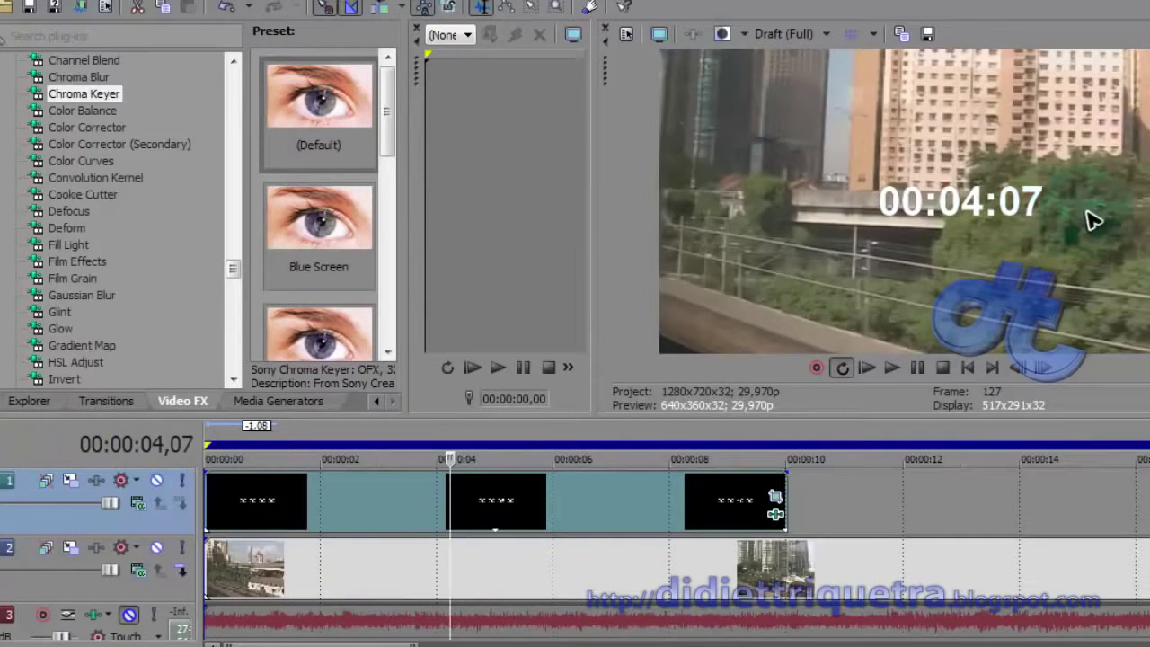
# - Try to narrow the timer's mask to the minutes and seconds, and undo the mask changes
pyautogui.click(775, 516)
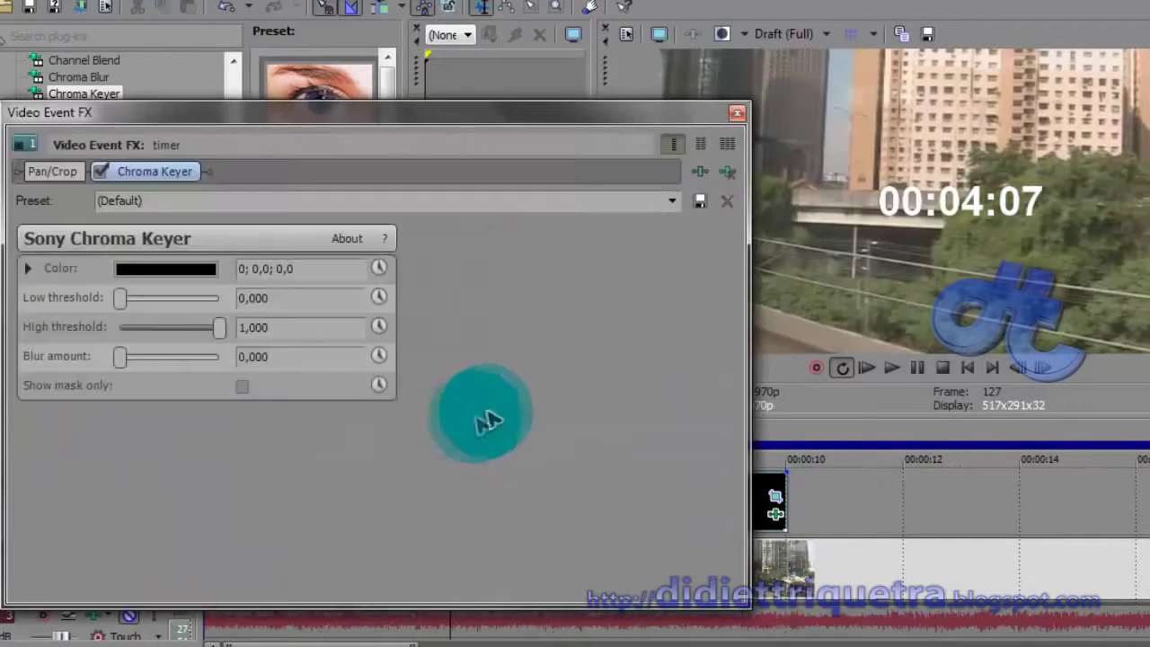
pyautogui.click(734, 111)
pyautogui.click(775, 496)
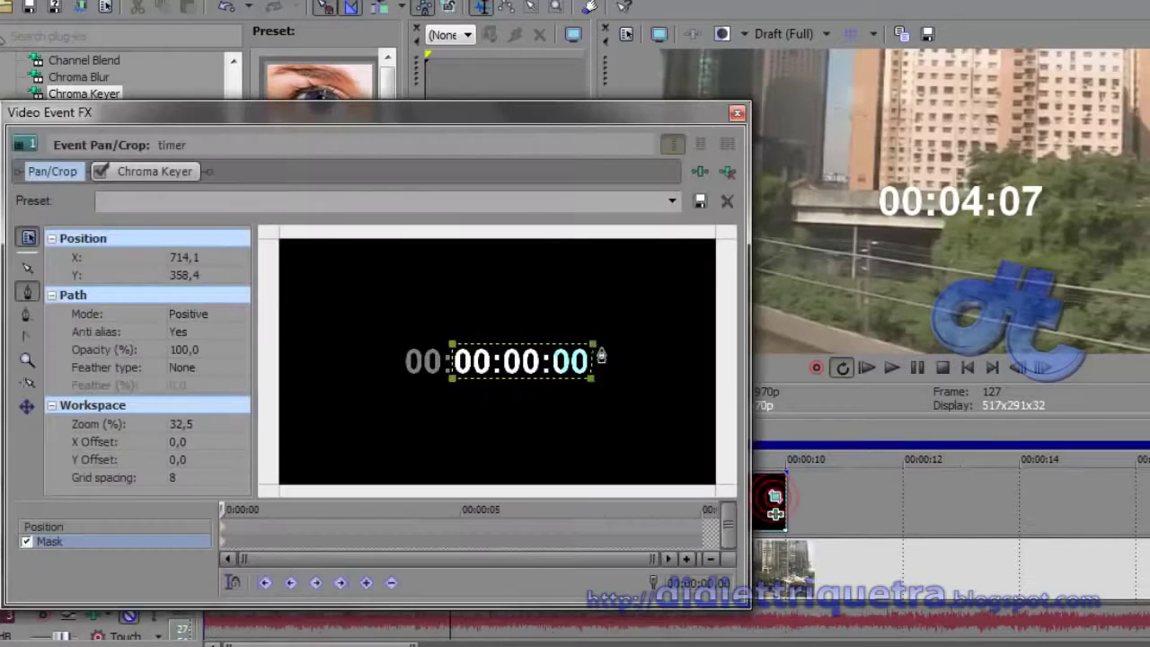
pyautogui.click(588, 312)
pyautogui.scroll(4, 564, 361)
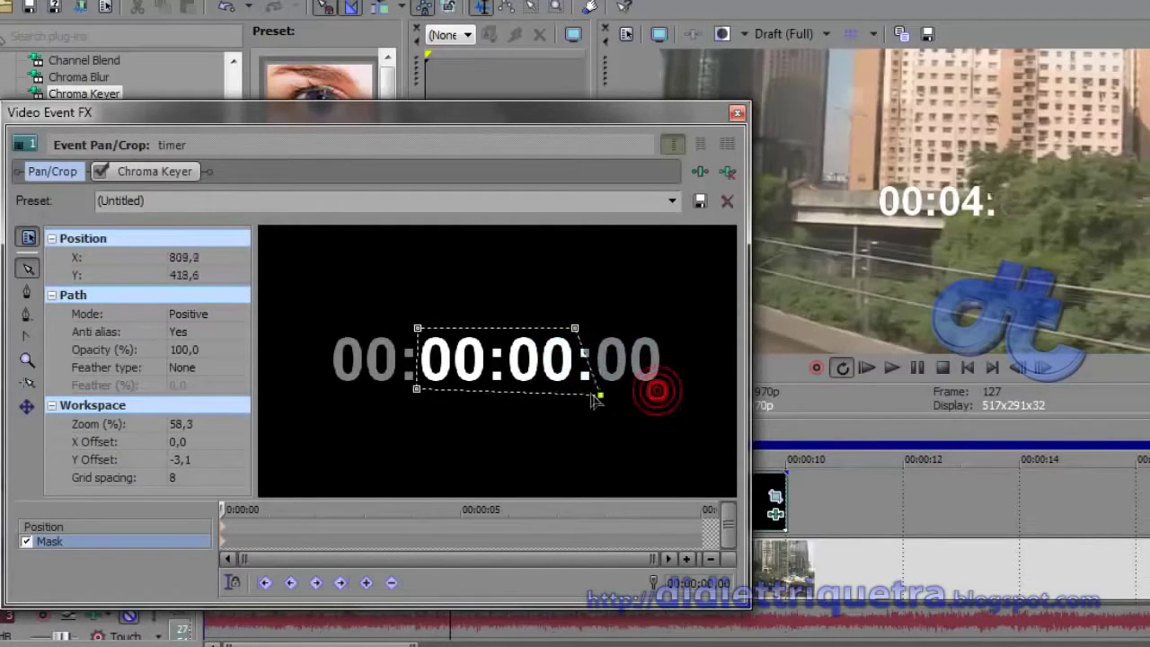
pyautogui.moveTo(573, 389); pyautogui.dragTo(573, 389)
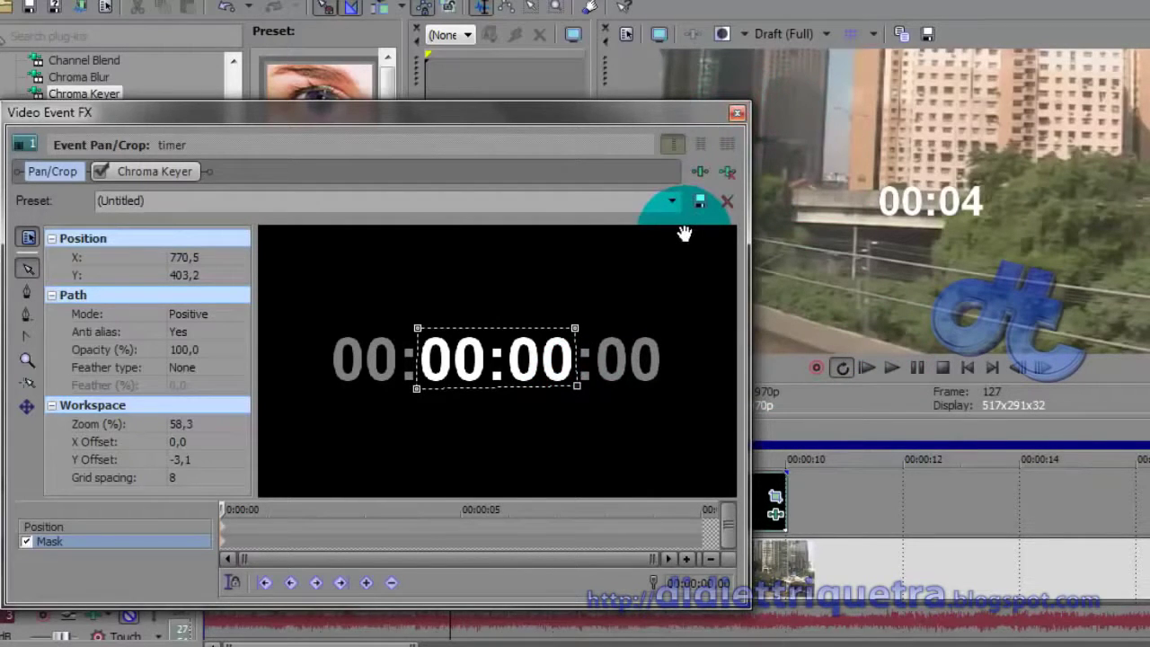
pyautogui.hotkey('ctrl', 'z')
pyautogui.hotkey('ctrl', 'z')
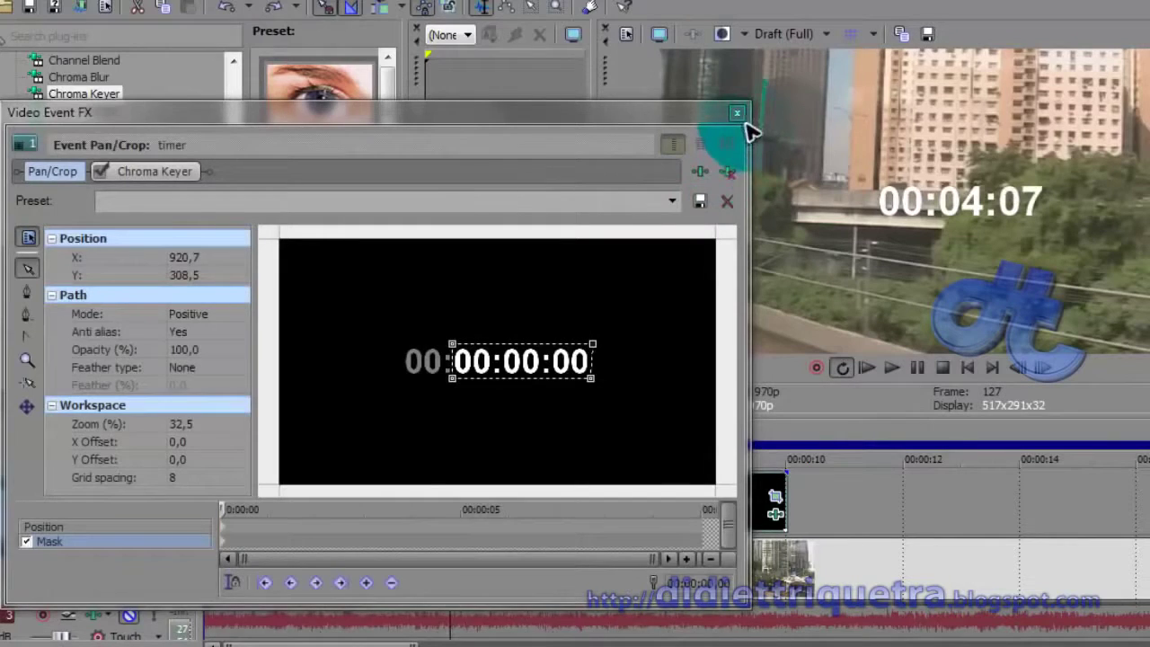
pyautogui.click(737, 113)
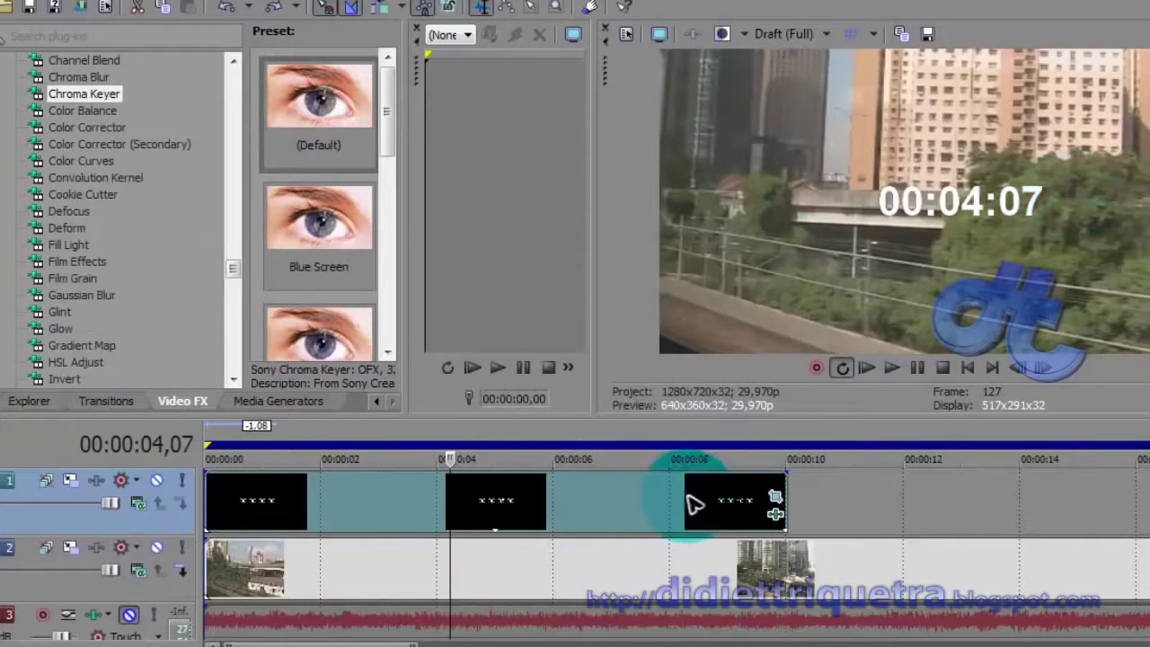
# - Check the masked timer over the video at different points of the timeline
pyautogui.click(621, 500)
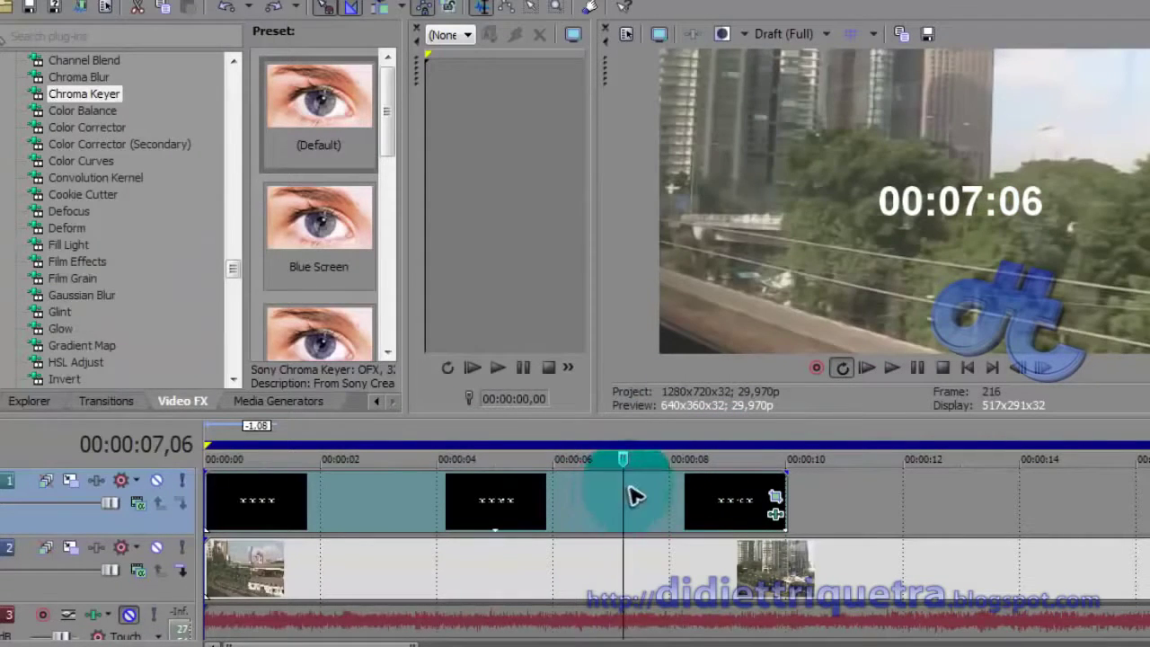
pyautogui.moveTo(622, 492); pyautogui.dragTo(477, 501)
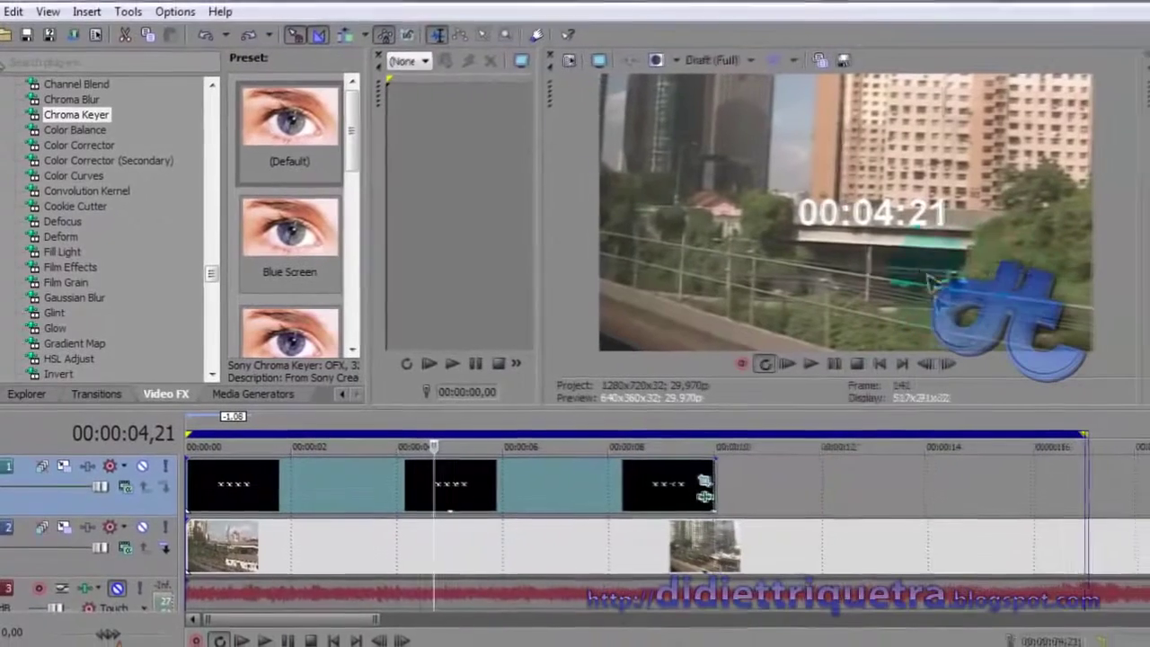
# - Switch to Photoshop and view the red button in the Untitled-1 copy document
pyautogui.click(1065, 220)
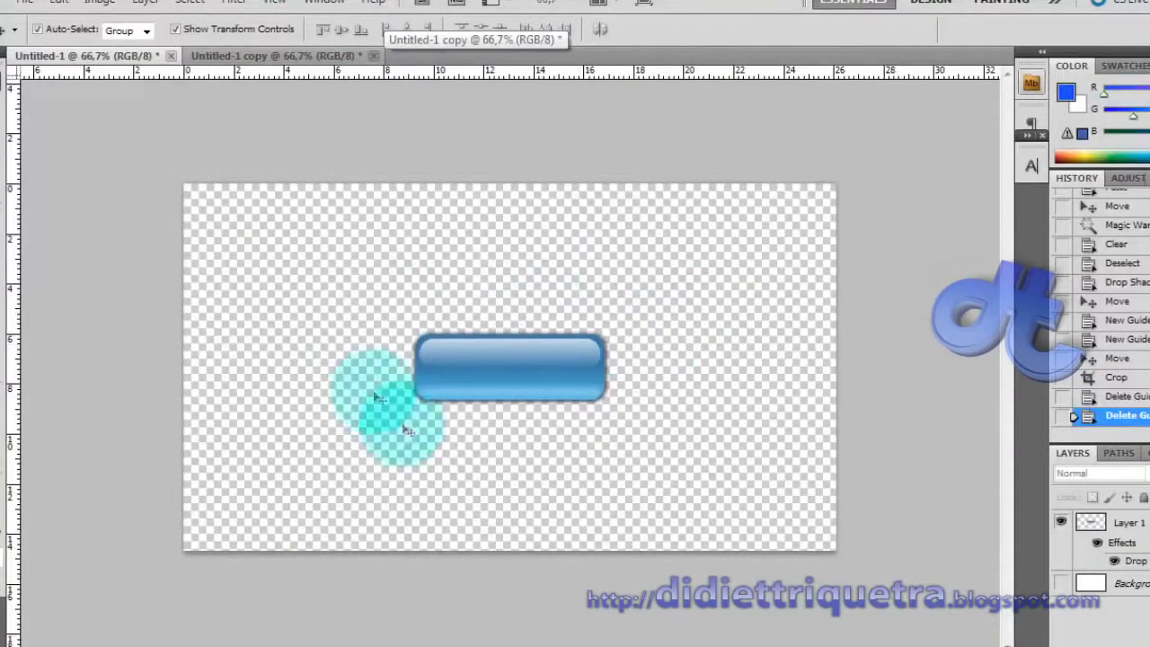
pyautogui.click(322, 67)
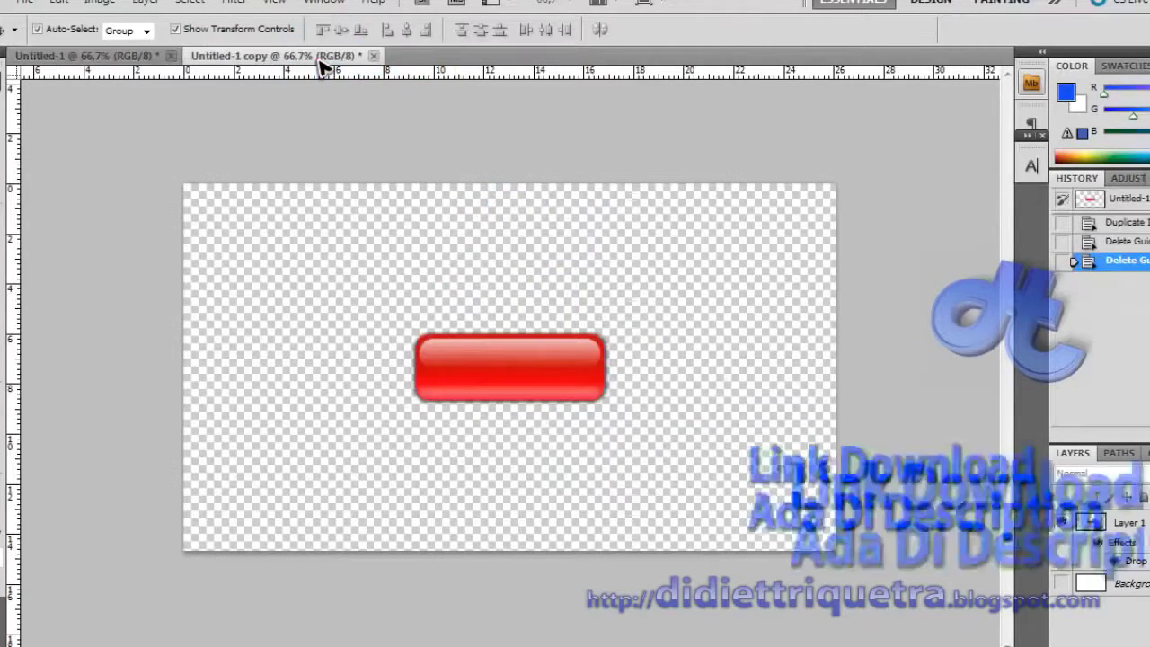
# - Switch to the browser and look through the Google Images results for "button" graphics
pyautogui.click(321, 68)
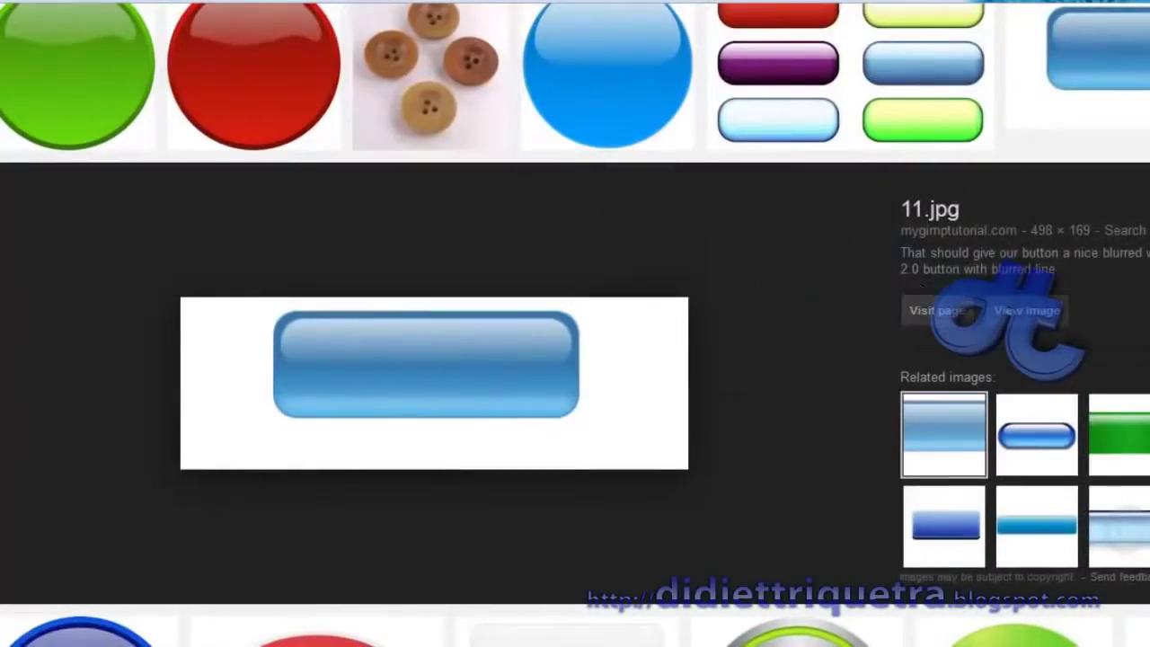
pyautogui.click(1148, 196)
pyautogui.scroll(2, 978, 185)
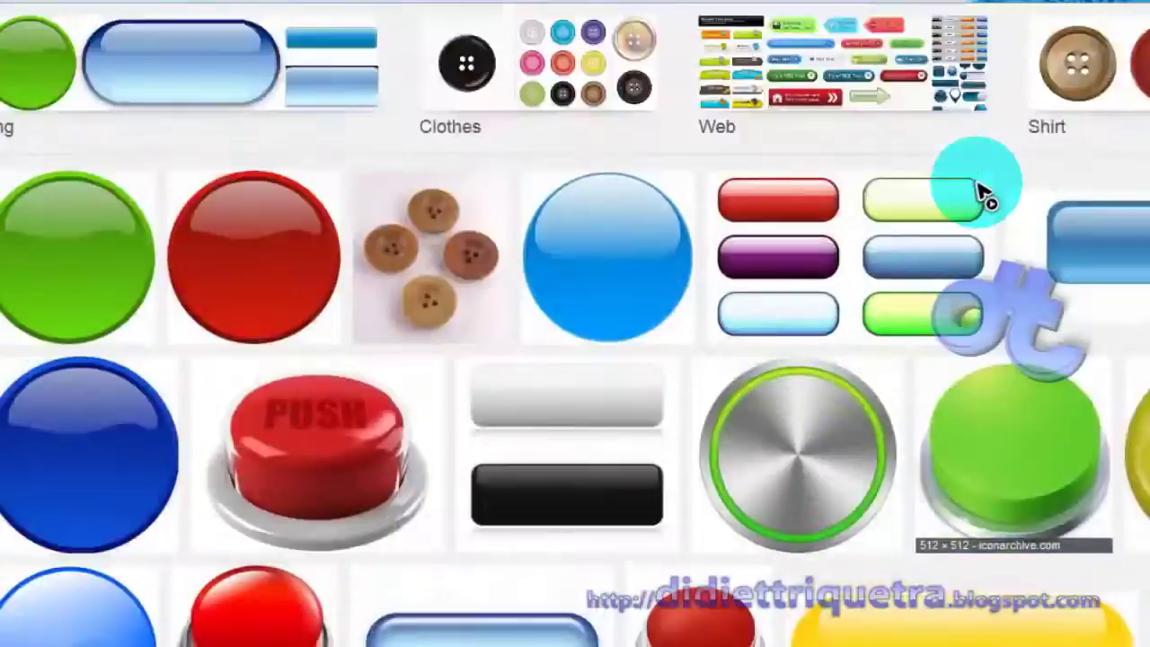
pyautogui.scroll(-8, 979, 185)
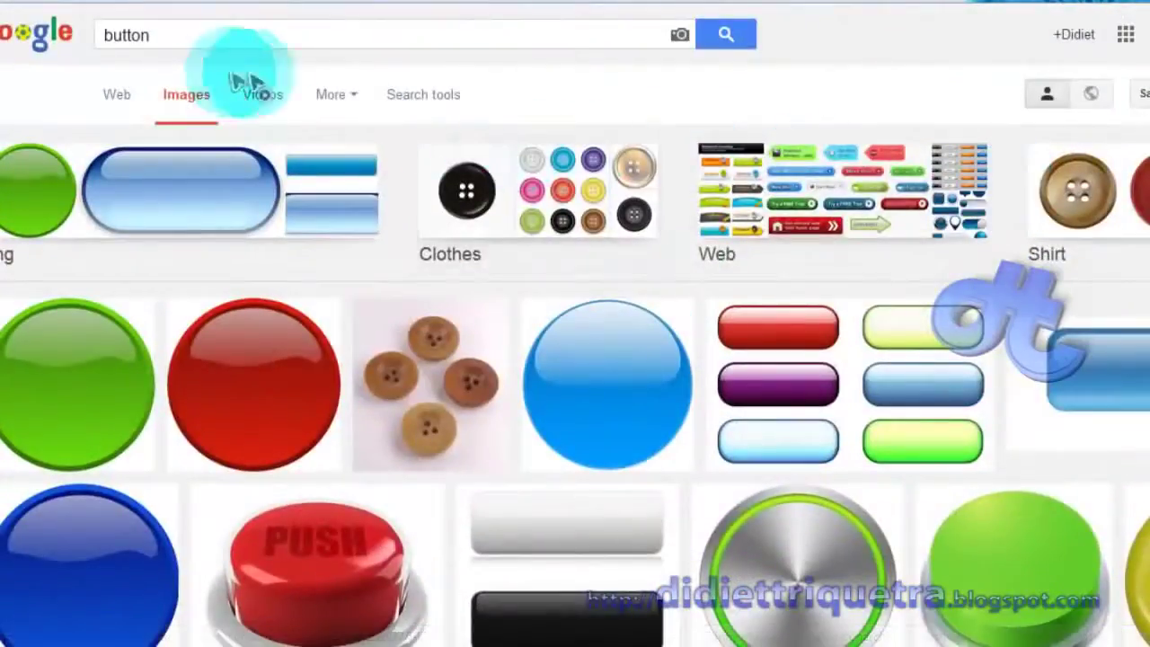
pyautogui.scroll(-5, 731, 264)
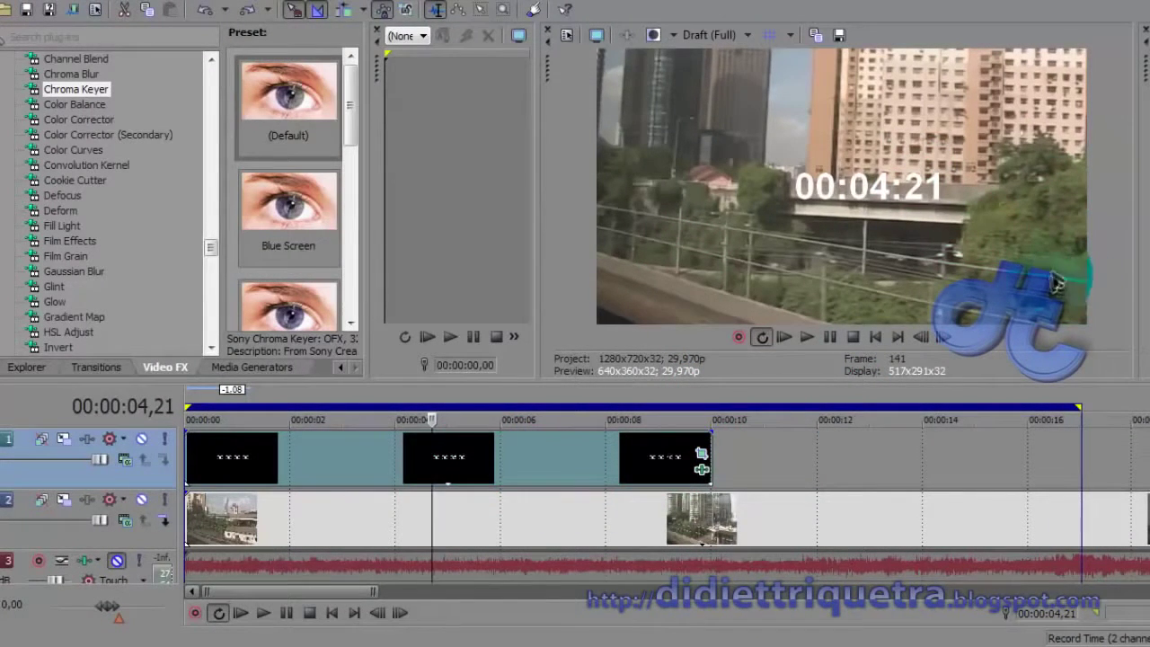
# - Insert a new video track in Vegas and place it between the timer track and the background video track
pyautogui.click(515, 473)
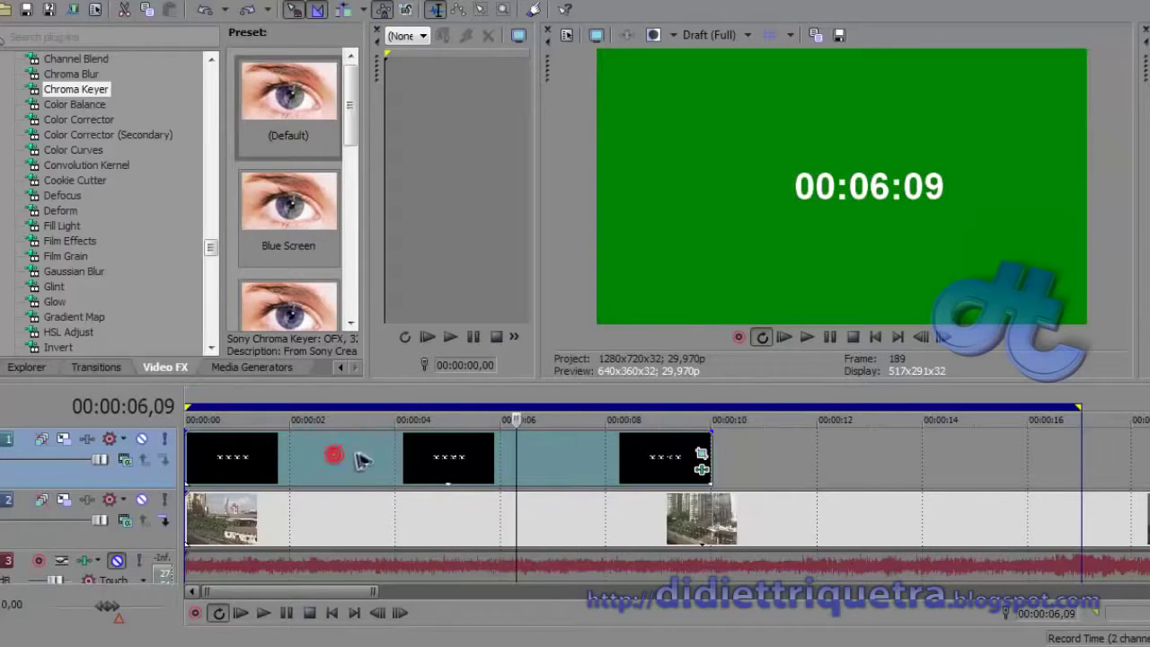
pyautogui.click(382, 458)
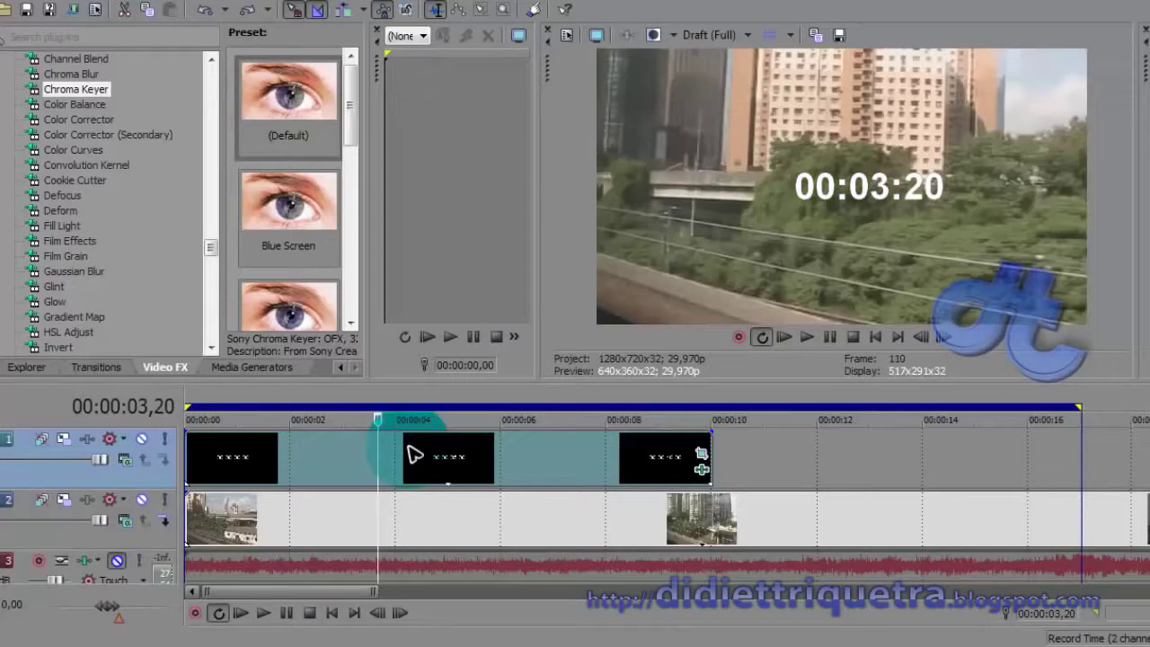
pyautogui.hotkey('ctrl', 'shift', 'q')
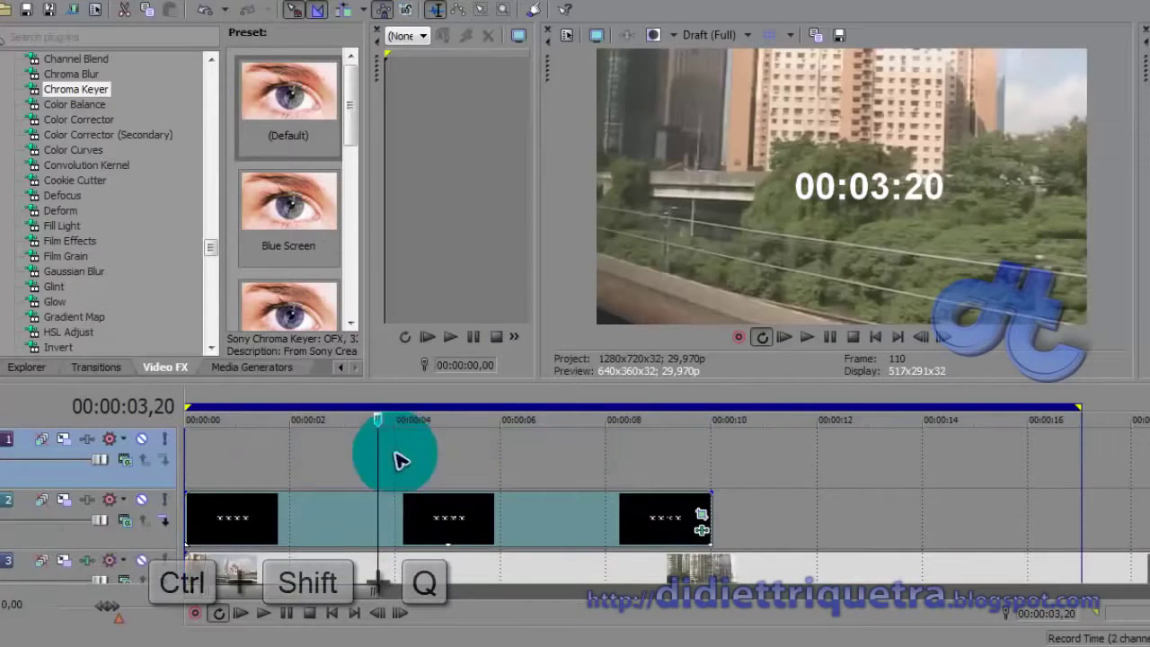
pyautogui.moveTo(153, 548); pyautogui.dragTo(154, 441)
pyautogui.click(230, 520)
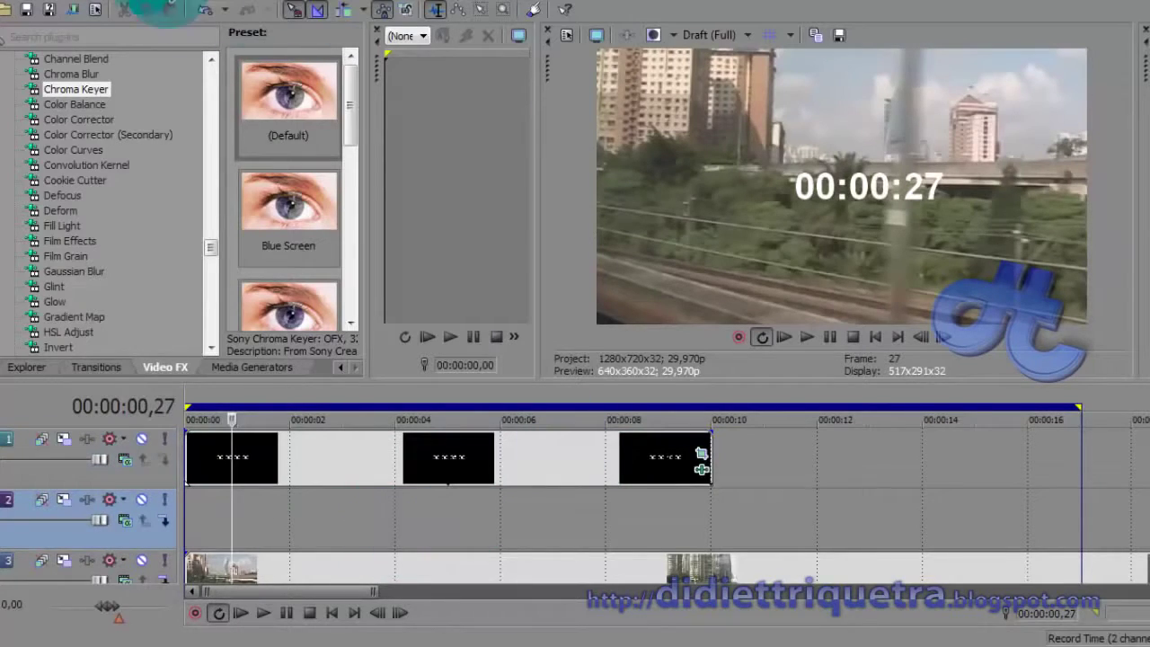
# - Add the red and blue timer background button images from their folder to the empty track
pyautogui.moveTo(90, 1)
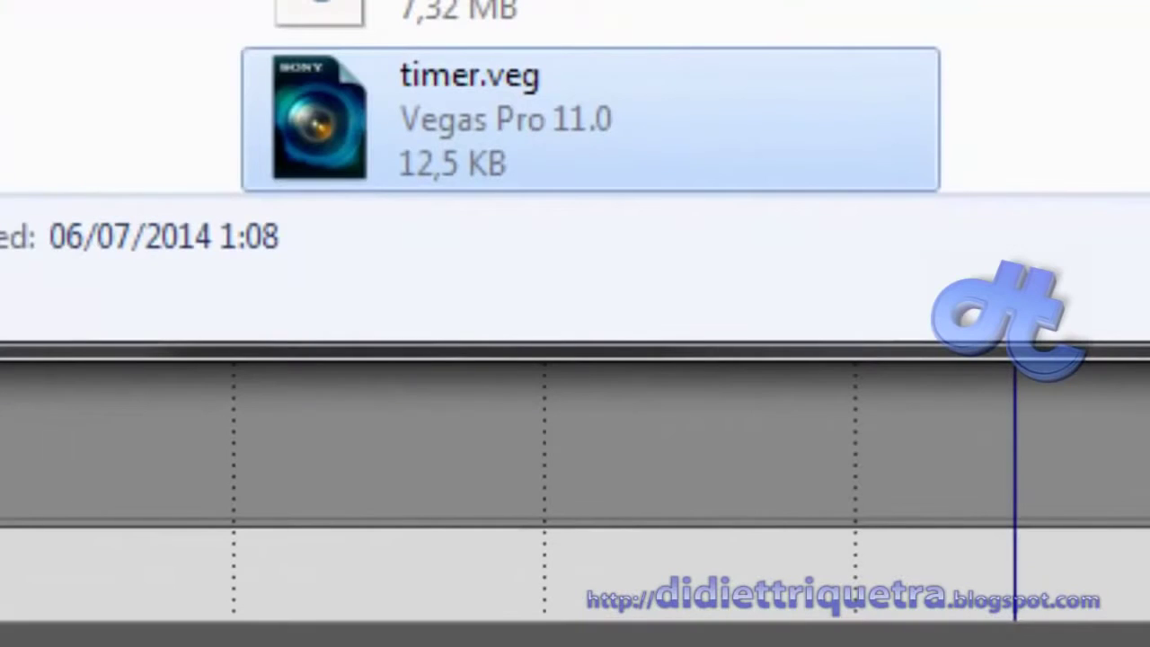
pyautogui.hotkey('alt', 'Up')
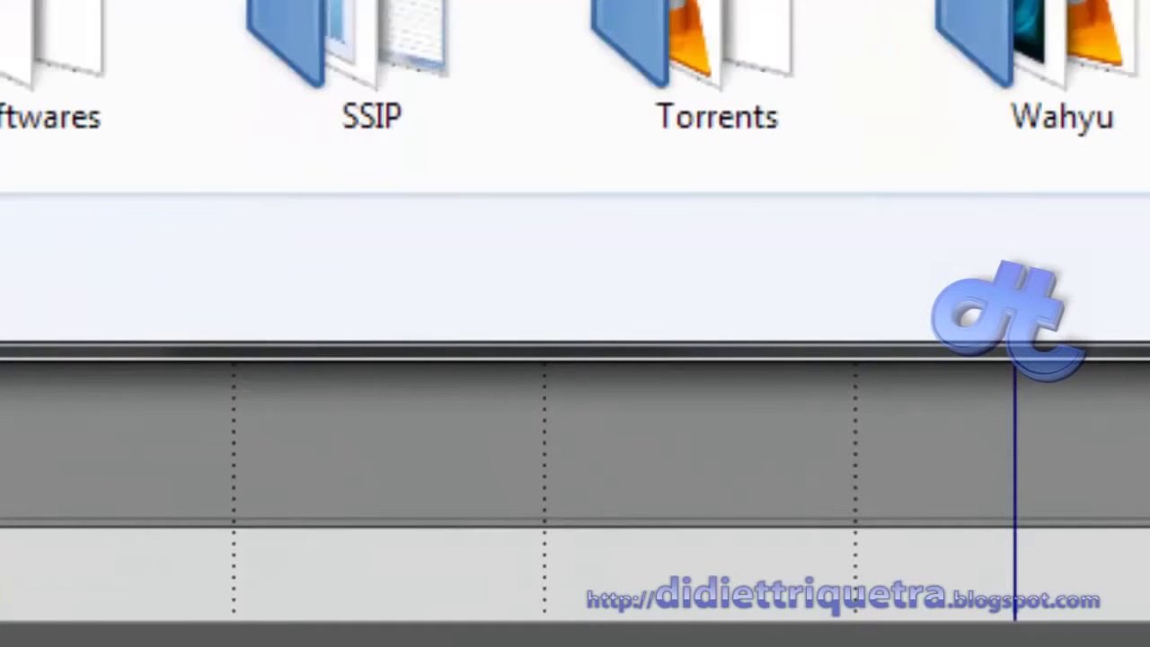
pyautogui.press('Return')
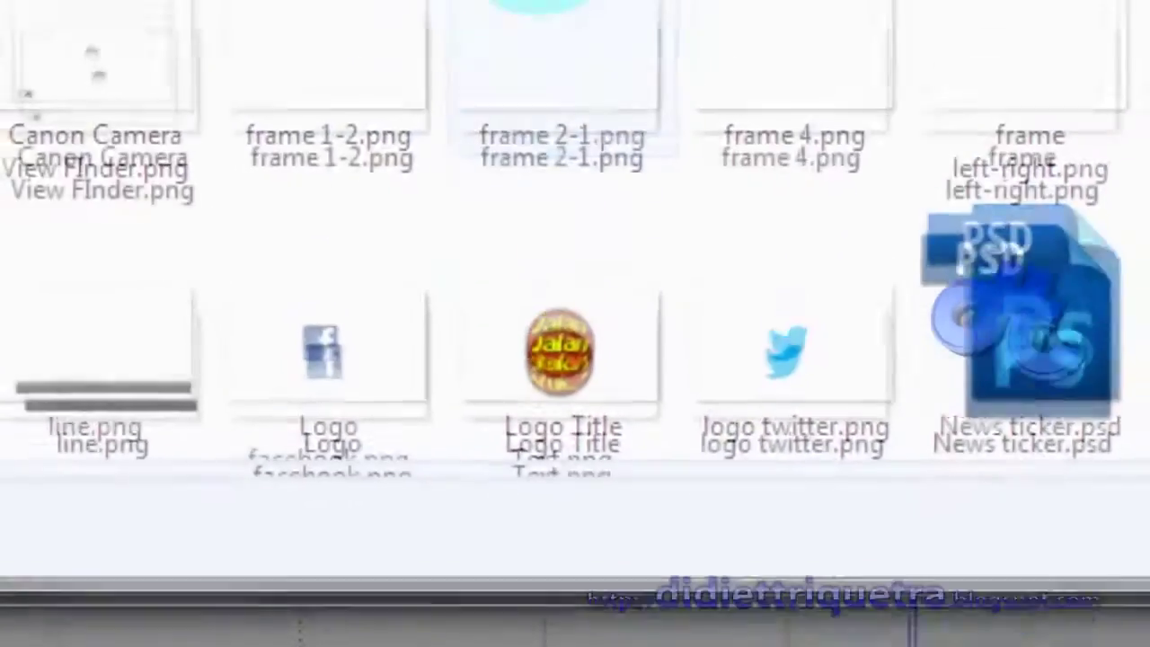
pyautogui.click(580, 180)
pyautogui.moveTo(1022, 5); pyautogui.dragTo(316, 387)
pyautogui.click(1146, 5)
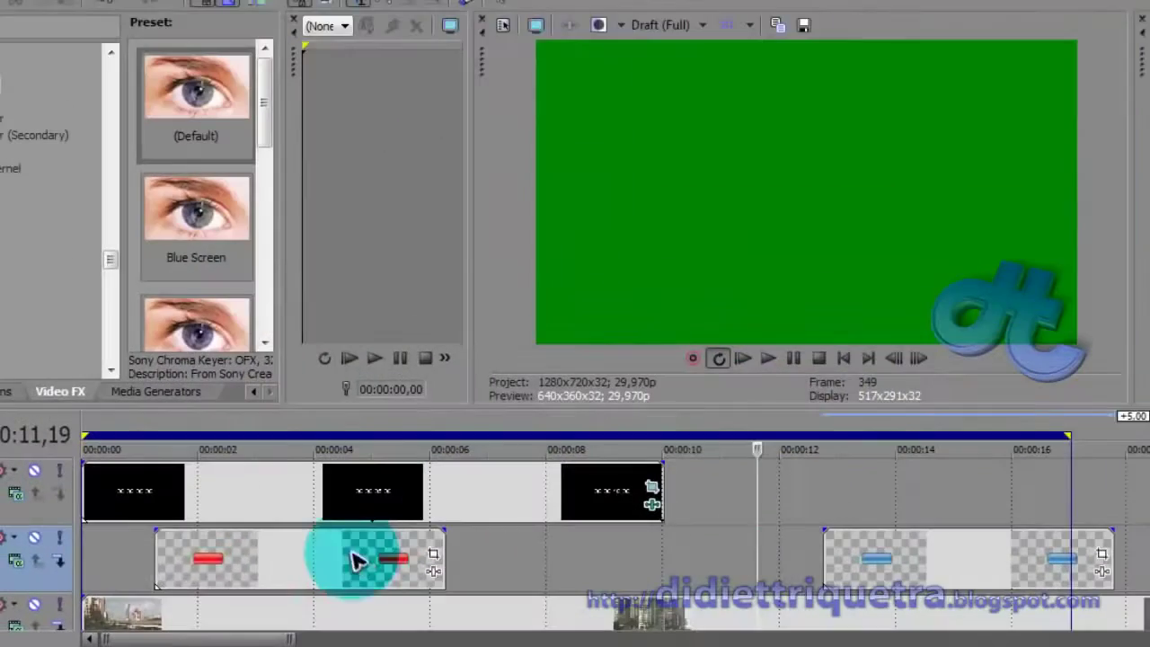
# - Move the red button clip to the start of the timeline, beneath the timer clip
pyautogui.moveTo(354, 550); pyautogui.dragTo(202, 553)
pyautogui.click(232, 555)
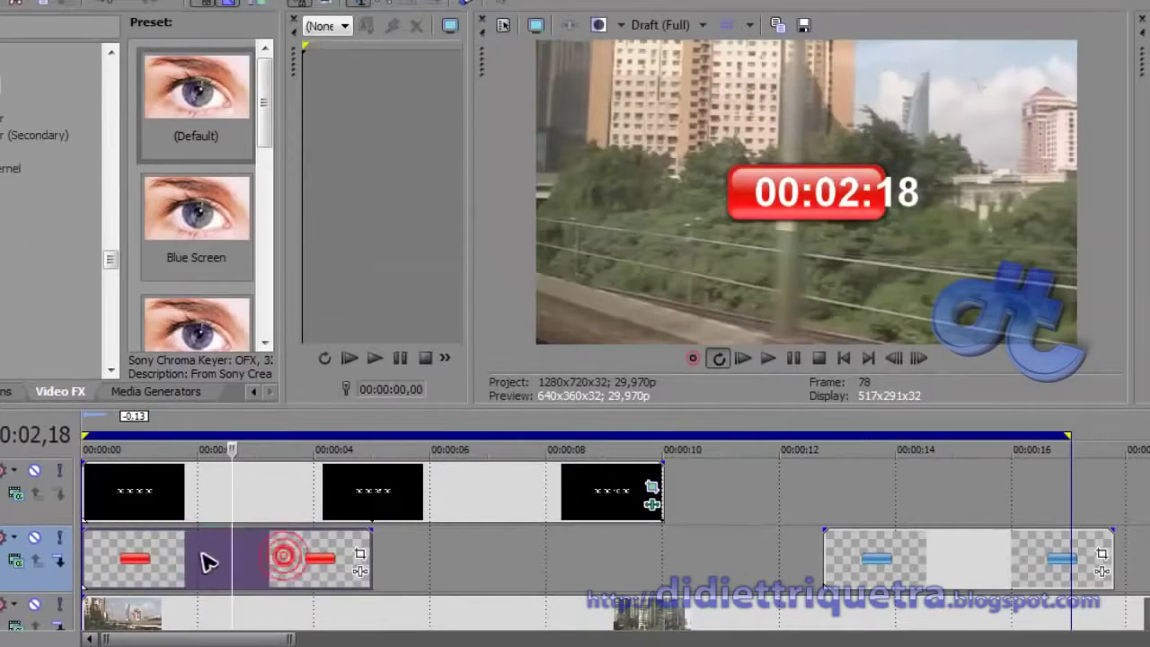
pyautogui.click(299, 555)
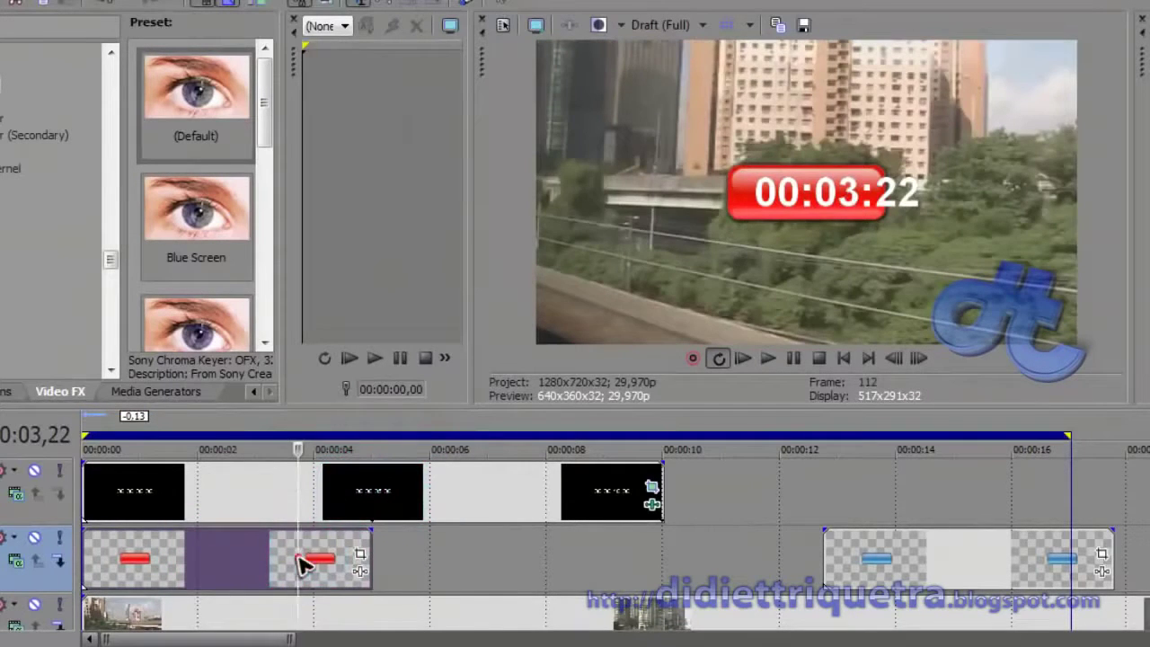
# - Extend the red button clip until it ends together with the timer clip
pyautogui.click(462, 488)
pyautogui.click(261, 483)
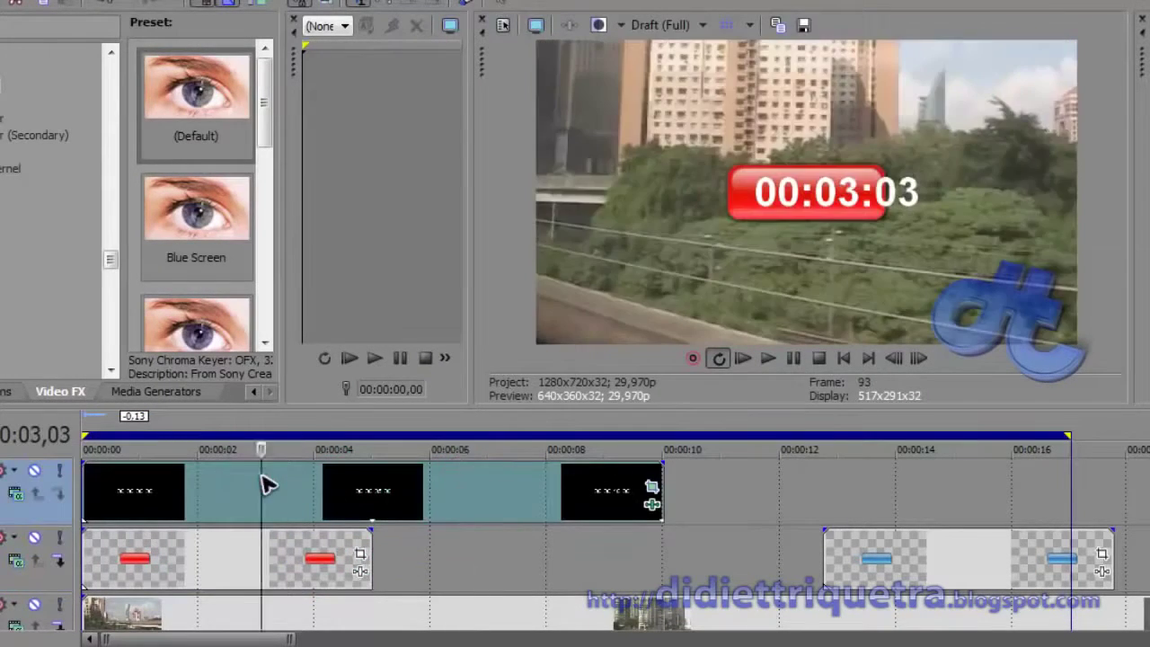
pyautogui.click(870, 235)
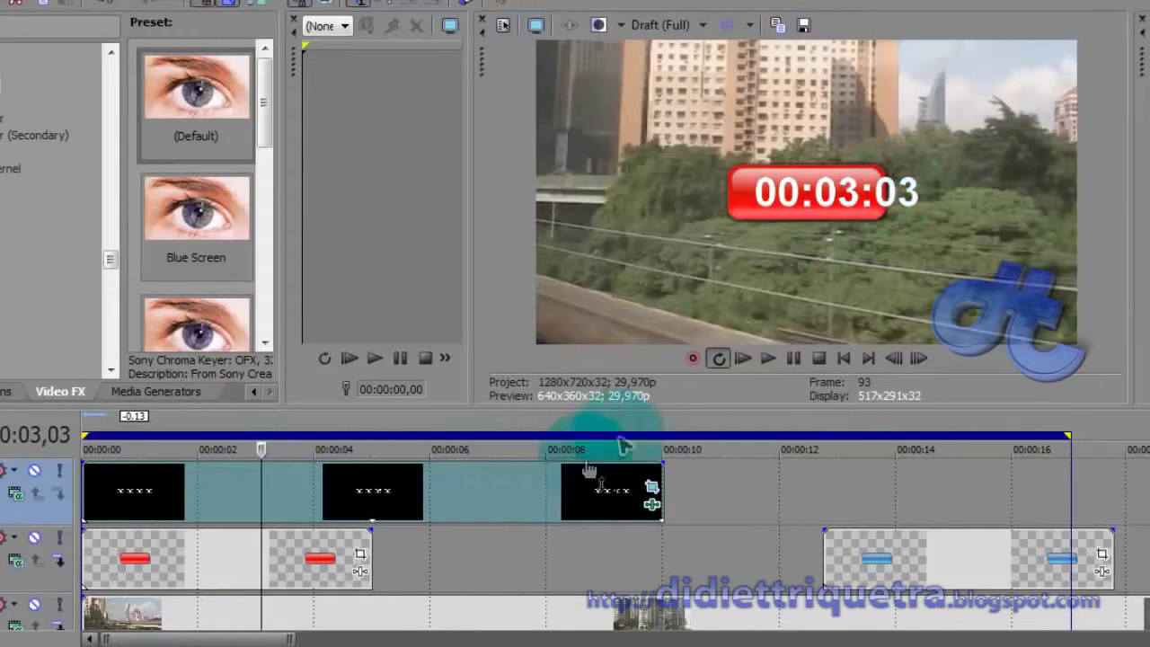
pyautogui.click(361, 557)
pyautogui.click(1059, 340)
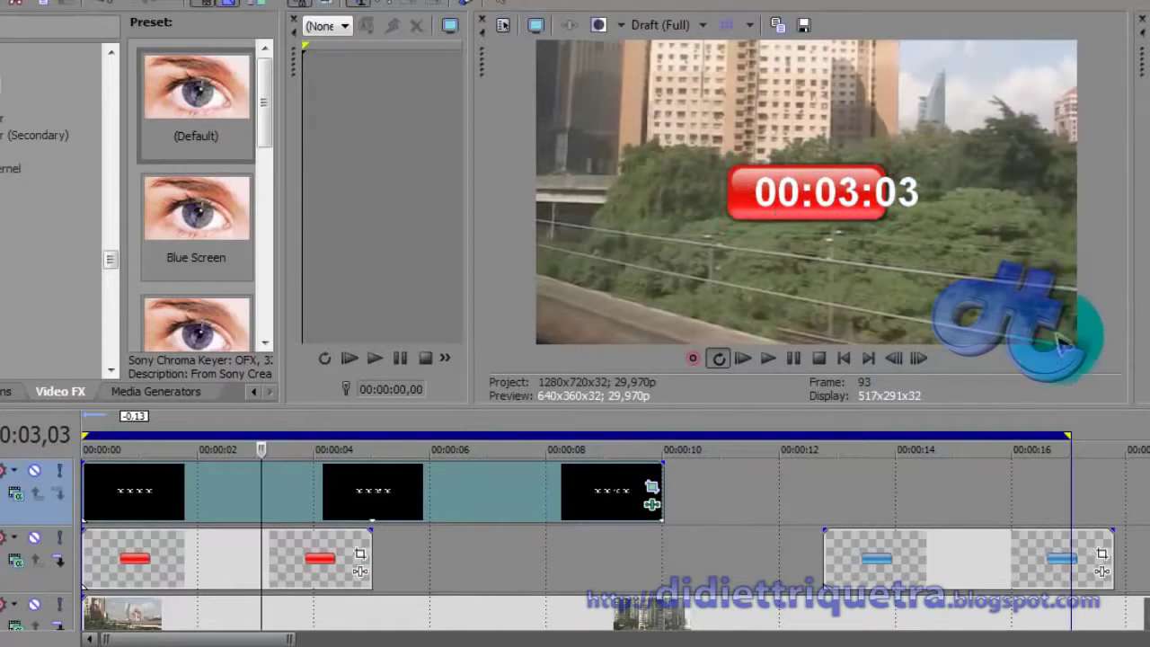
pyautogui.moveTo(370, 558); pyautogui.dragTo(656, 566)
# - Reposition the red button in Event Pan/Crop to the video's lower-right corner, with its crop centre at about X 208.3, Y 96.5
pyautogui.click(652, 560)
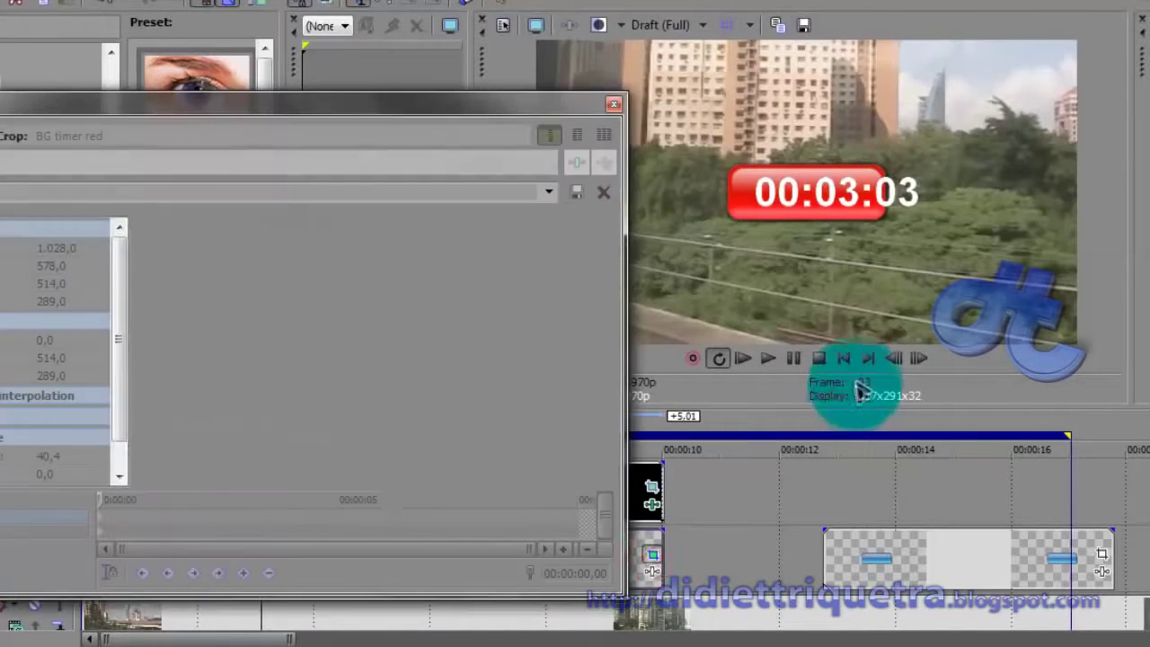
pyautogui.doubleClick(626, 107)
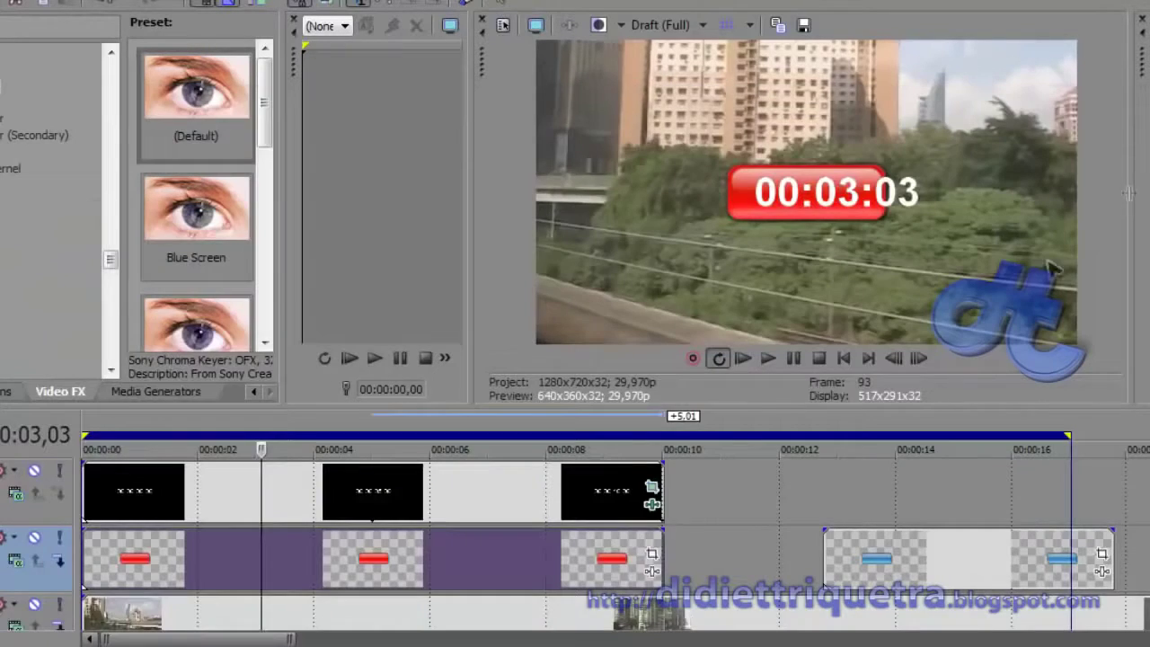
pyautogui.click(652, 560)
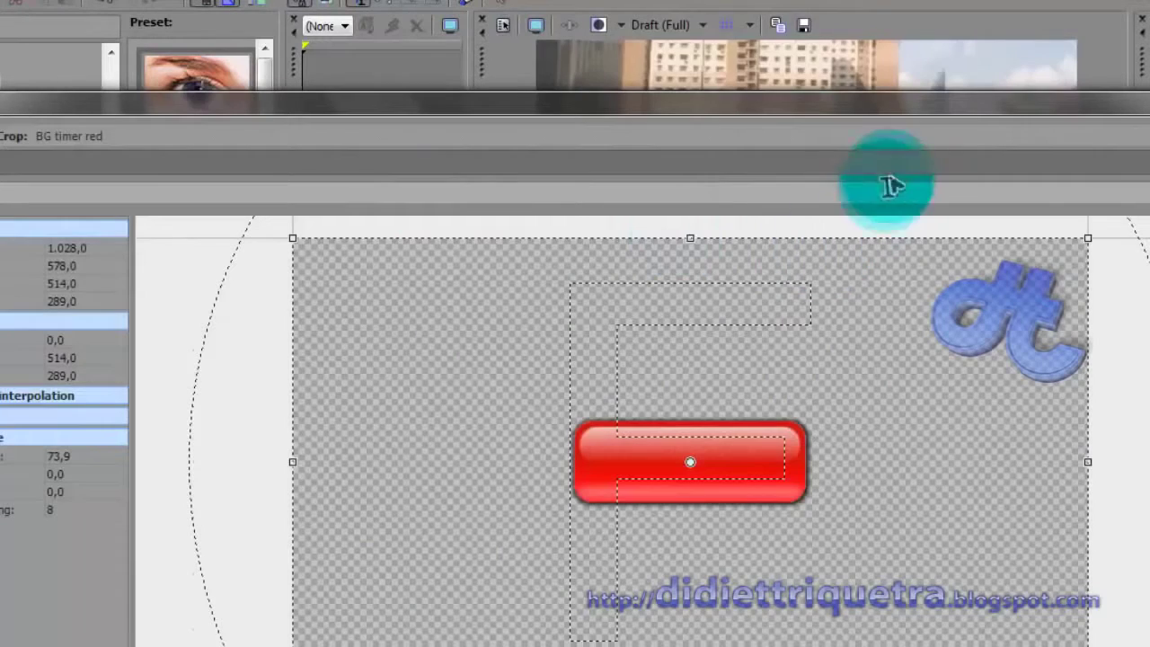
pyautogui.moveTo(1149, 342); pyautogui.dragTo(513, 326)
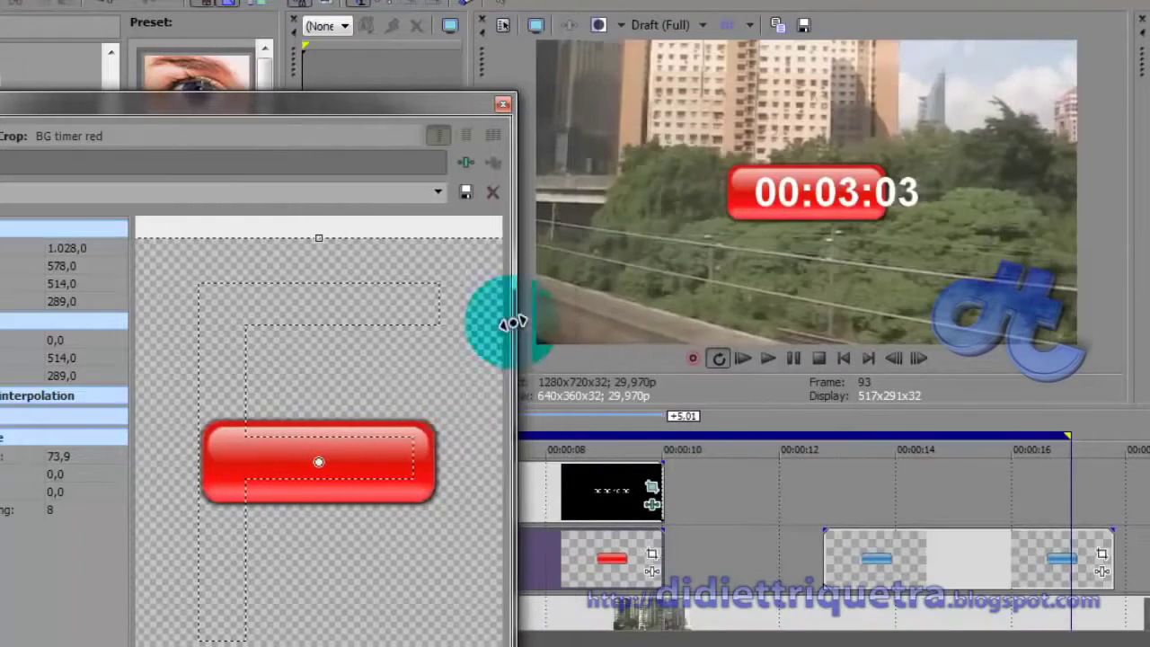
pyautogui.scroll(-5, 404, 377)
pyautogui.moveTo(398, 377); pyautogui.dragTo(329, 420)
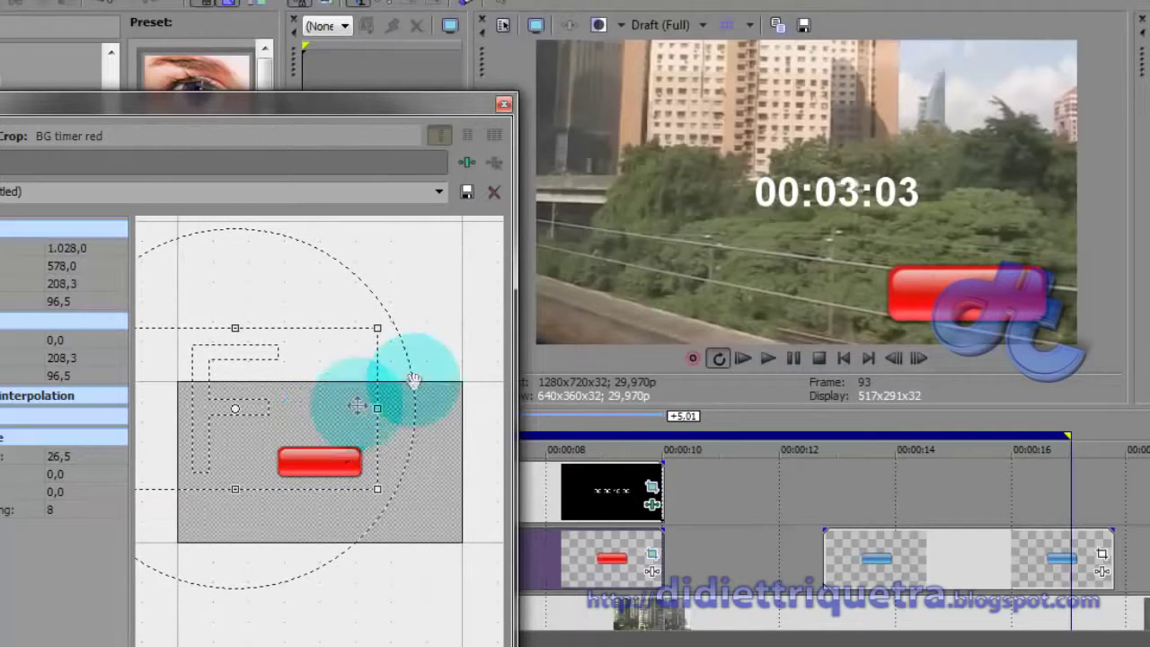
pyautogui.click(504, 104)
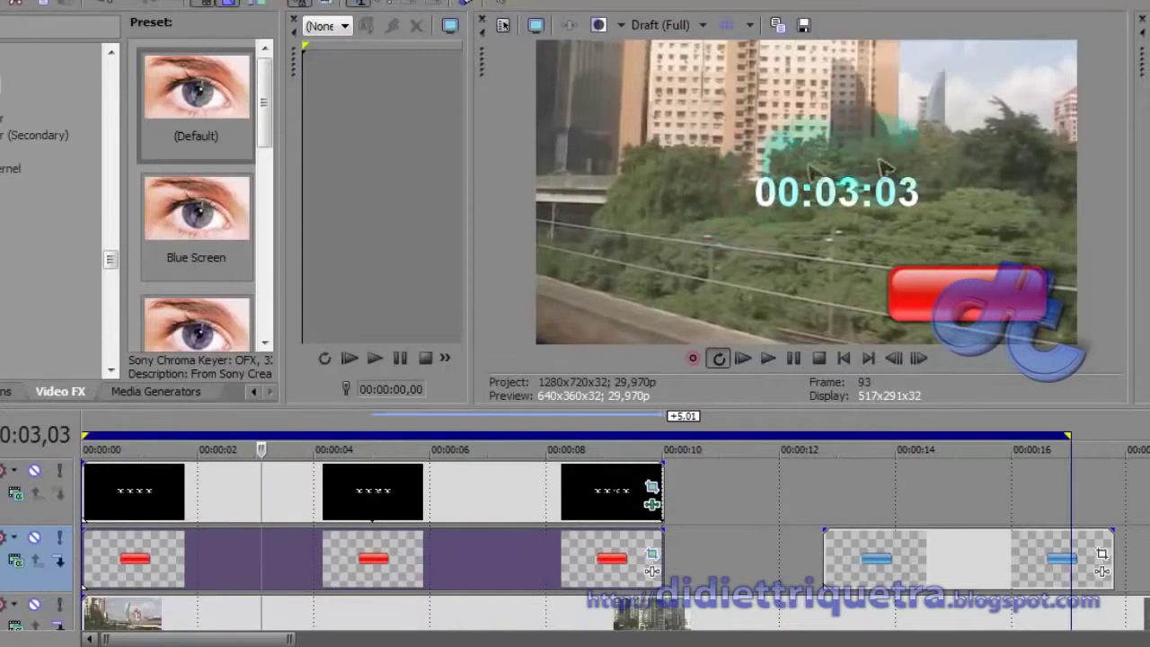
# - Move the timer clip's Pan/Crop position onto the red button, with its crop centre at about X 332, Y 120
pyautogui.click(639, 484)
pyautogui.click(651, 488)
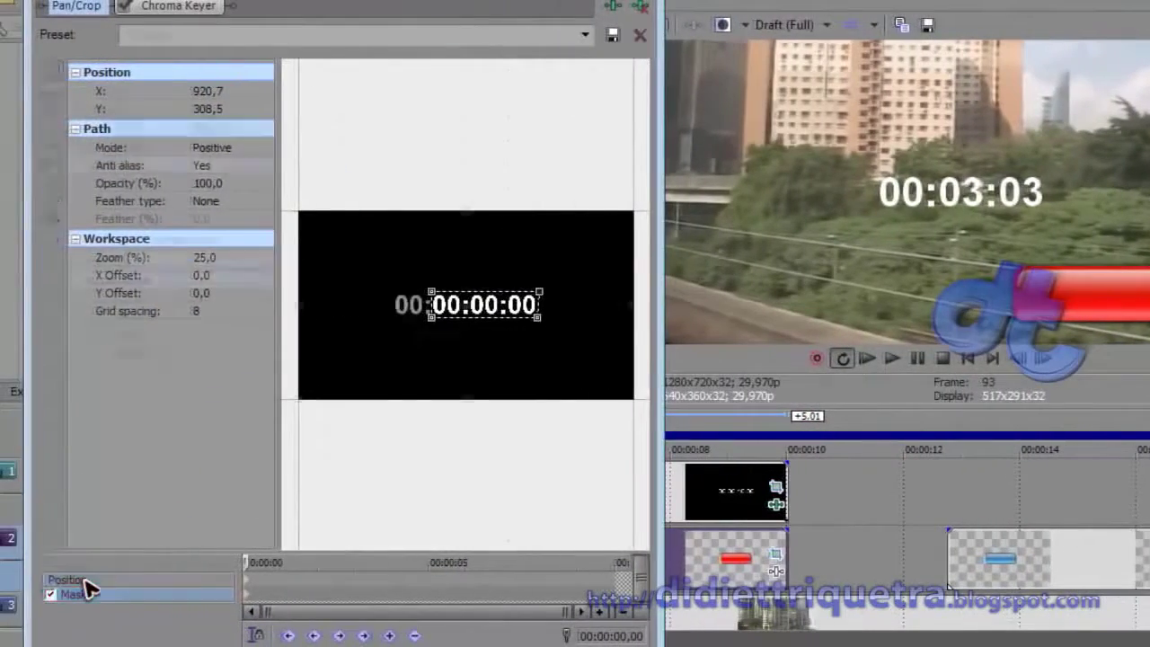
pyautogui.click(77, 579)
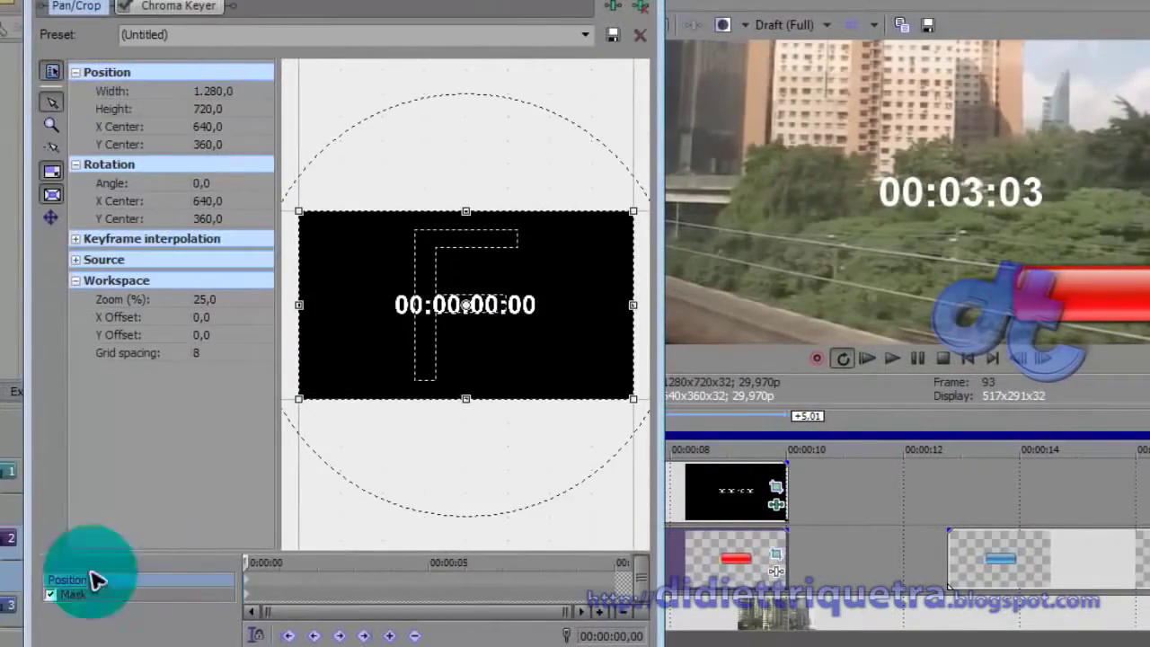
pyautogui.moveTo(535, 346); pyautogui.dragTo(483, 288)
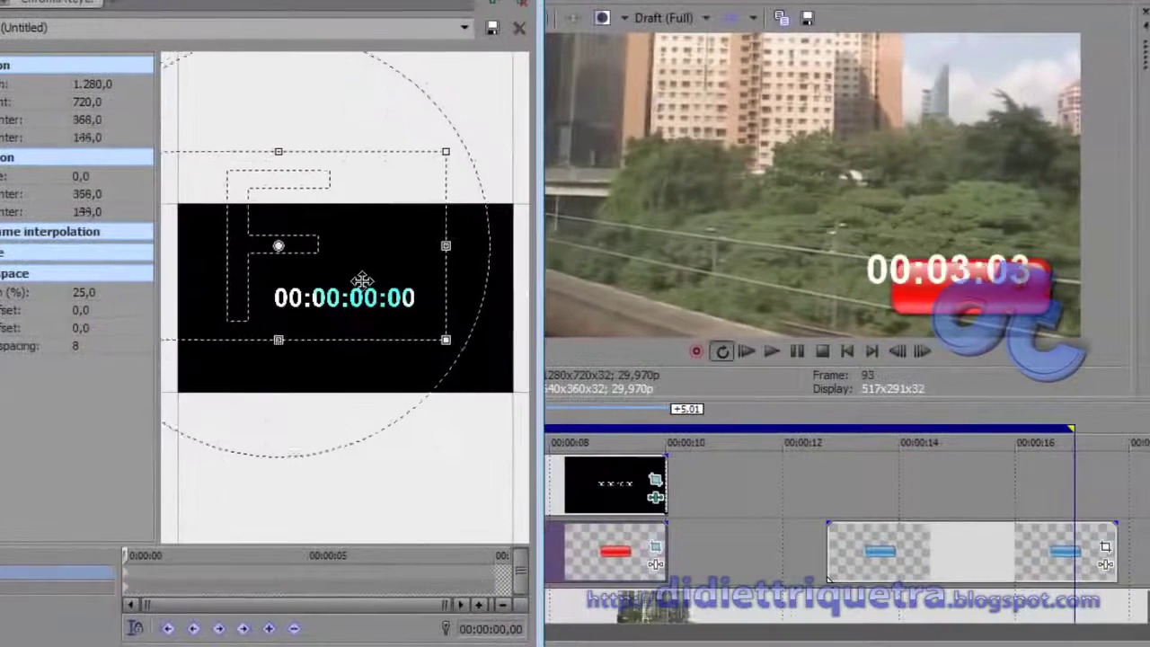
pyautogui.moveTo(361, 280); pyautogui.dragTo(354, 274)
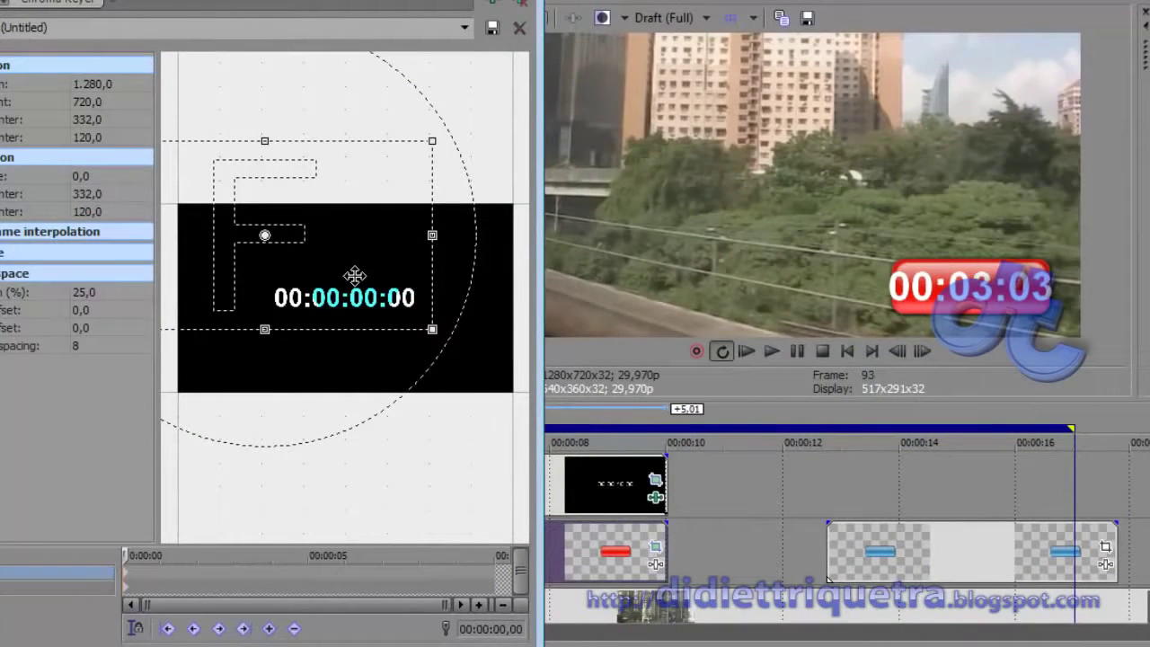
# - Shrink the timer with a 1520 x 855 crop frame centred at about X 260, Y 76, fitting it inside the red button
pyautogui.moveTo(433, 235); pyautogui.dragTo(463, 235)
pyautogui.moveTo(424, 281); pyautogui.dragTo(406, 270)
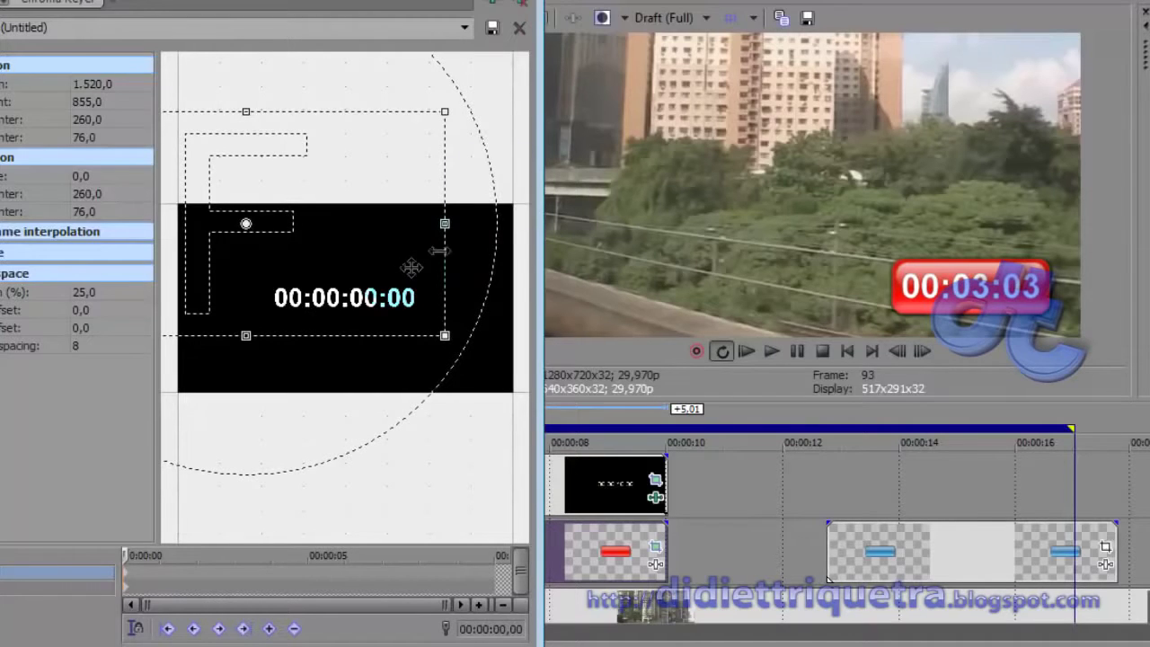
pyautogui.click(523, 2)
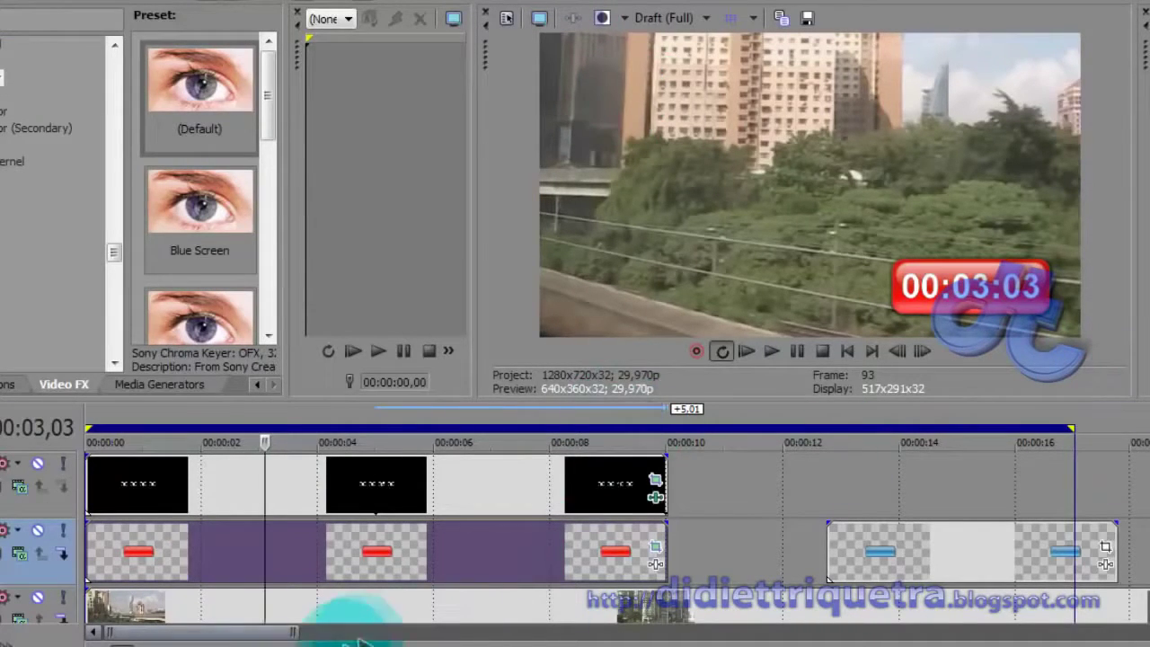
# - Play back the timer over the red button and reverse the timer clip into a countdown
pyautogui.click(260, 642)
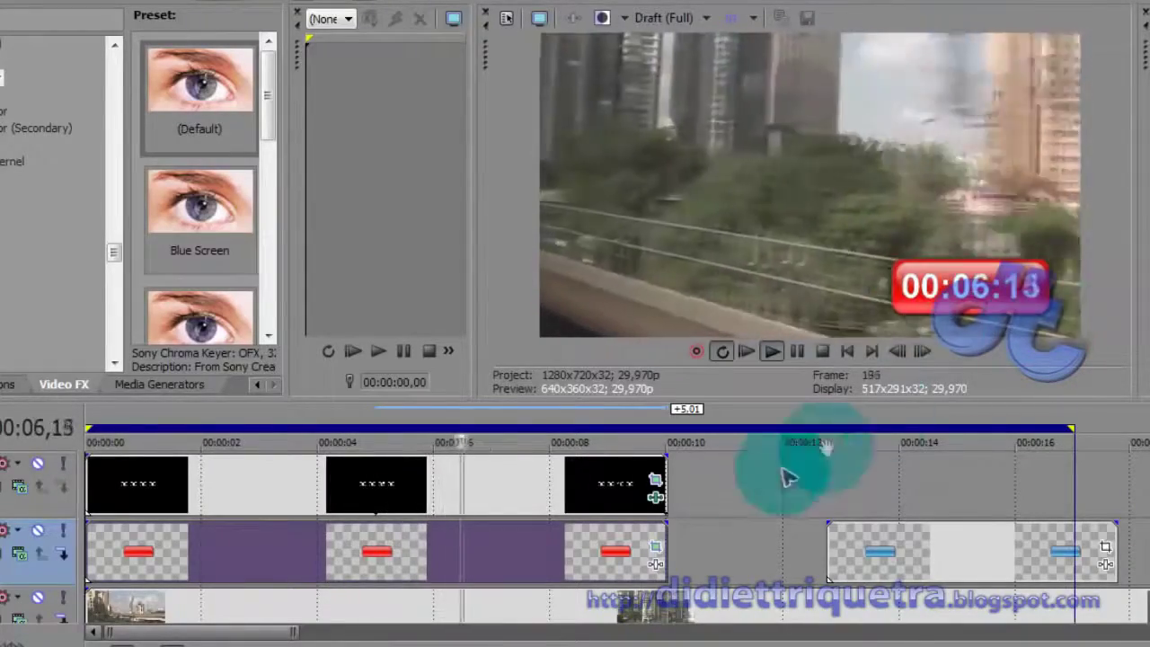
pyautogui.click(513, 482)
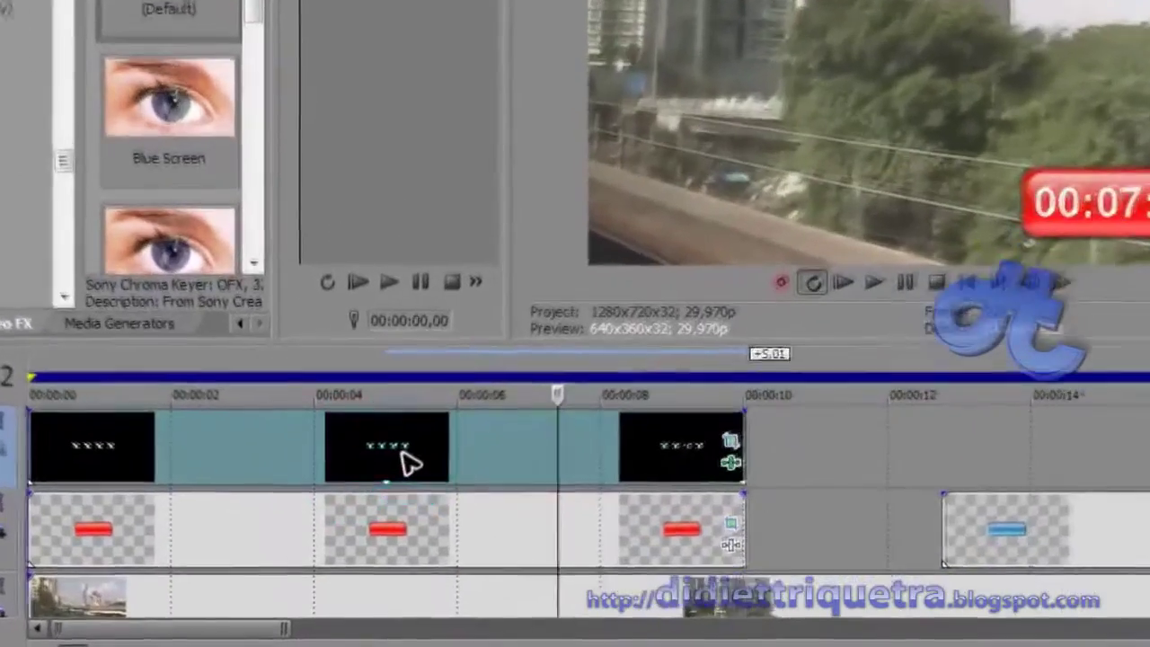
pyautogui.rightClick(389, 492)
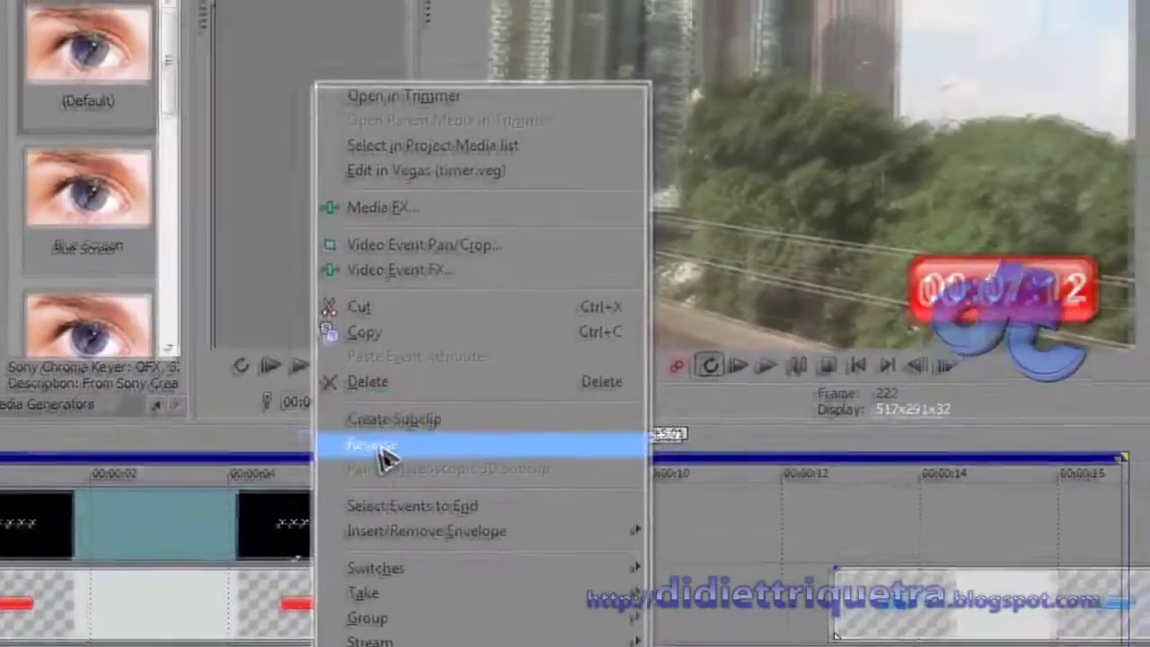
pyautogui.click(445, 388)
# - Play the reversed timer from the start of the timeline to check the countdown
pyautogui.hotkey('ctrl', 'Home')
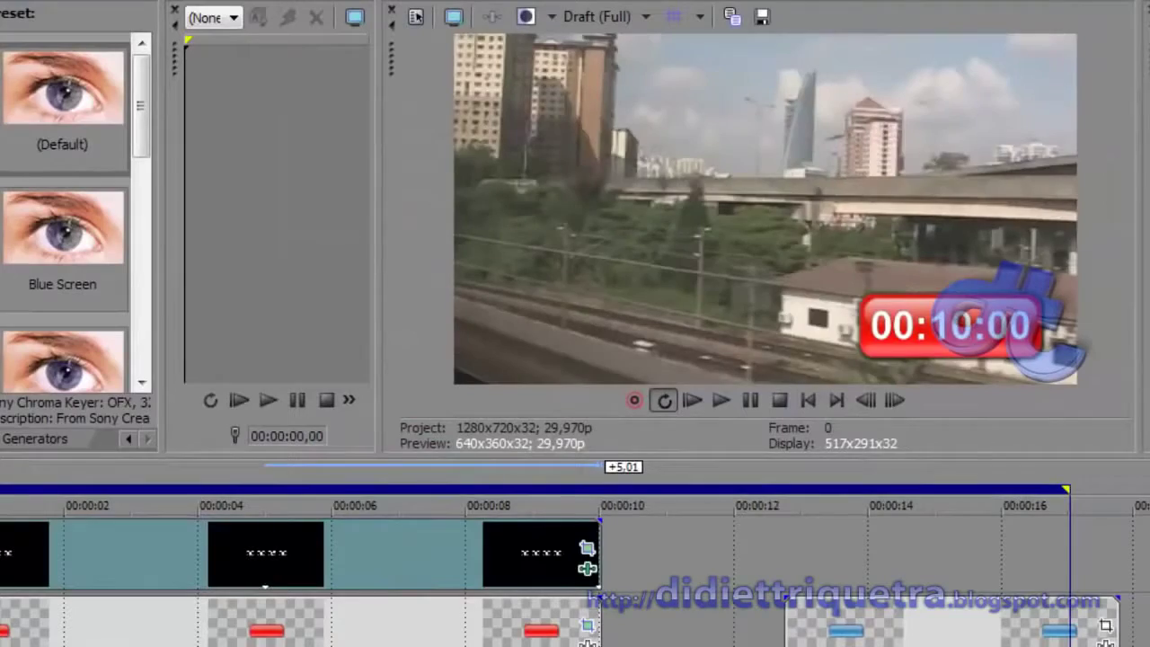
pyautogui.press('space')
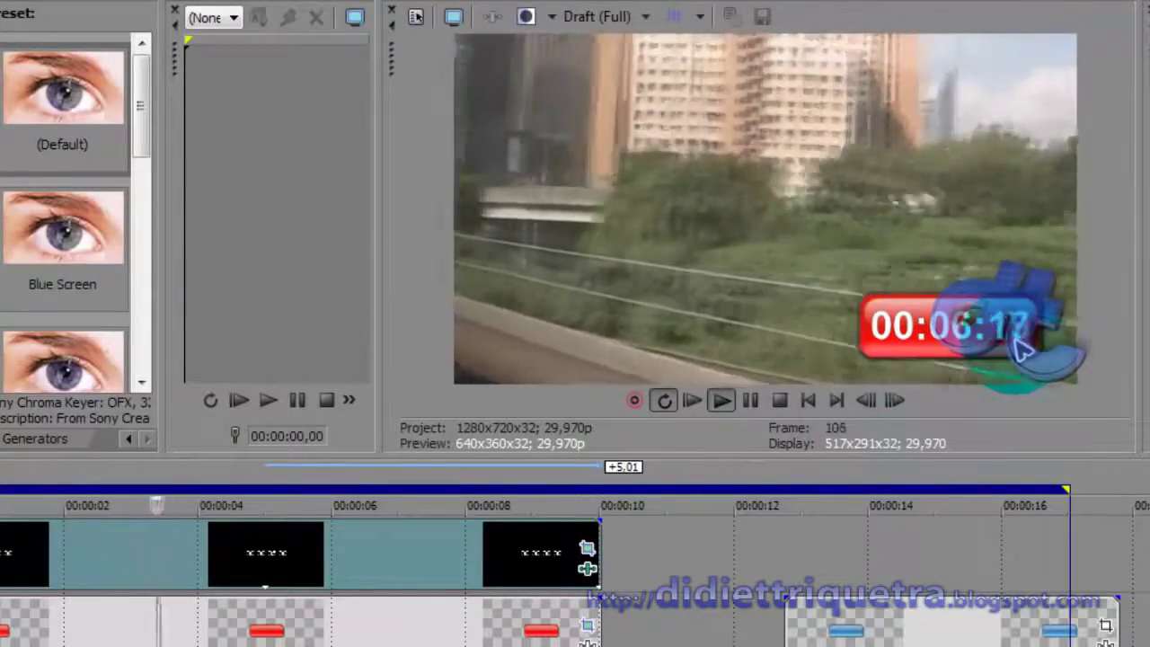
pyautogui.press('space')
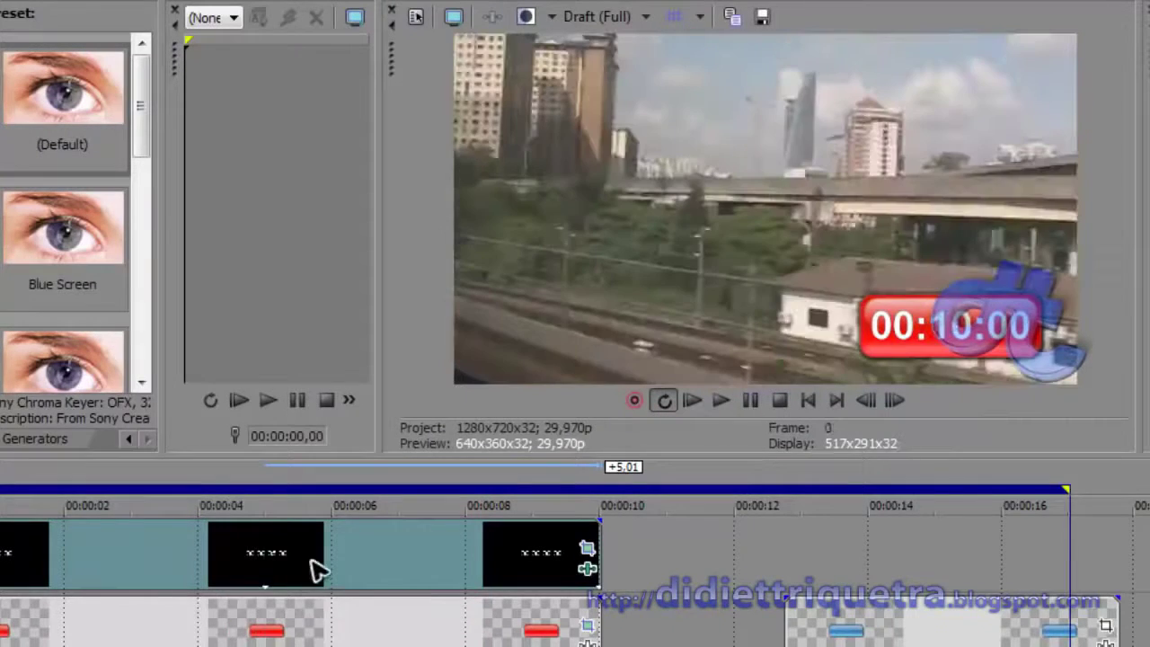
pyautogui.click(288, 626)
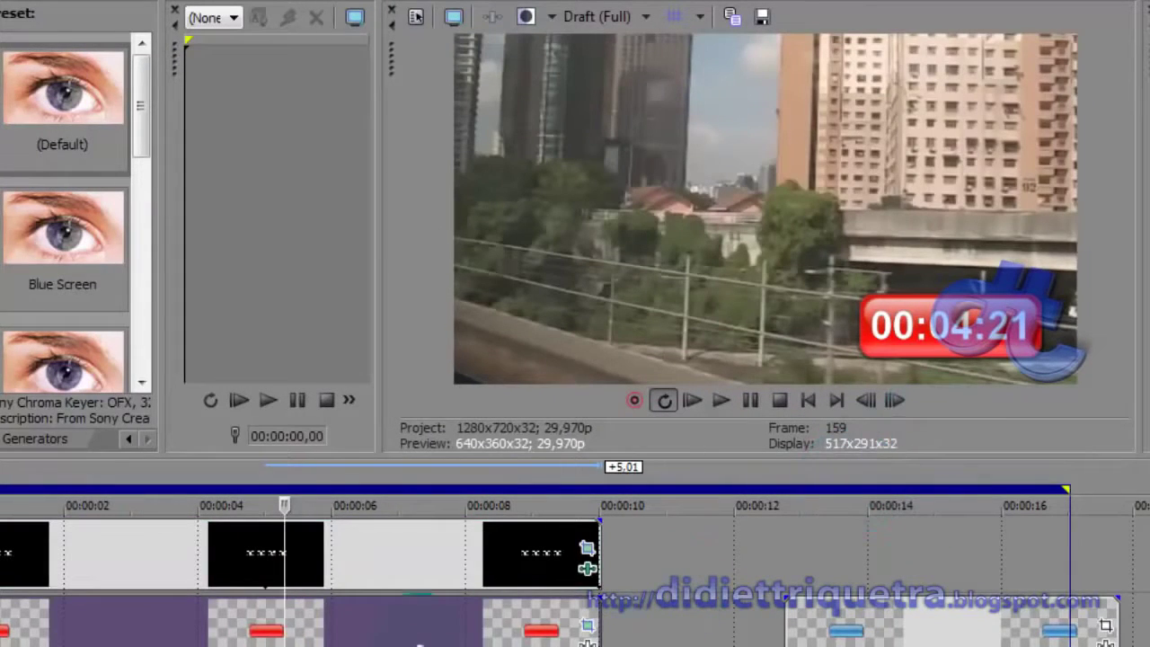
pyautogui.moveTo(418, 642); pyautogui.dragTo(556, 642)
pyautogui.moveTo(865, 631); pyautogui.dragTo(9, 632)
pyautogui.moveTo(416, 634); pyautogui.dragTo(723, 633)
pyautogui.click(201, 596)
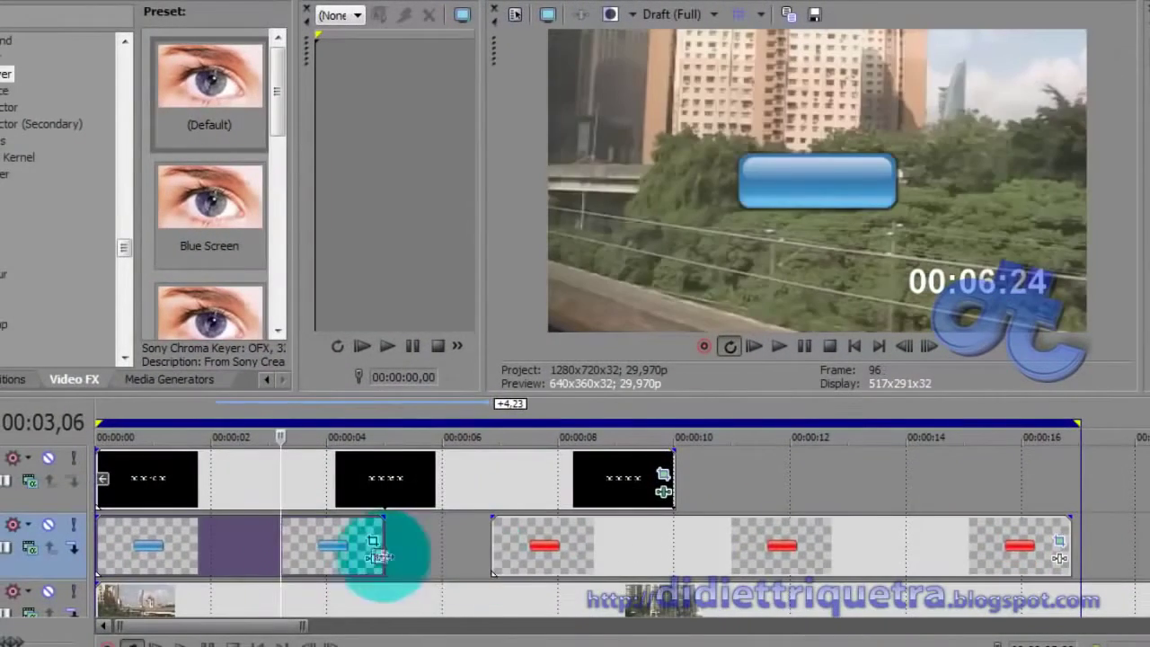
pyautogui.moveTo(310, 536); pyautogui.dragTo(1149, 548)
pyautogui.moveTo(829, 555); pyautogui.dragTo(419, 547)
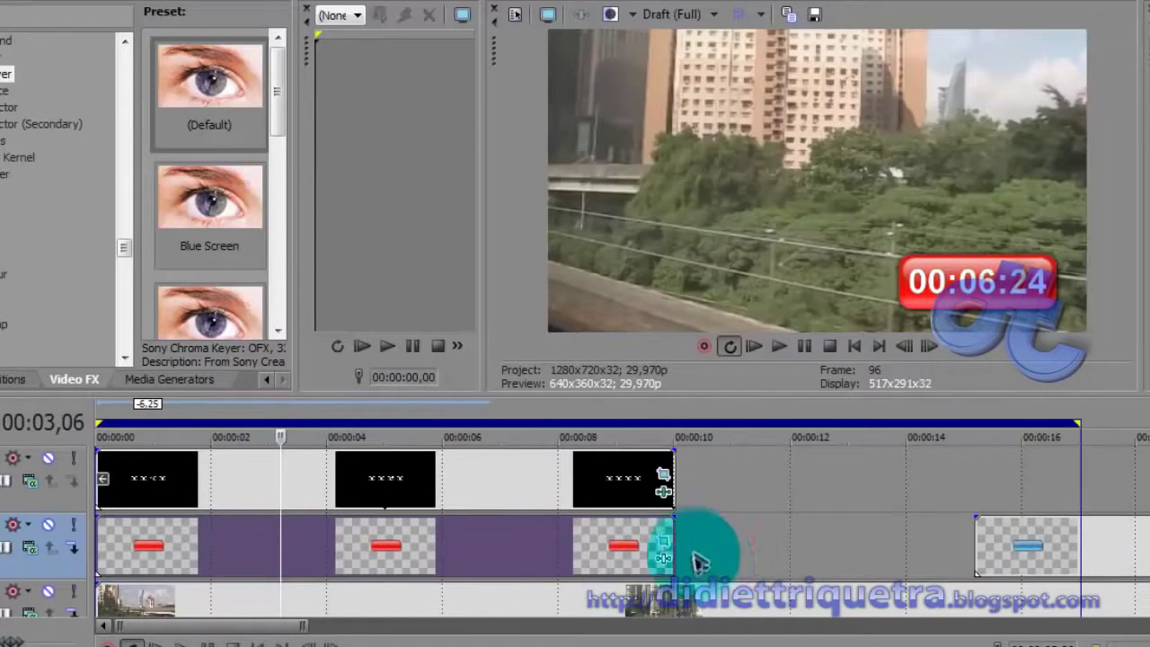
# - Move the blue button clip closer behind the red one and copy the position keyframe from the red button clip's Pan/Crop settings
pyautogui.moveTo(1034, 562); pyautogui.dragTo(819, 569)
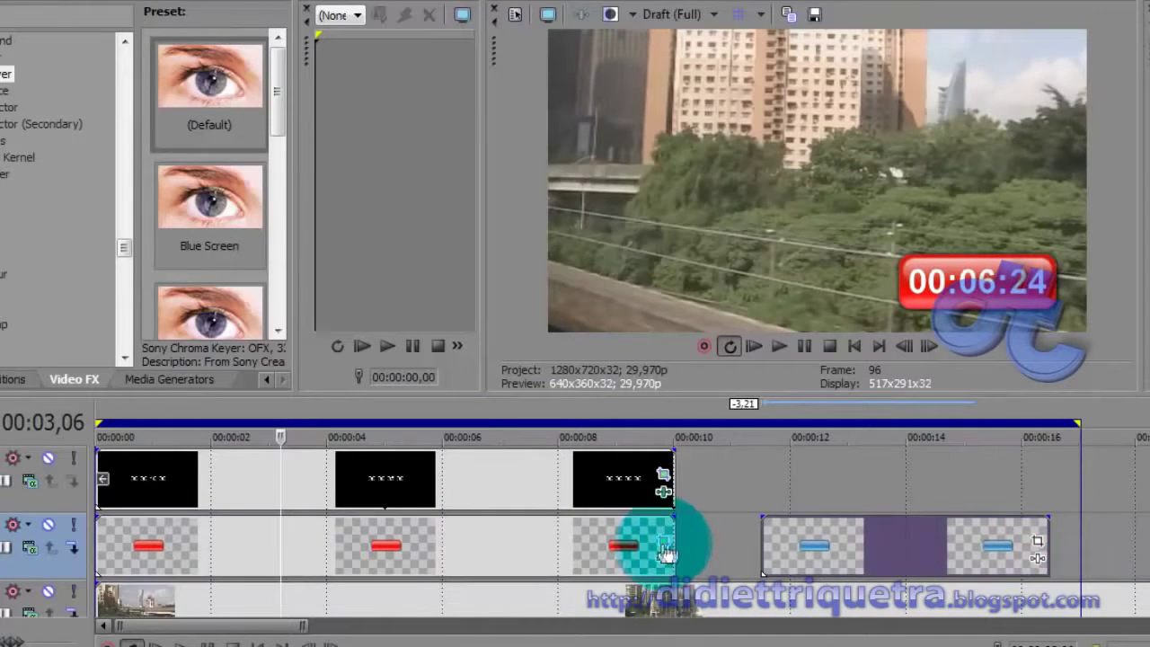
pyautogui.click(827, 548)
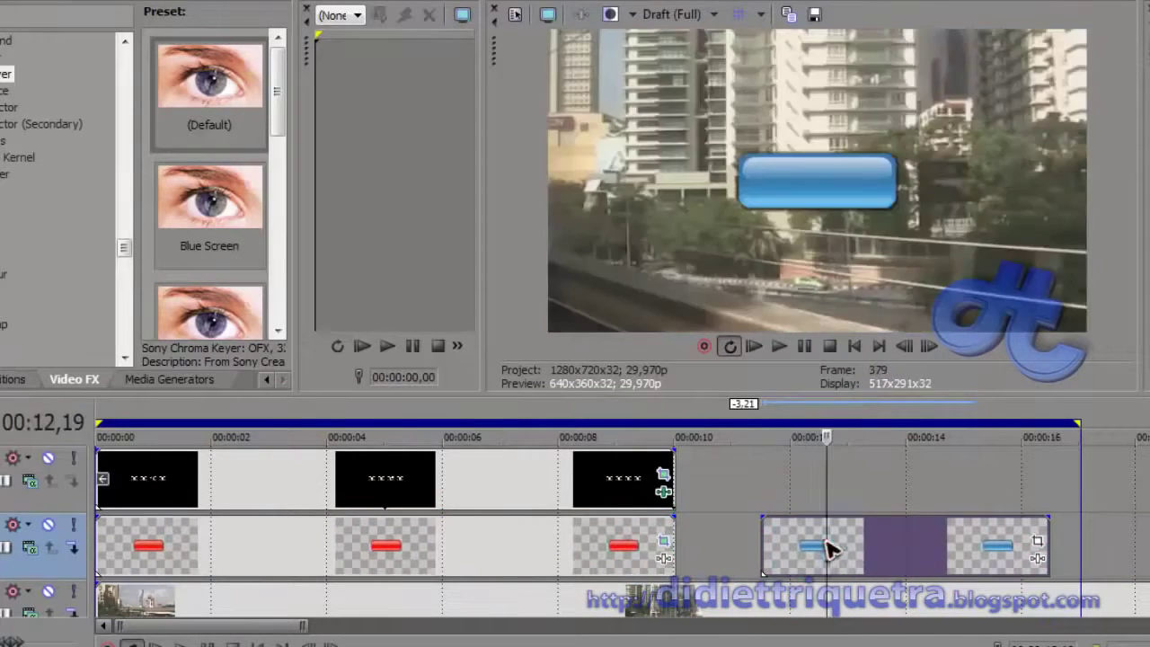
pyautogui.click(566, 567)
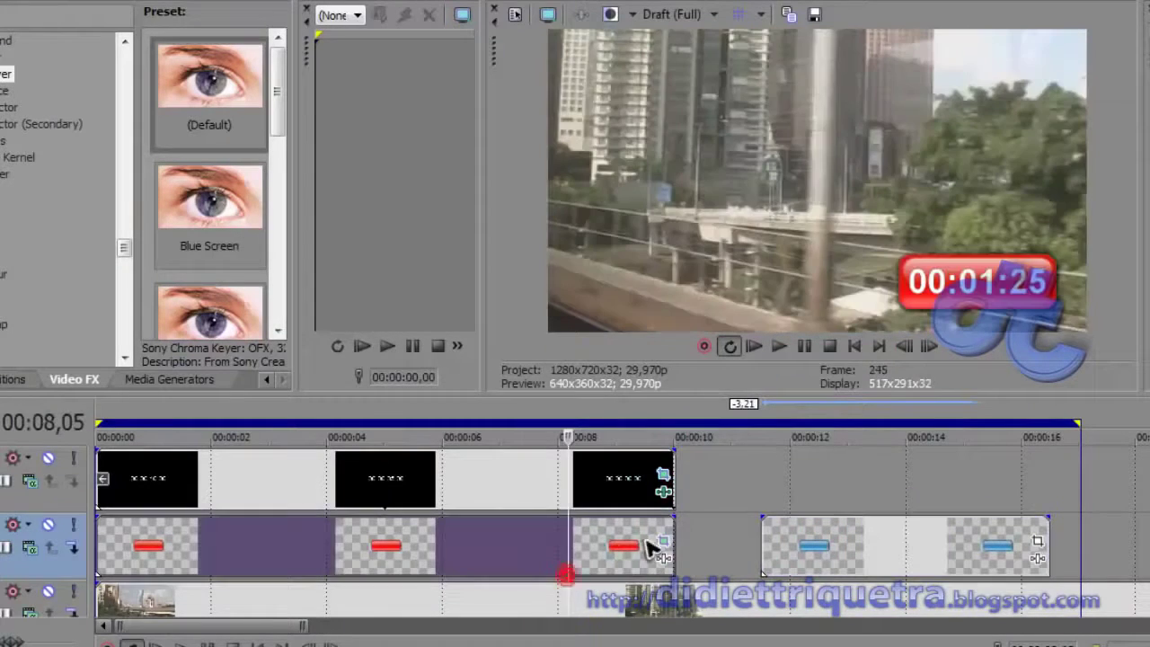
pyautogui.click(665, 546)
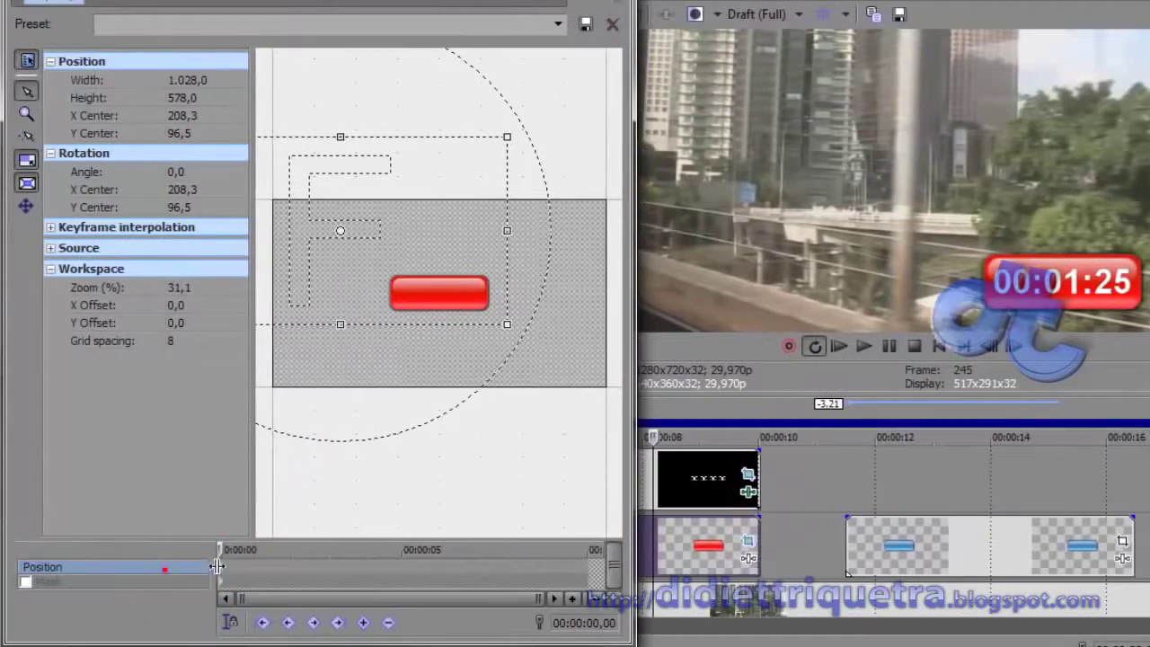
pyautogui.click(216, 566)
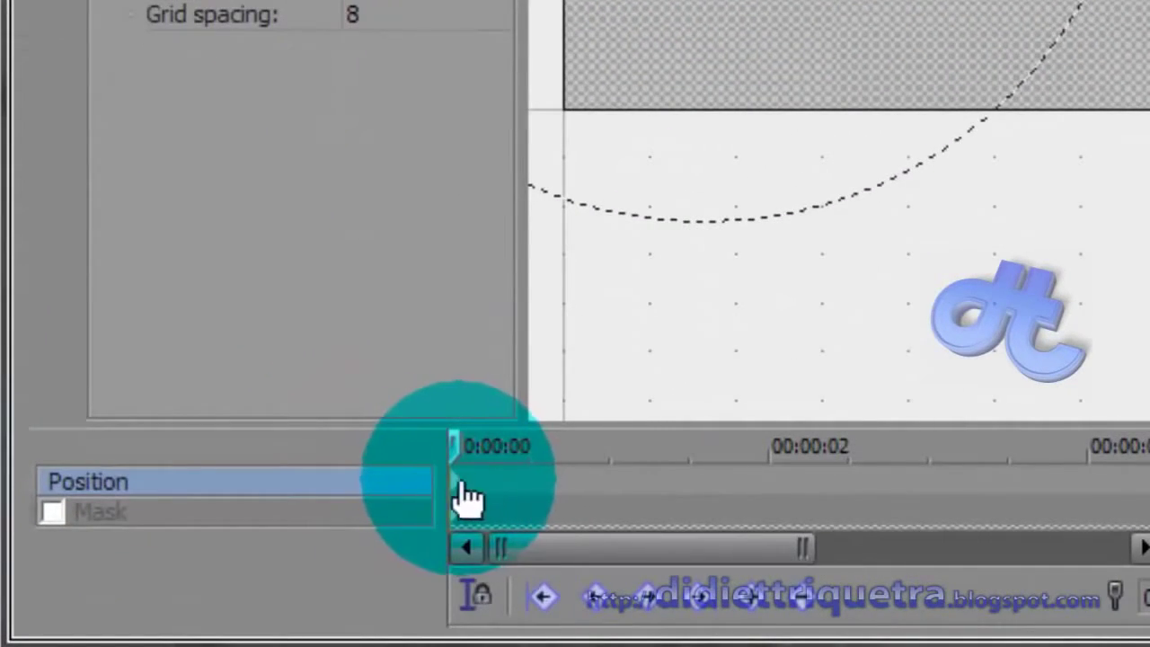
pyautogui.rightClick(459, 495)
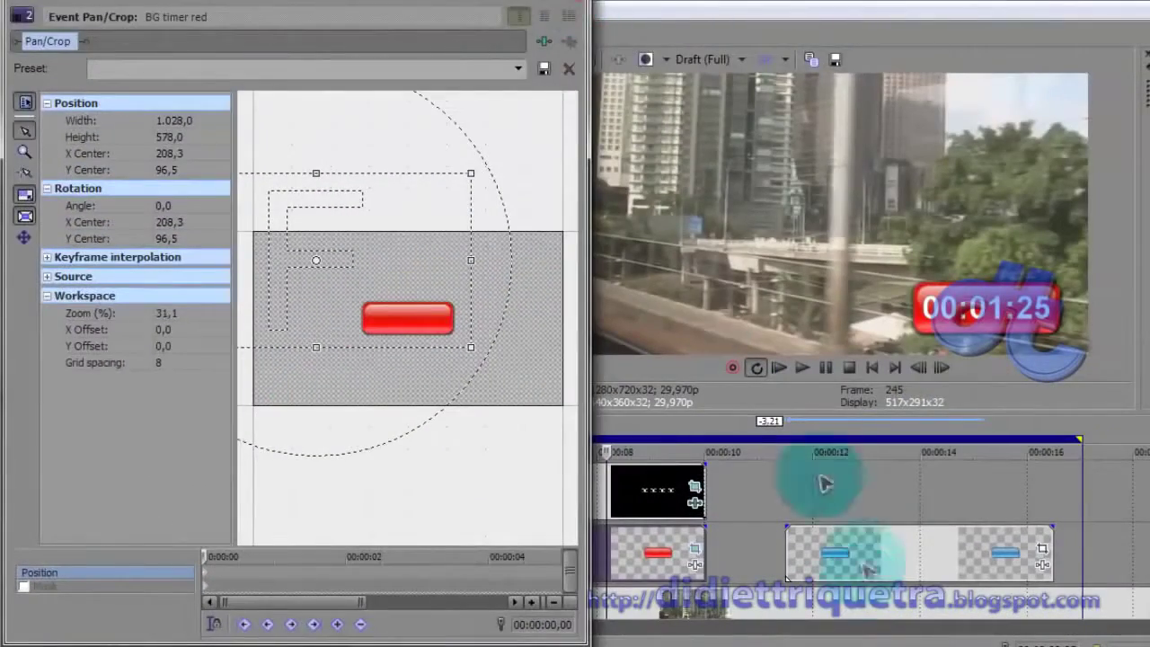
pyautogui.click(573, 2)
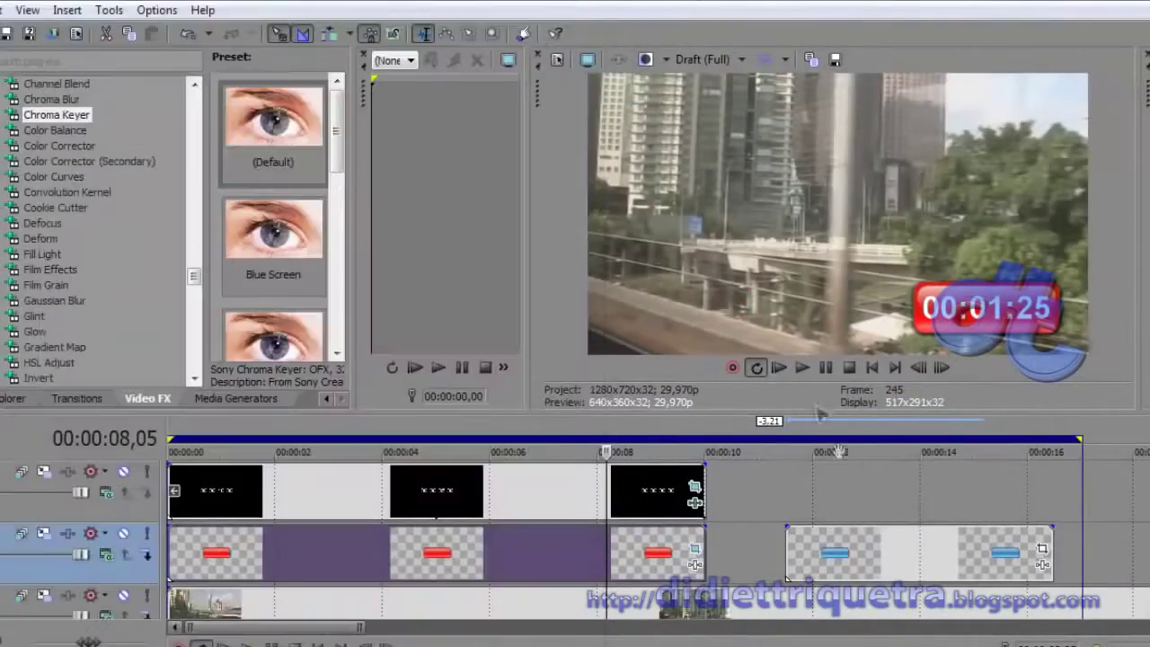
# - Paste the copied position keyframe into the blue button clip's Pan/Crop settings, matching the red button's placement
pyautogui.click(918, 558)
pyautogui.click(1044, 553)
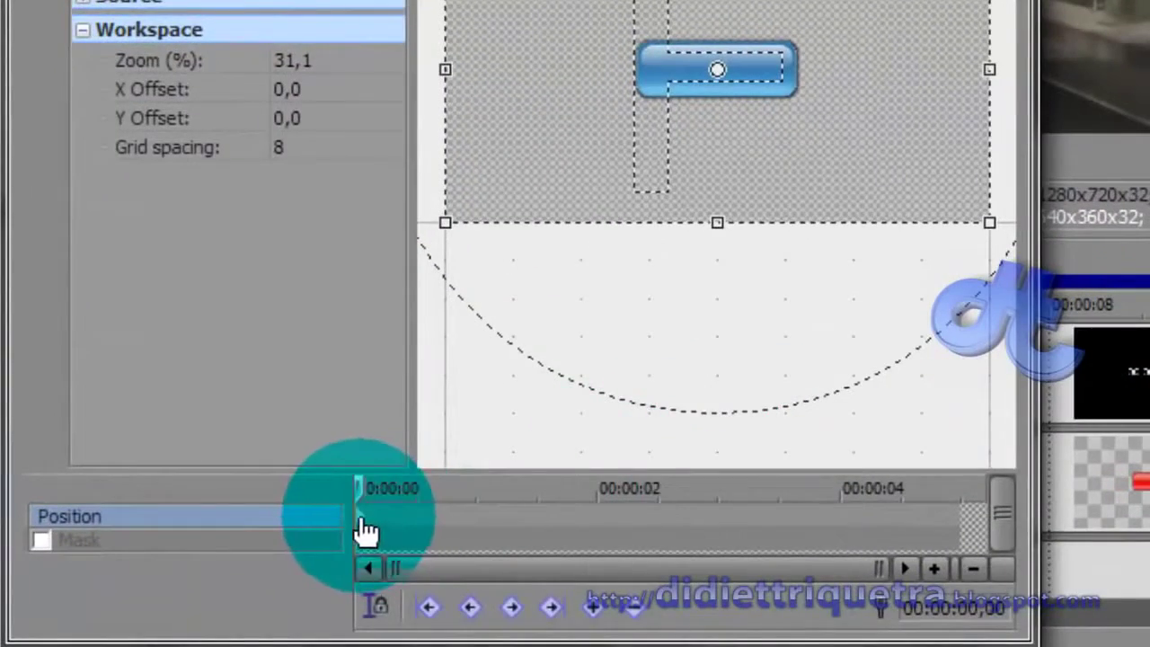
pyautogui.rightClick(361, 529)
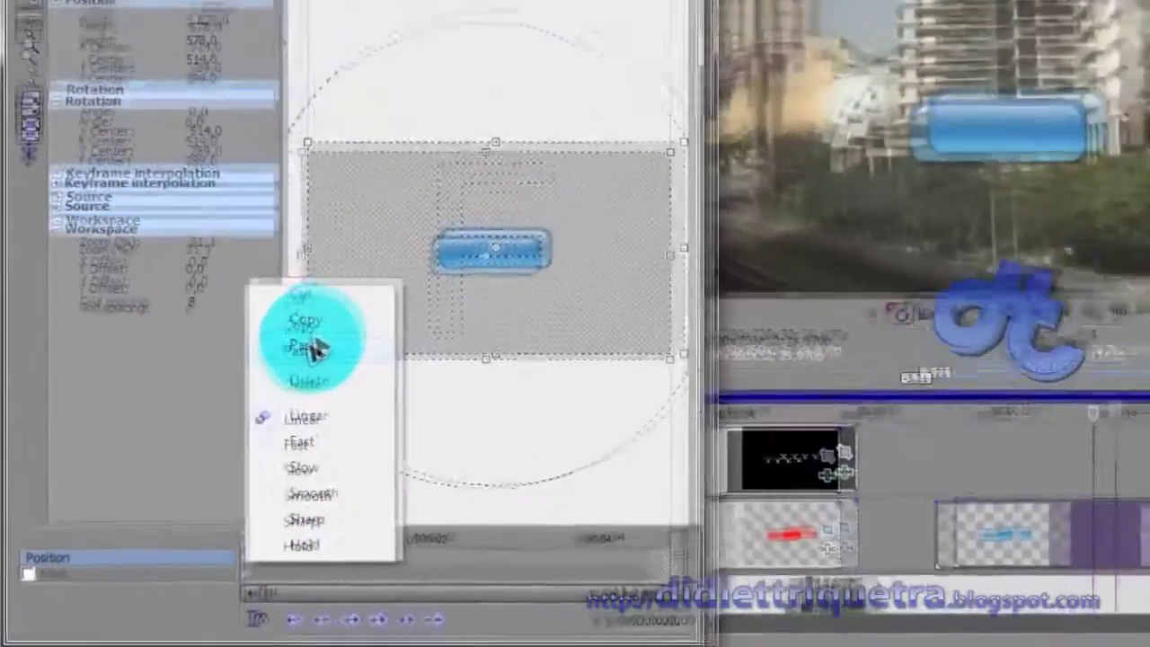
pyautogui.click(310, 347)
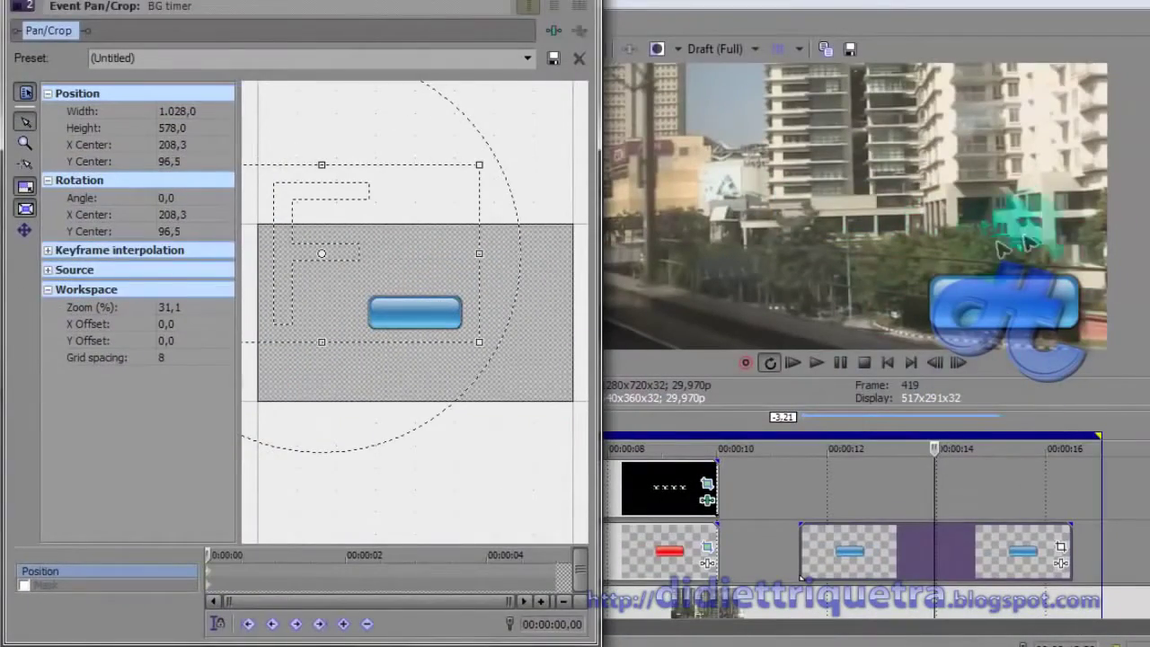
pyautogui.click(579, 1)
# - Move the blue button clip back on its track so it overlaps the red clip, starting at about 2 seconds
pyautogui.click(611, 550)
pyautogui.click(893, 550)
pyautogui.click(641, 548)
pyautogui.moveTo(895, 550); pyautogui.dragTo(377, 552)
pyautogui.click(825, 548)
pyautogui.click(634, 546)
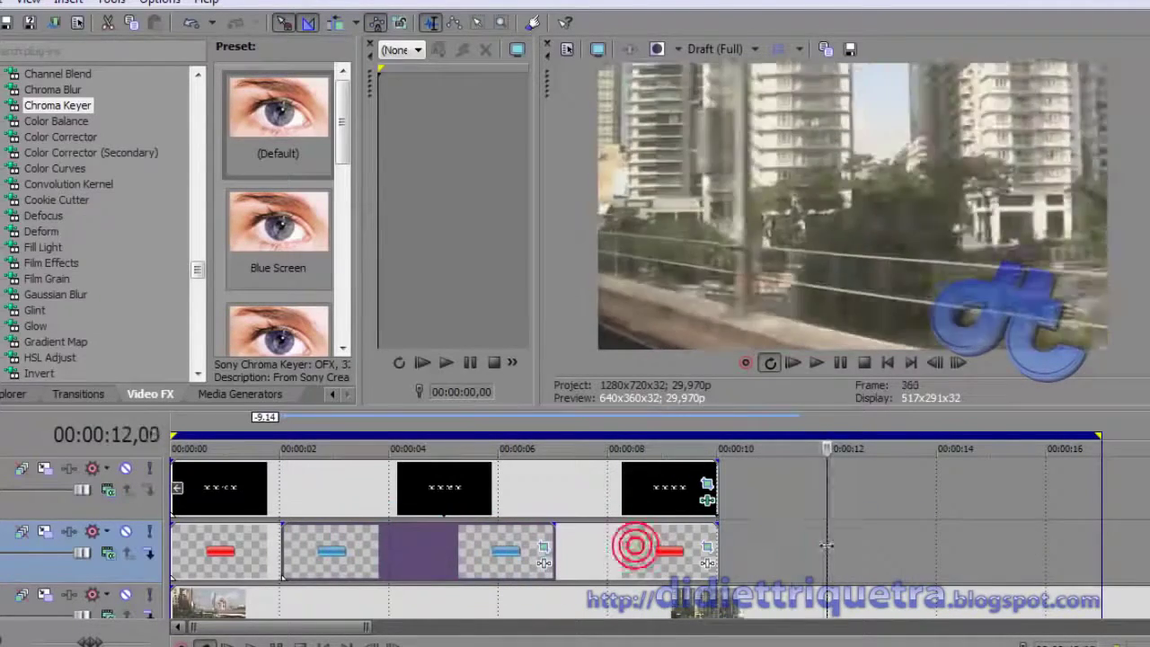
pyautogui.click(832, 550)
# - Move the red button clip beyond the timer, and place the blue button clip at the timeline start, extended to the timer's end
pyautogui.moveTo(664, 552); pyautogui.dragTo(1121, 552)
pyautogui.moveTo(469, 541); pyautogui.dragTo(345, 542)
pyautogui.moveTo(764, 549); pyautogui.dragTo(888, 551)
pyautogui.moveTo(778, 551); pyautogui.dragTo(719, 554)
pyautogui.moveTo(442, 541); pyautogui.dragTo(703, 562)
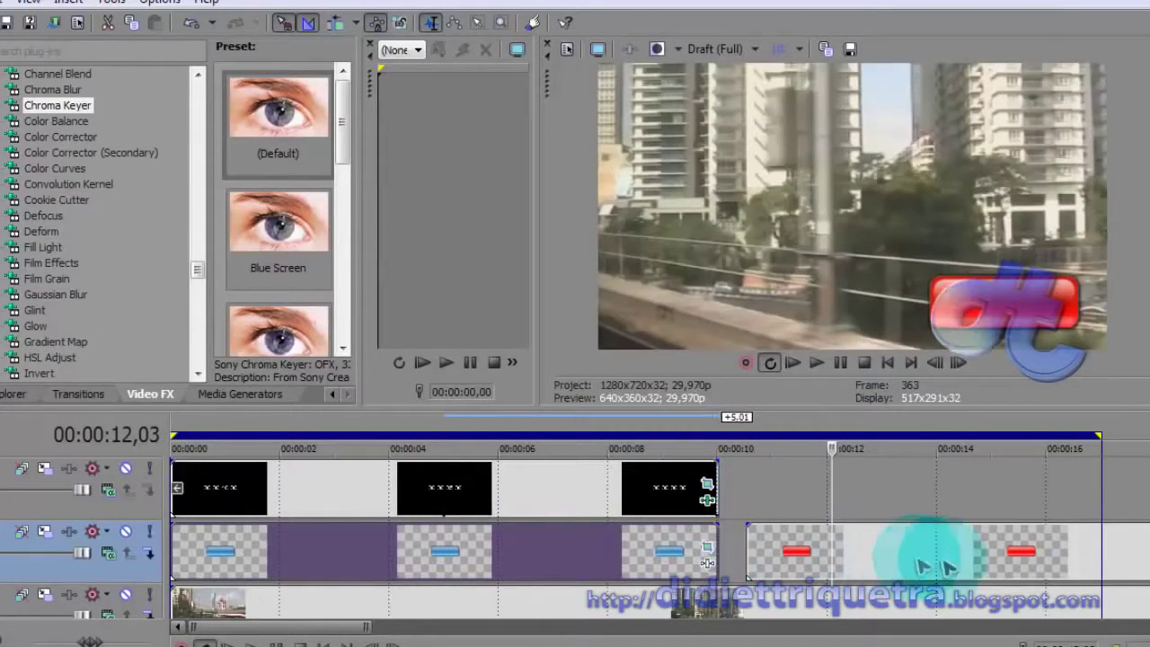
# - Overlap the red button clip onto the blue one as a crossfade and trim its end to the end of the timer clip
pyautogui.moveTo(1025, 559); pyautogui.dragTo(469, 549)
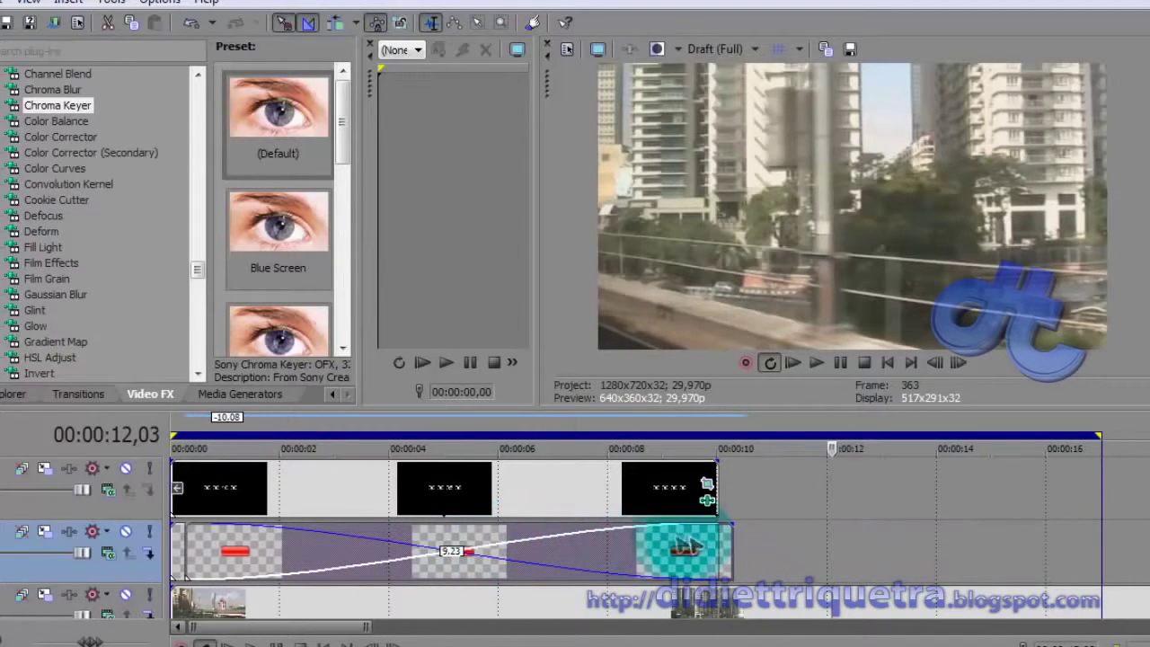
pyautogui.click(709, 537)
pyautogui.scroll(4, 719, 544)
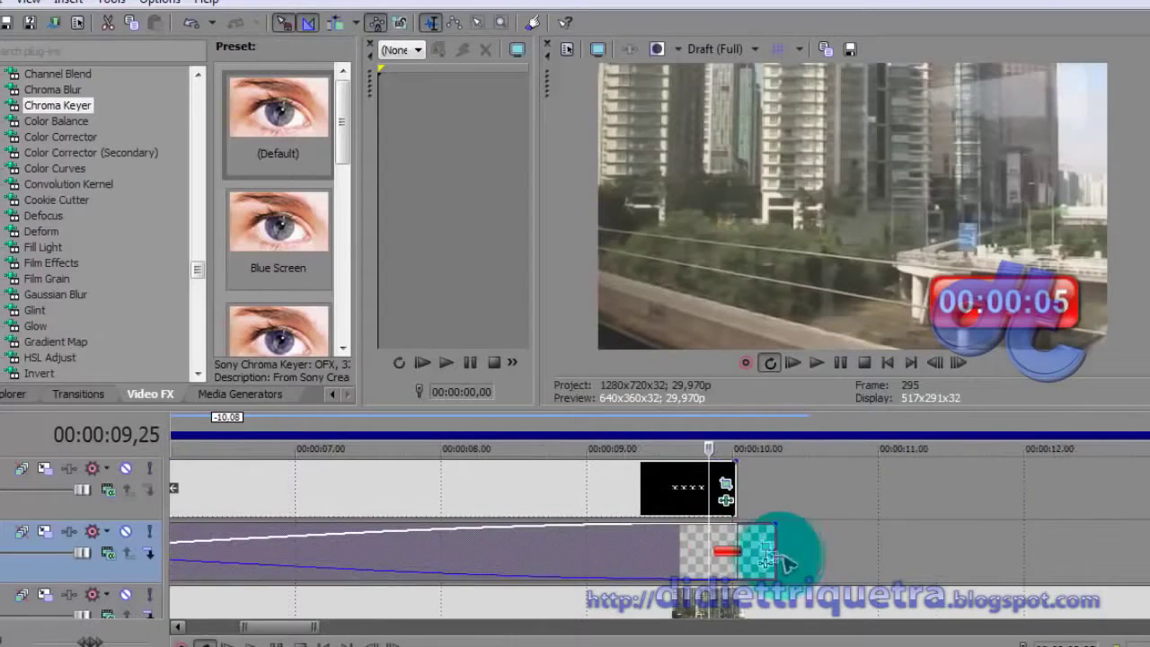
pyautogui.moveTo(774, 543); pyautogui.dragTo(735, 541)
# - Extend the red button clip's start back almost to the timeline start, so the crossfade spans the whole timer
pyautogui.scroll(-6, 620, 554)
pyautogui.click(202, 552)
pyautogui.scroll(4, 200, 546)
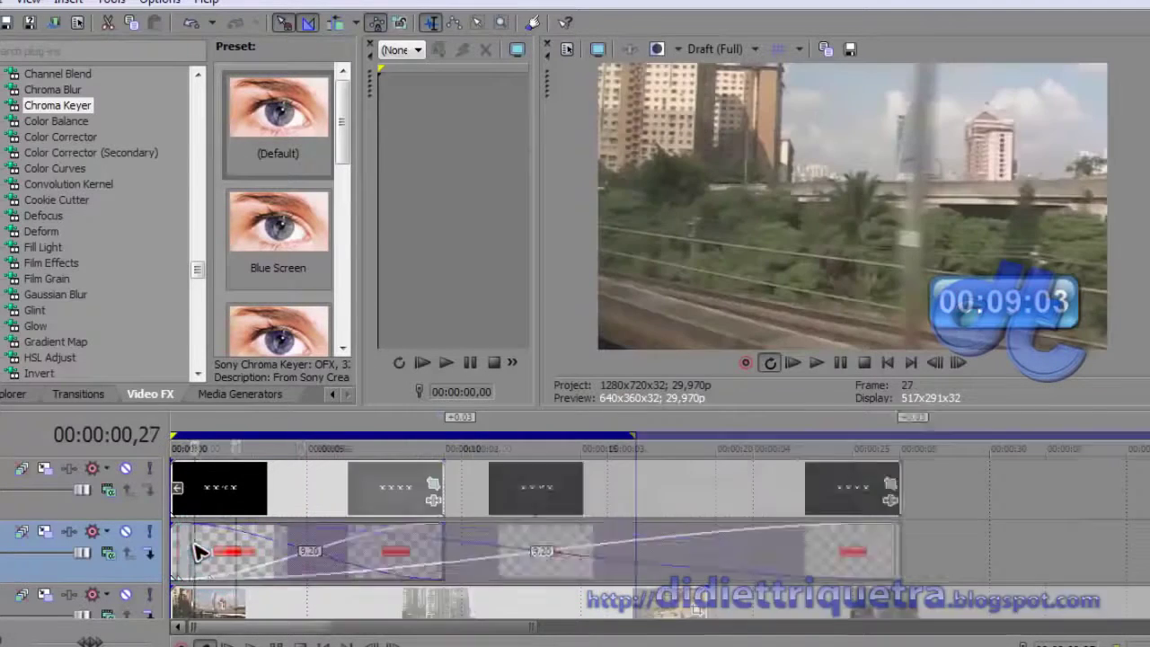
pyautogui.moveTo(249, 544); pyautogui.dragTo(198, 555)
pyautogui.scroll(-8, 640, 500)
pyautogui.scroll(3, 586, 535)
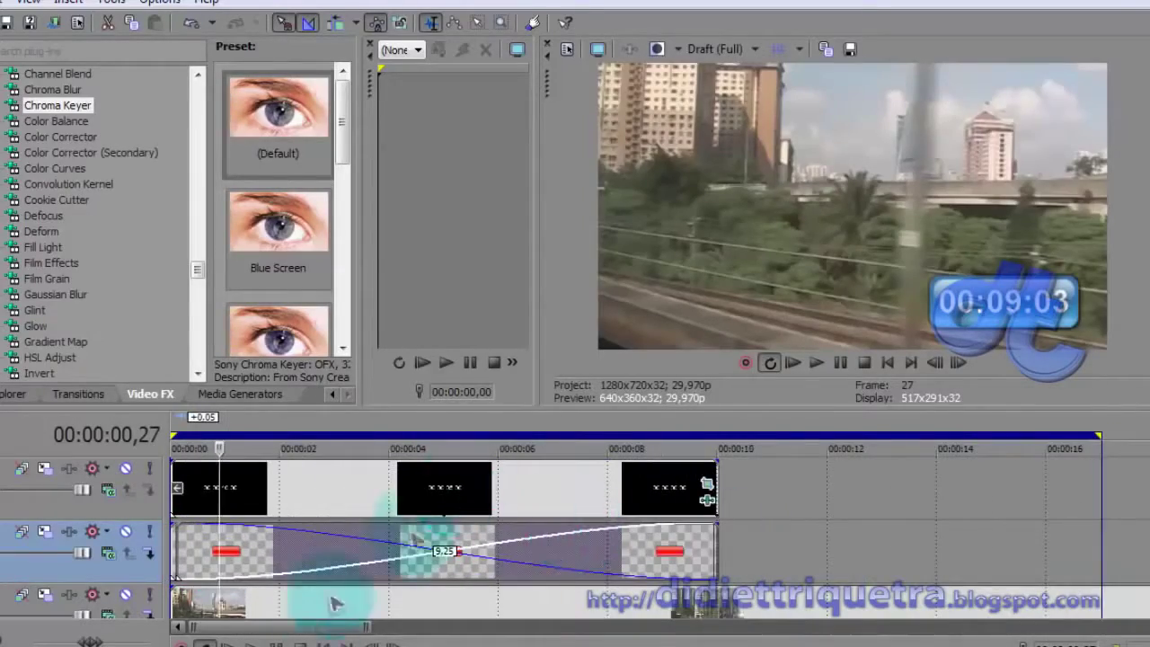
# - Play back the blue-to-red crossfade and set the loop region to the length of the timer
pyautogui.press('space')
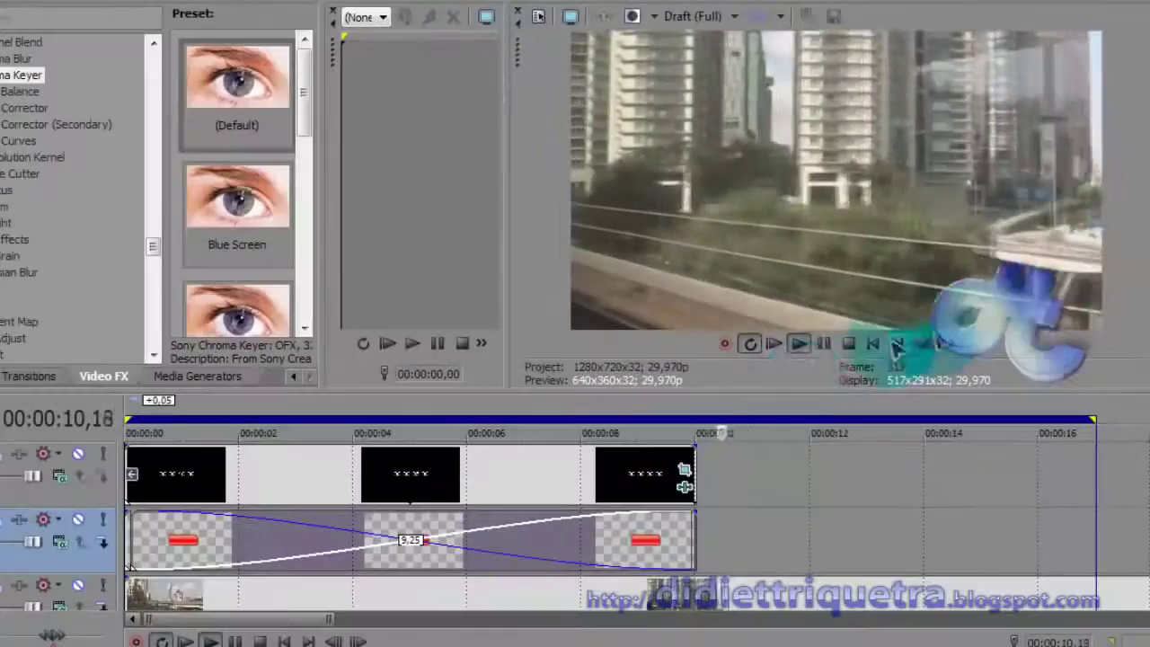
pyautogui.doubleClick(623, 401)
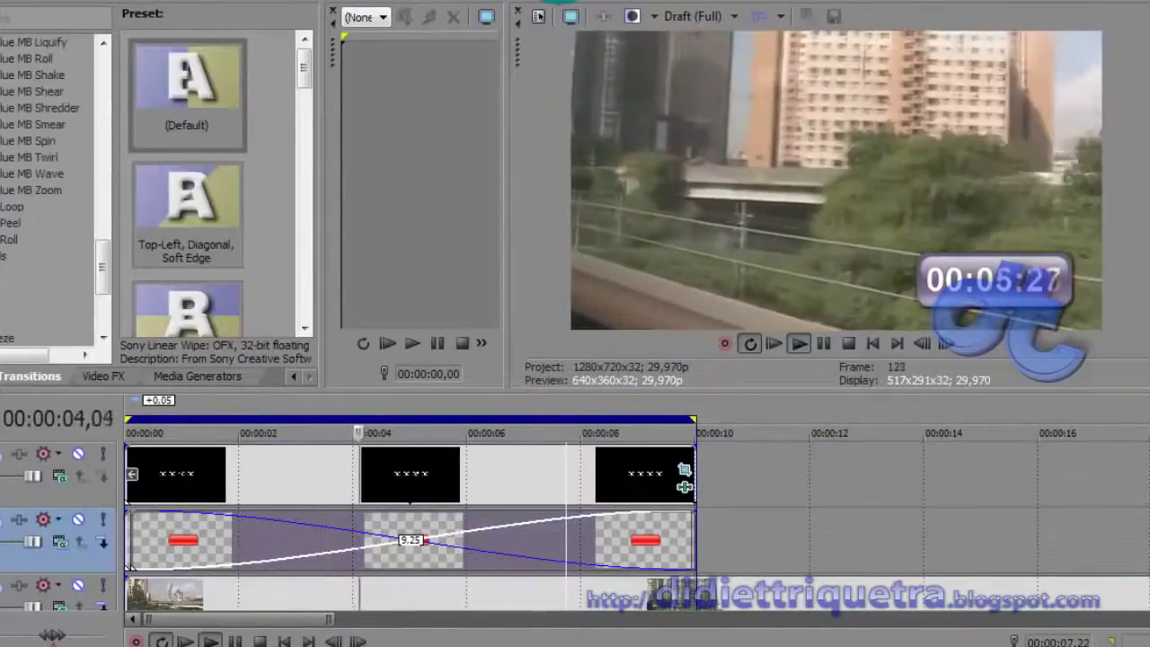